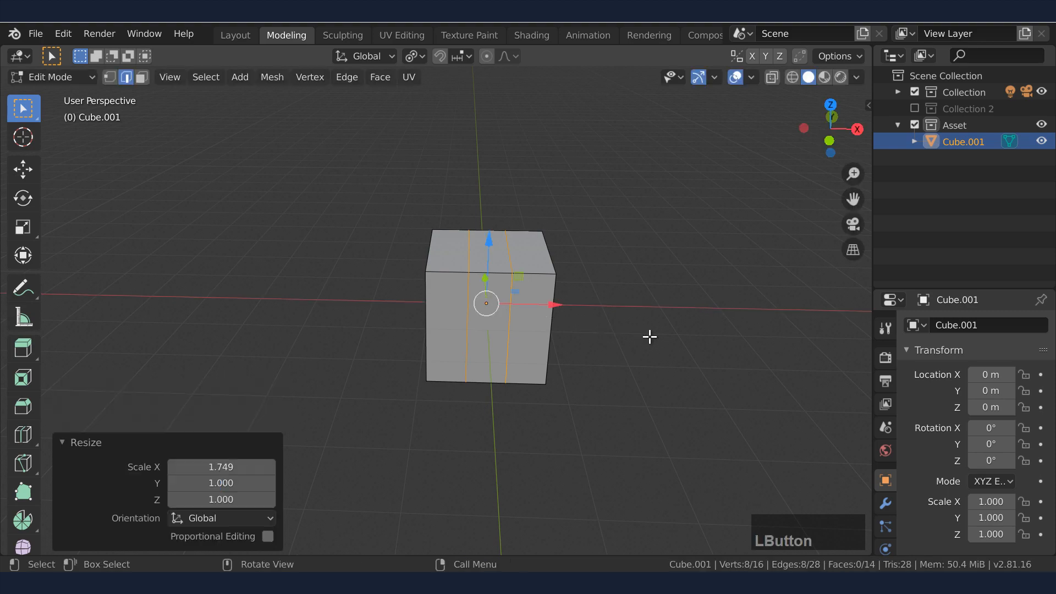
- Move the cube's two edge loops outward along X toward opposite sides, shifting the -X loop by about 0.349 m
click(633, 340)
middle_drag(632, 340, 592, 358)
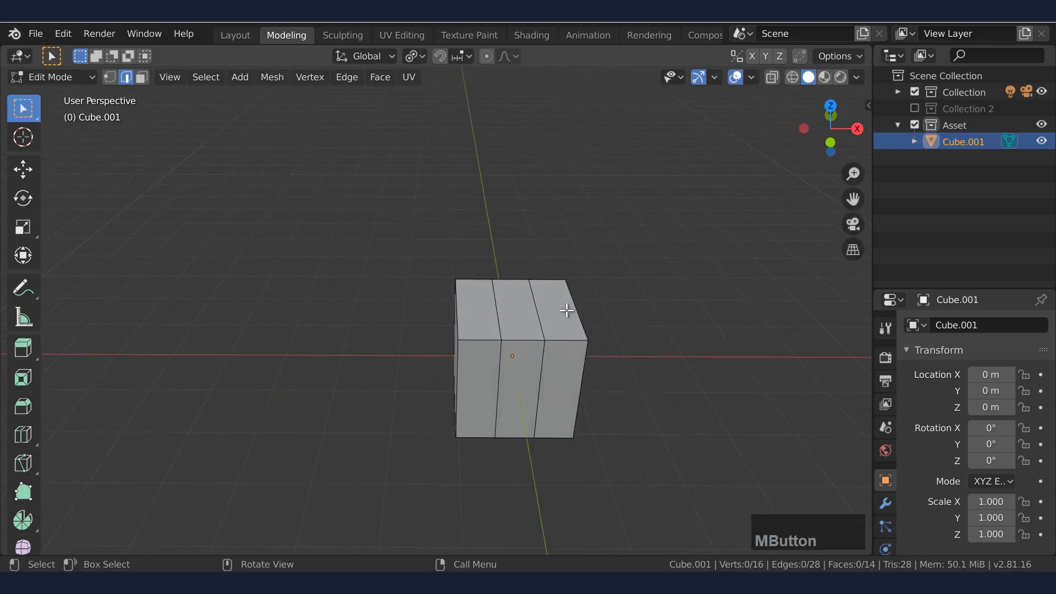
drag(599, 357, 542, 356)
ctrl+click(499, 320)
alt+click(499, 319)
mouse_move(580, 374)
middle_down()
mouse_move(596, 368)
mouse_move(484, 378)
mouse_move(572, 356)
middle_up()
scroll(513, 330, up, 3)
middle_drag(514, 329, 484, 241)
key(ctrl+r)
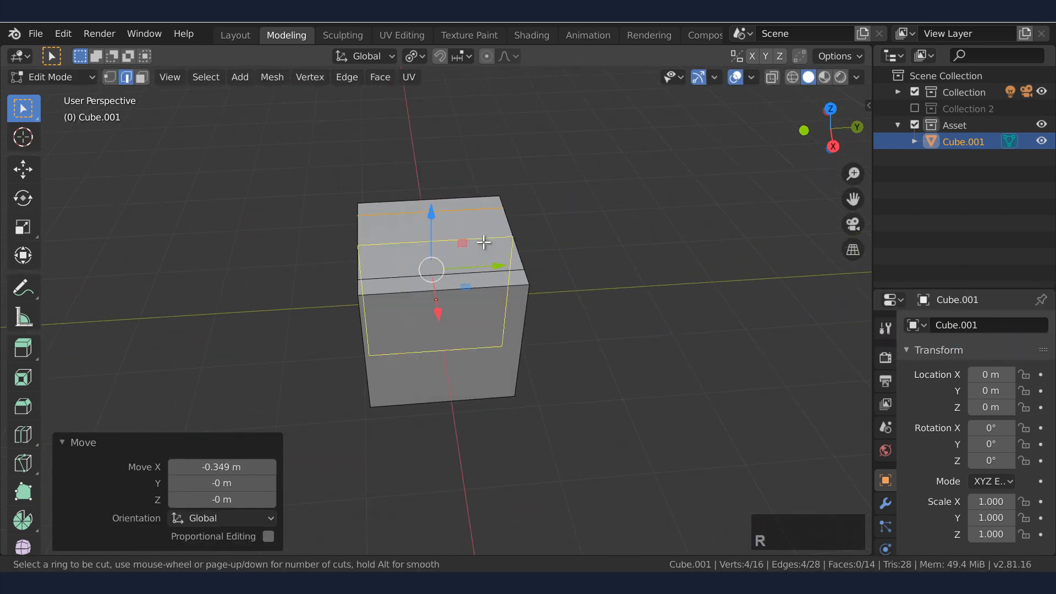
key(2)
click(451, 210)
click(452, 210)
key(s)
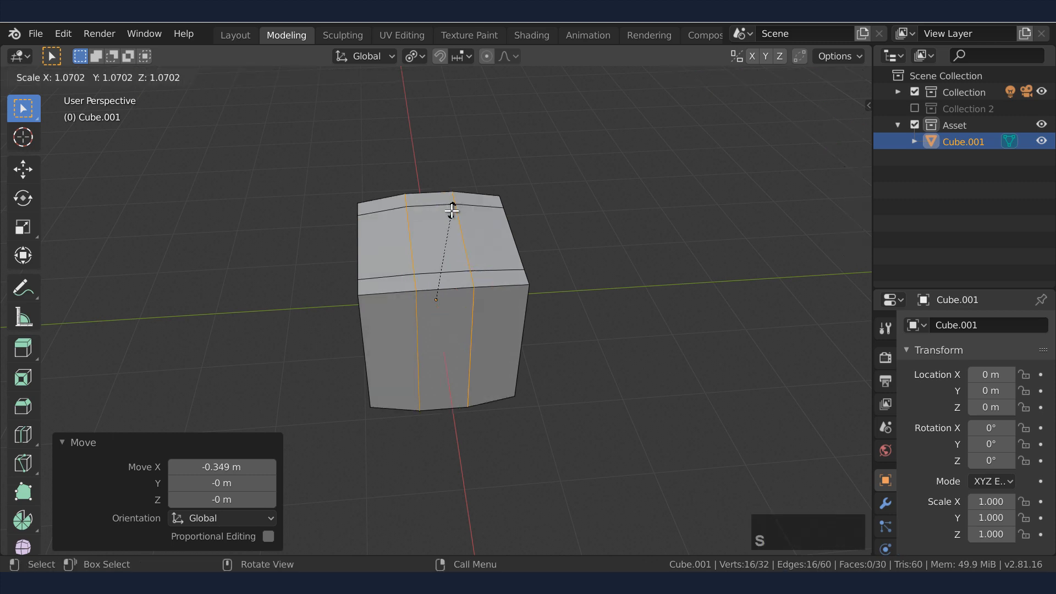
key(y)
click(482, 238)
key(ctrl+z)
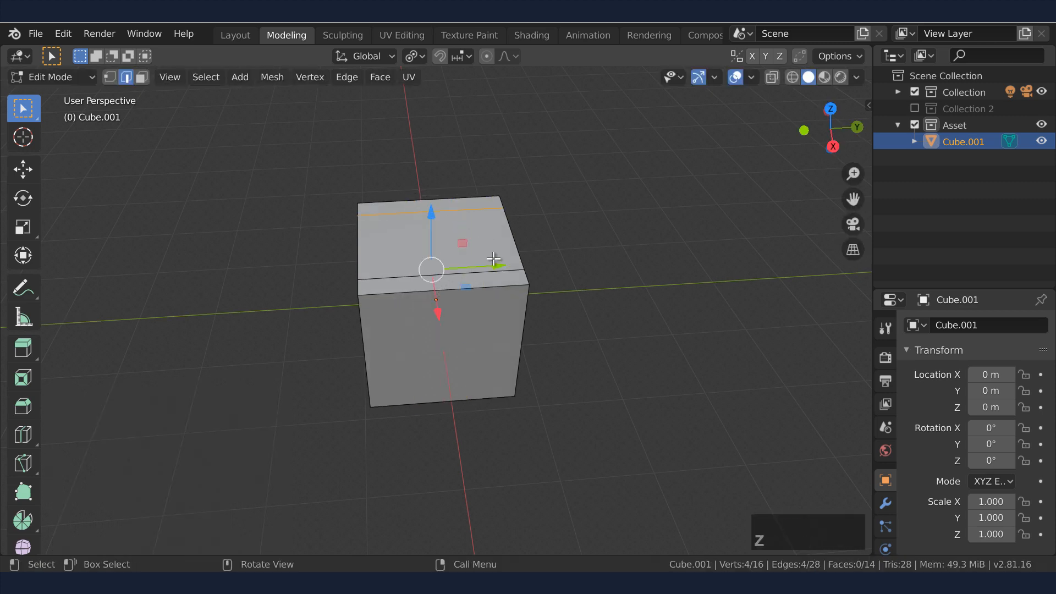
- Add two loop cuts perpendicular to the existing pair and move them outward along Y toward the cube's opposite sides
click(418, 221)
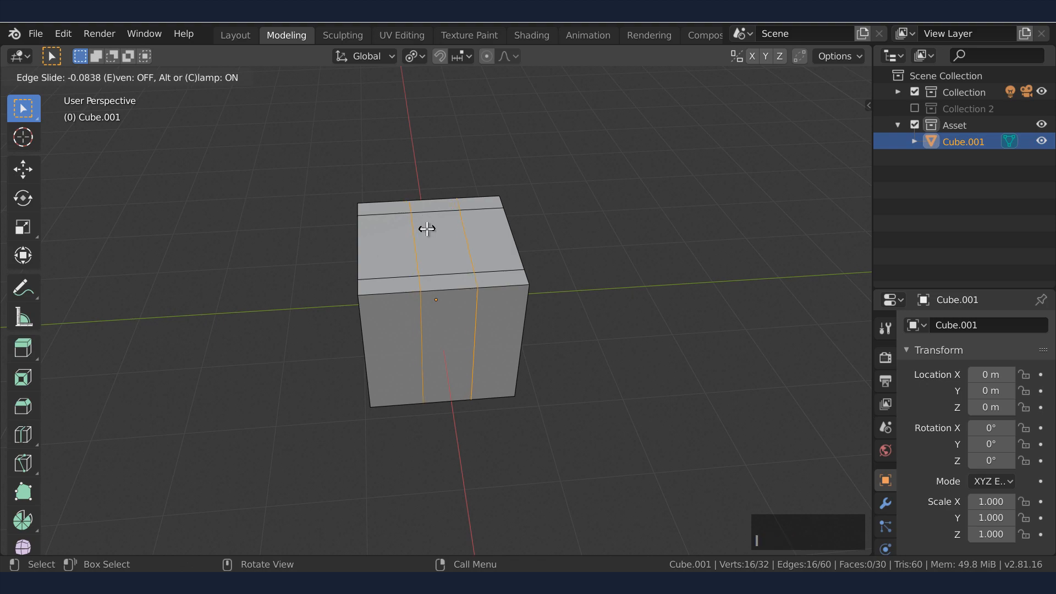
right_click(420, 229)
click(482, 262)
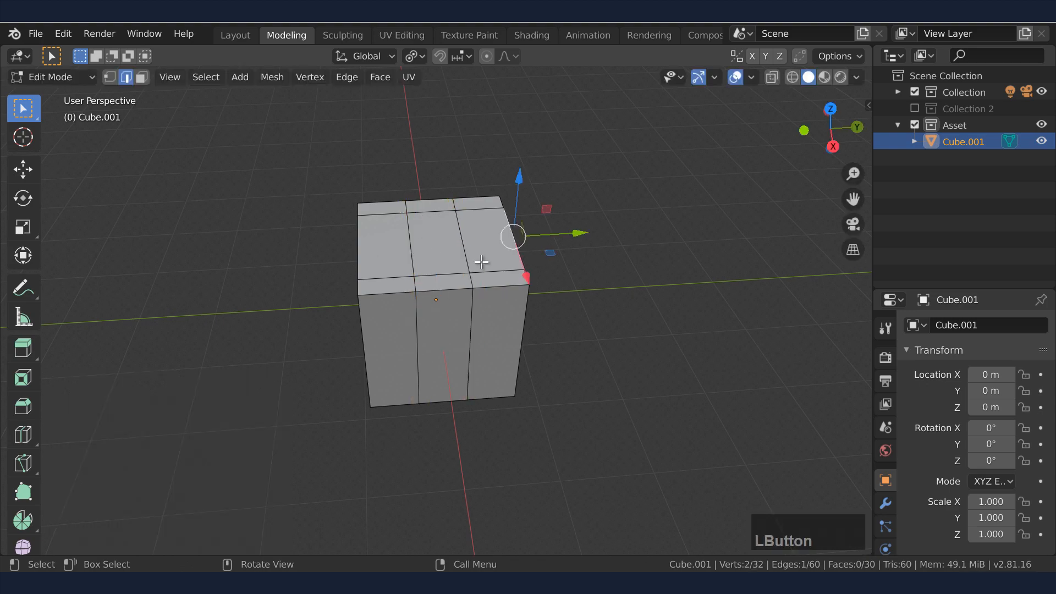
alt+click(463, 252)
drag(536, 294, 563, 292)
alt+click(410, 247)
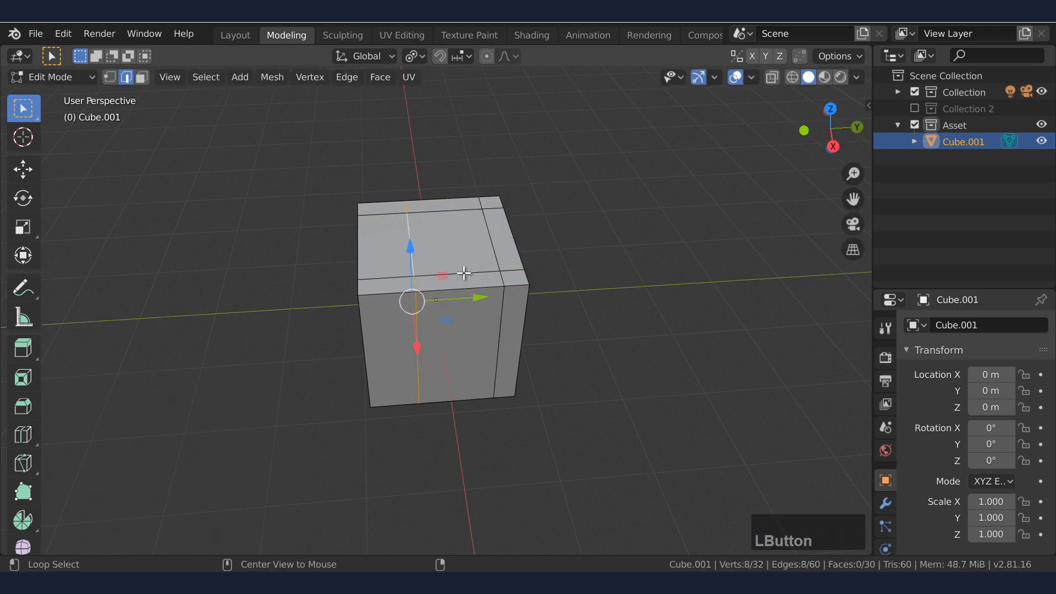
drag(467, 297, 435, 297)
- Select the narrow border face strips that frame the cube's sides
middle_drag(434, 297, 485, 222)
key(alt+a)
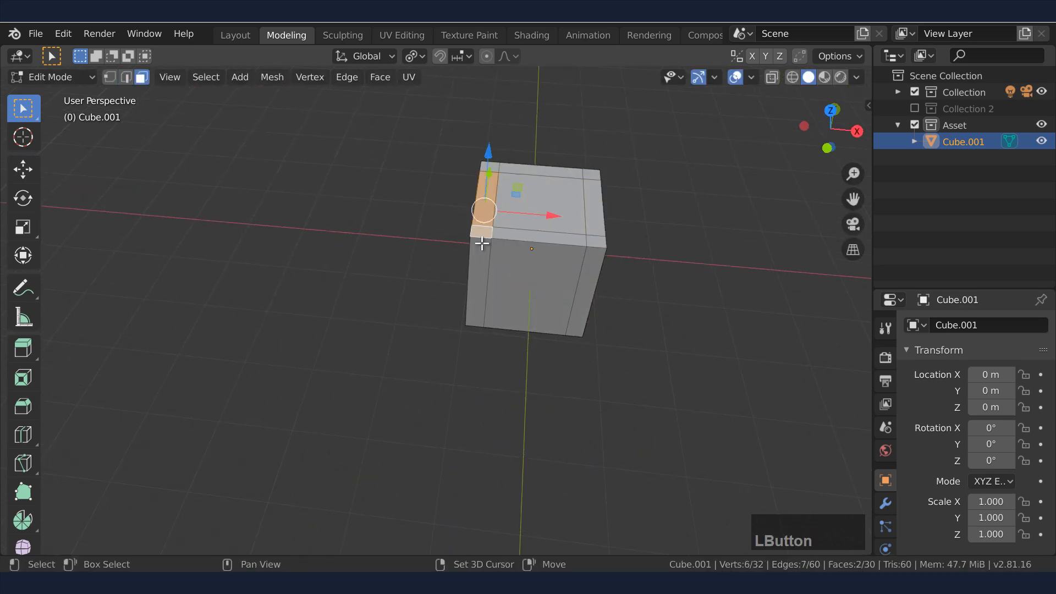
alt+click(517, 167)
alt+click(535, 169)
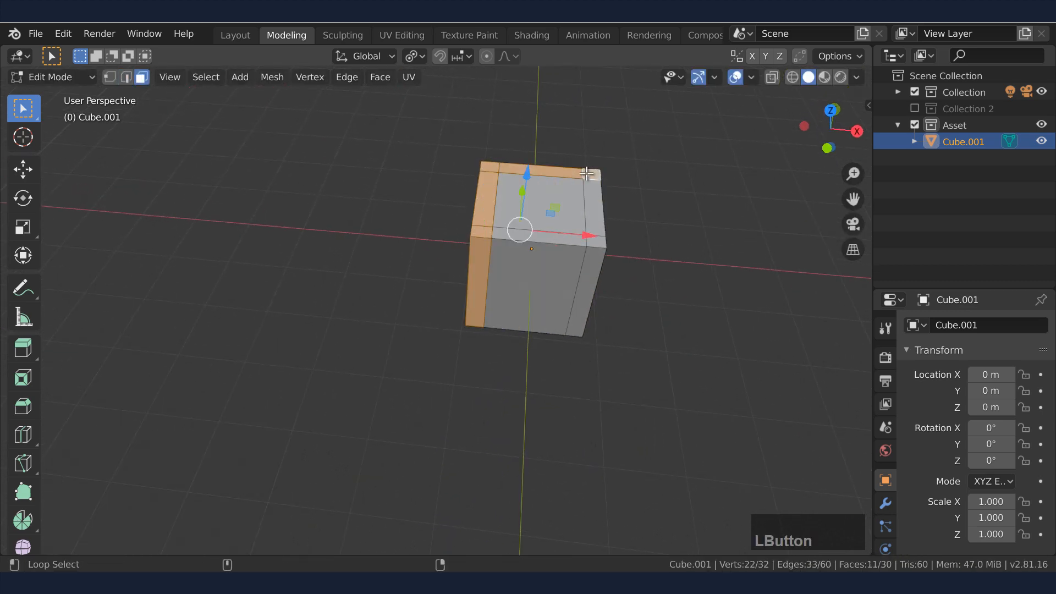
drag(600, 241, 601, 242)
alt+shift+click(597, 275)
middle_drag(597, 275, 258, 183)
key(ctrl+z)
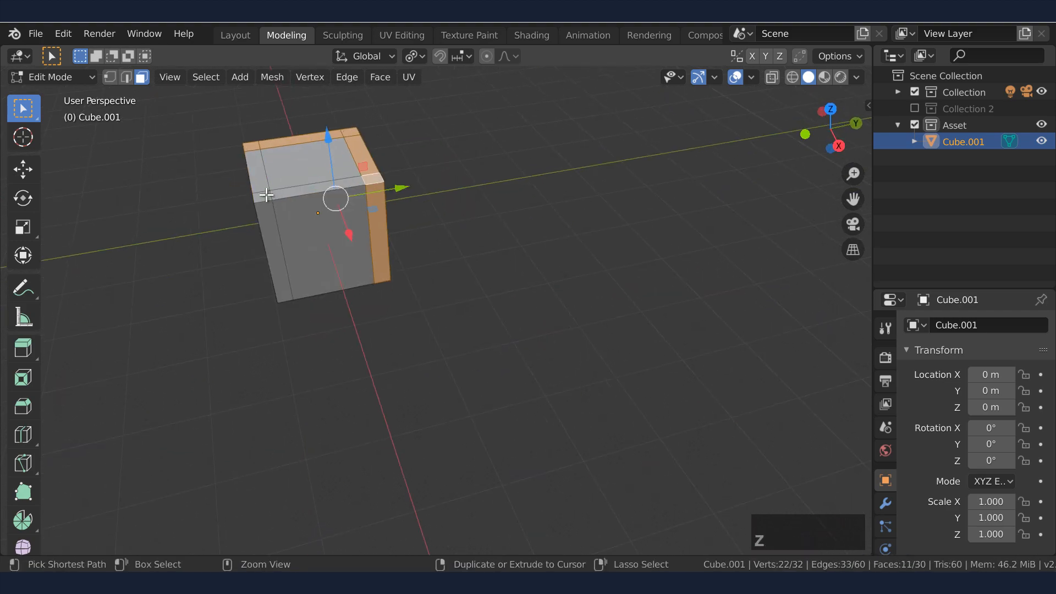
shift+click(258, 191)
shift+click(271, 212)
middle_drag(271, 213, 473, 109)
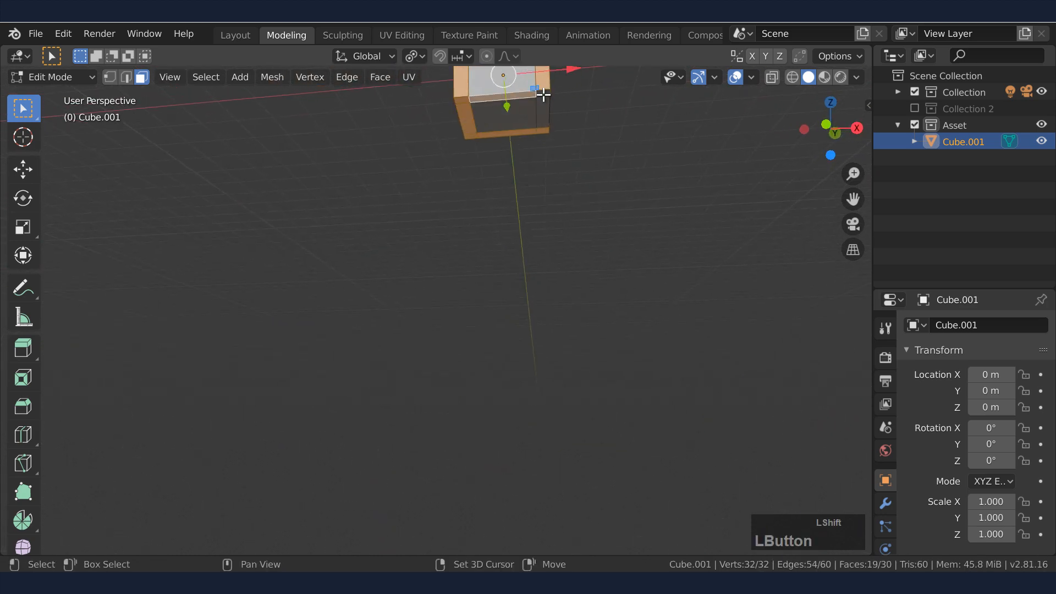
- Try to extrude the selected border faces with a scale of 1.047, and undo the attempt
middle_drag(565, 166, 513, 346)
key(e)
key(s)
click(542, 306)
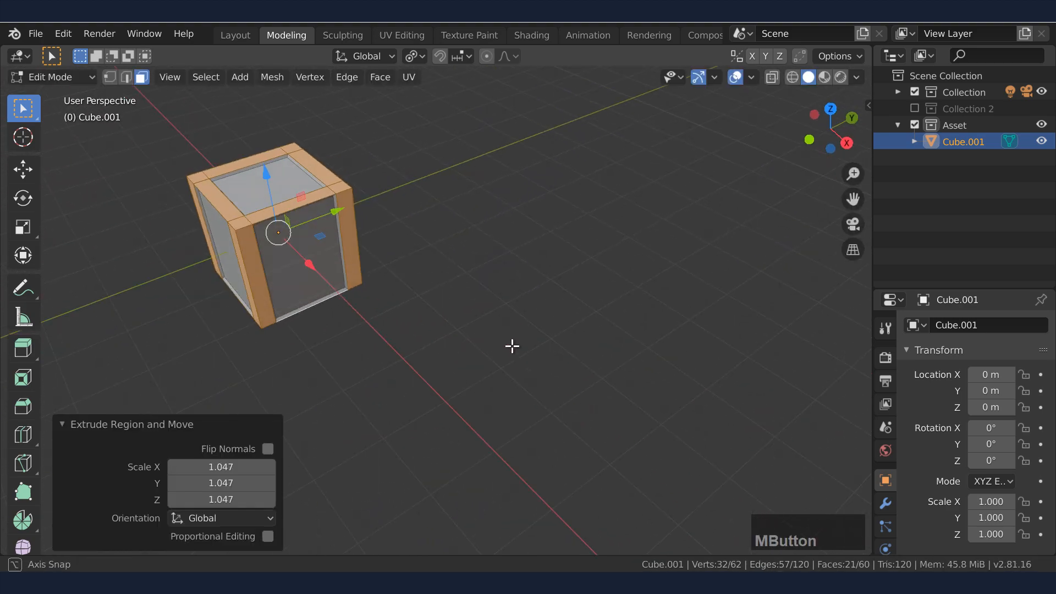
key(ctrl+z)
key(ctrl+z)
- Cut two horizontal edge loops around the cube, one near its top edge and one near its bottom edge
middle_drag(434, 325, 465, 217)
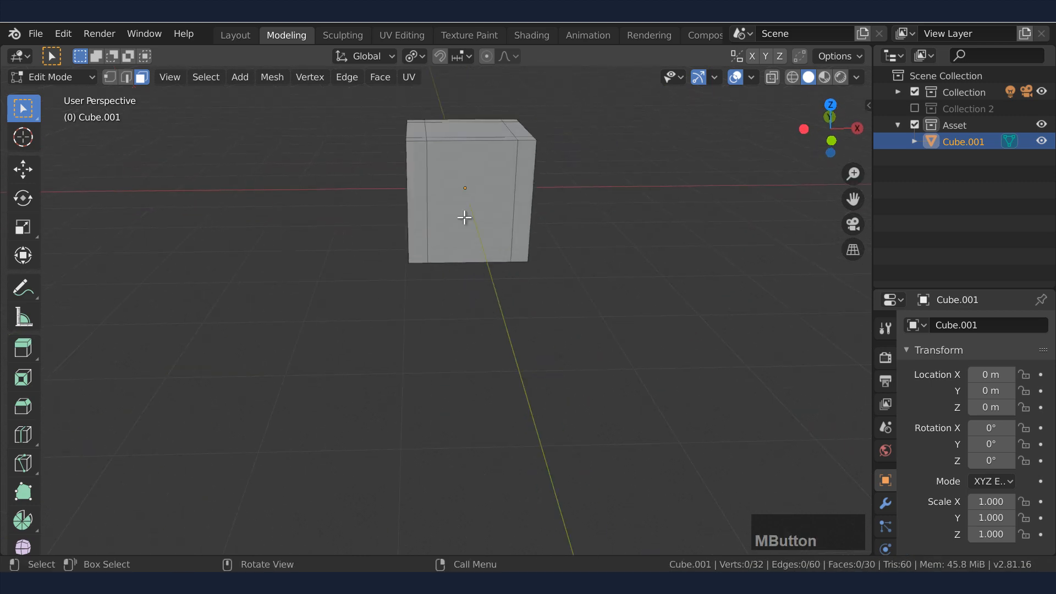
click(414, 164)
click(416, 120)
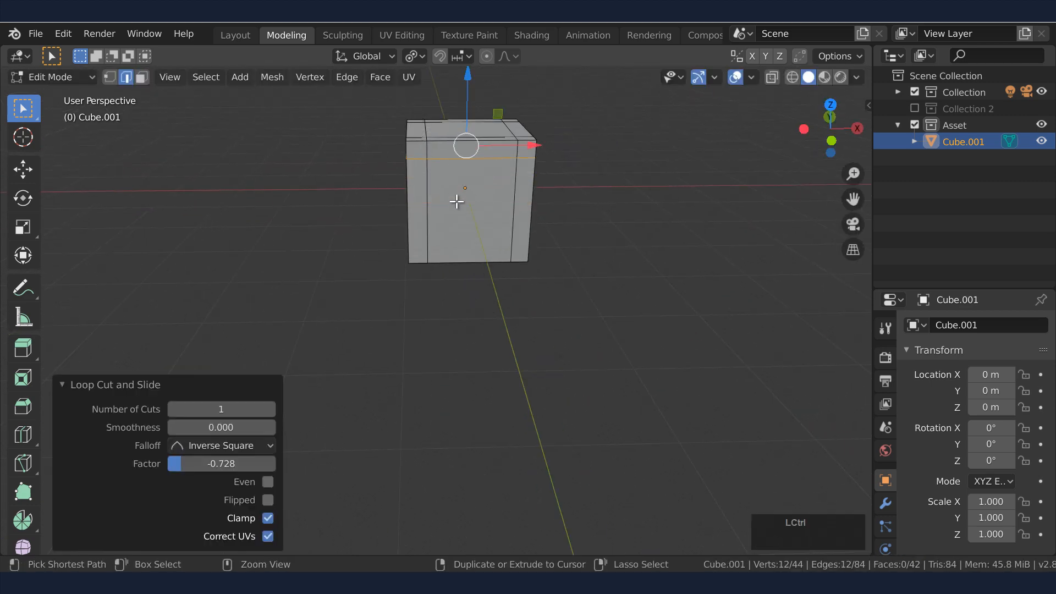
key(ctrl+r)
click(447, 235)
click(455, 246)
- Select the narrow face loops running around the cube's top and bottom edges
alt+click(415, 255)
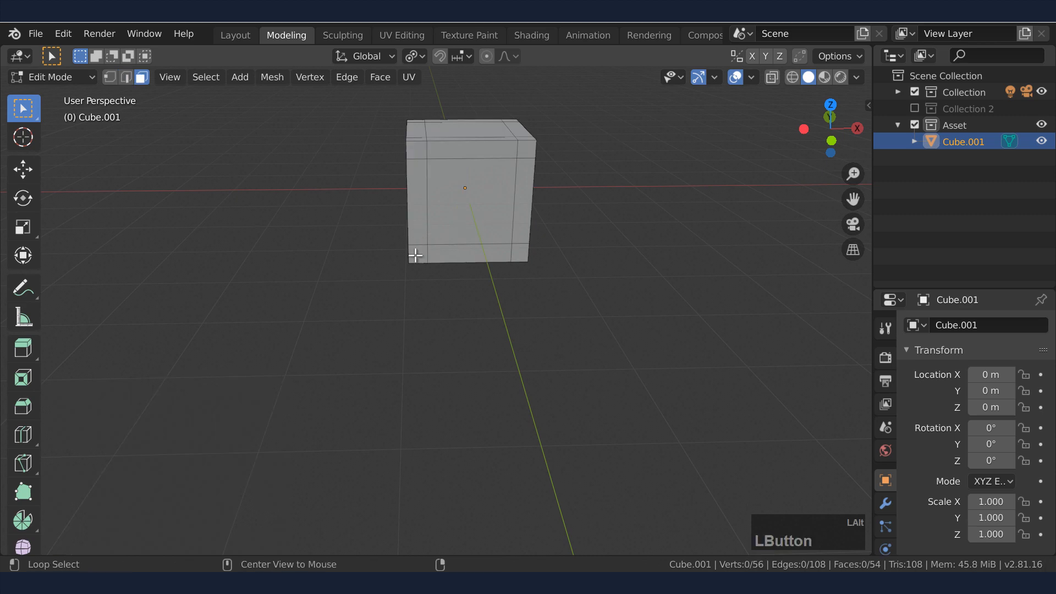
middle_drag(542, 224, 347, 279)
alt+click(319, 179)
alt+shift+click(342, 278)
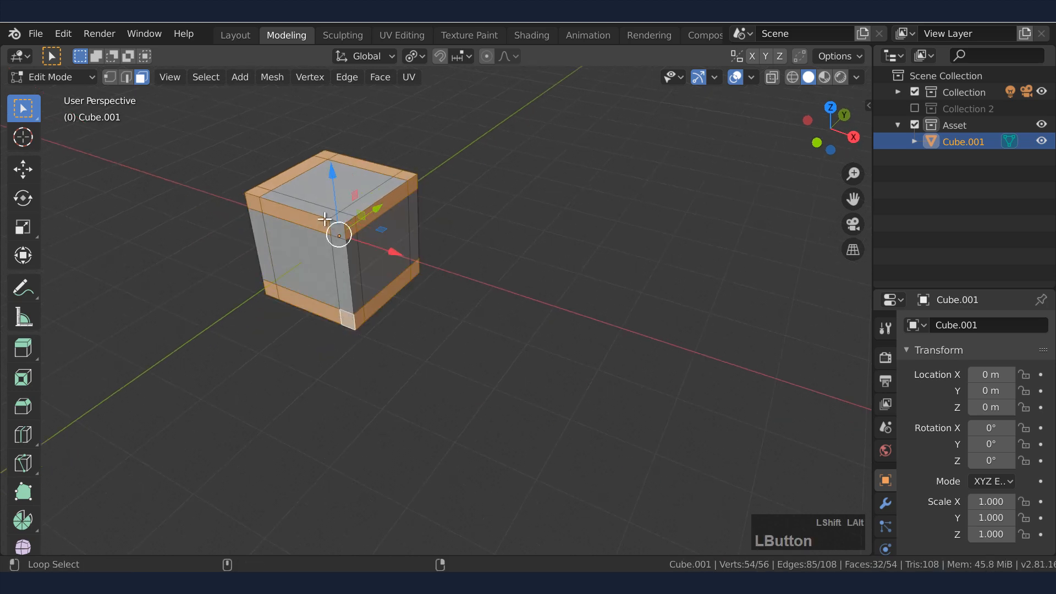
- Add the remaining border faces on the cube's sides to the selection, leaving only the centre panels unselected
middle_drag(324, 219, 551, 247)
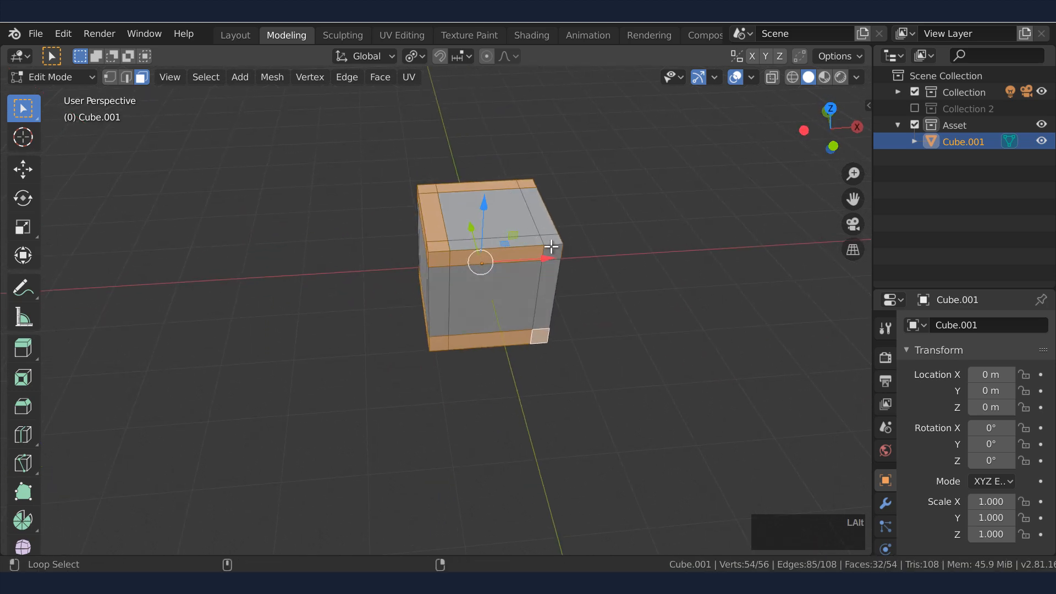
shift+click(523, 241)
middle_drag(456, 258, 518, 258)
shift+click(528, 218)
shift+click(605, 259)
middle_drag(633, 266, 254, 212)
shift+click(510, 335)
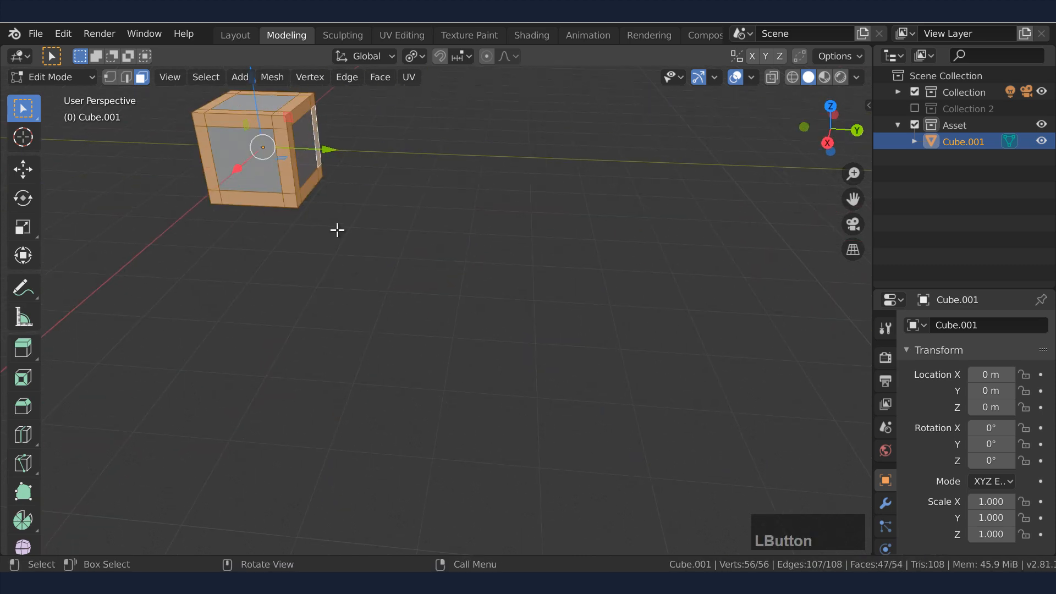
- Extrude the selected frame faces outward by scaling, and enlarge them by a further 1.010
middle_drag(337, 230, 440, 110)
click(412, 56)
click(431, 111)
key(e)
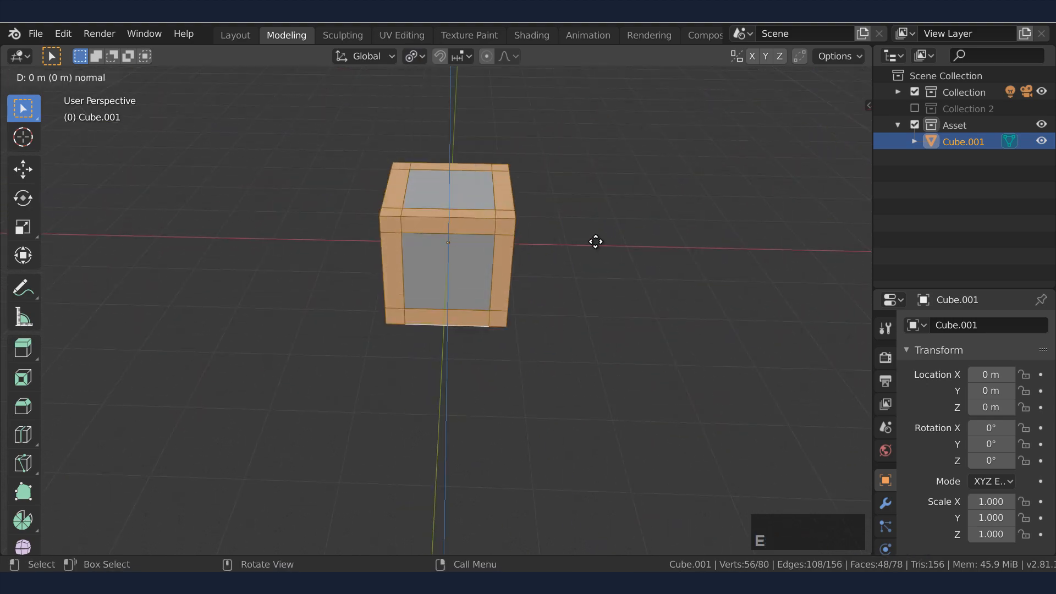
key(s)
click(602, 243)
middle_drag(602, 243, 512, 275)
key(s)
click(589, 248)
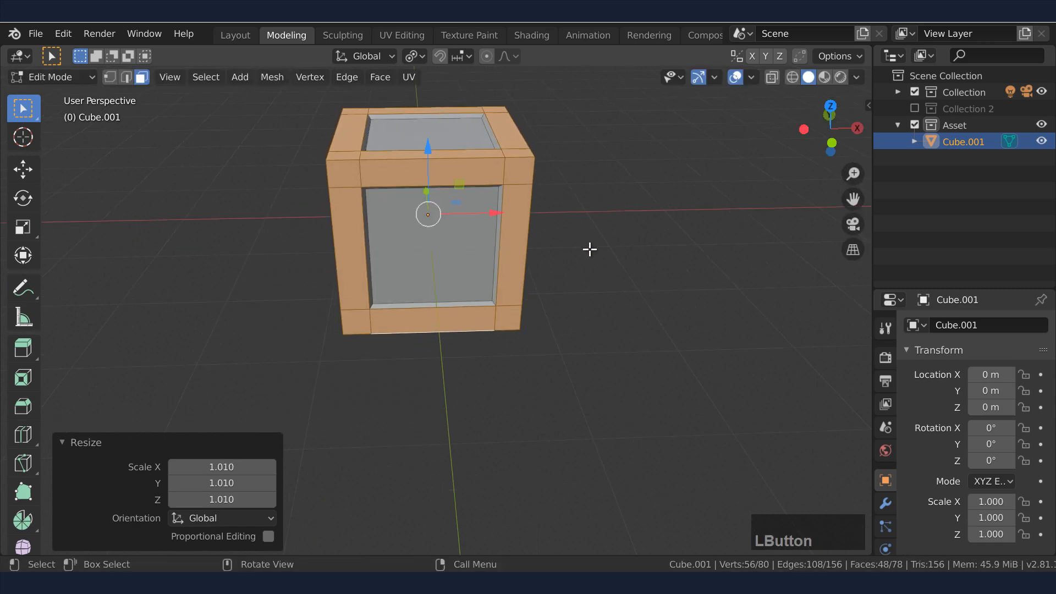
- Return to object mode, move the finished box along X to 4.356 m, and rename it "box 1"
key(Tab)
click(488, 256)
drag(488, 256, 683, 256)
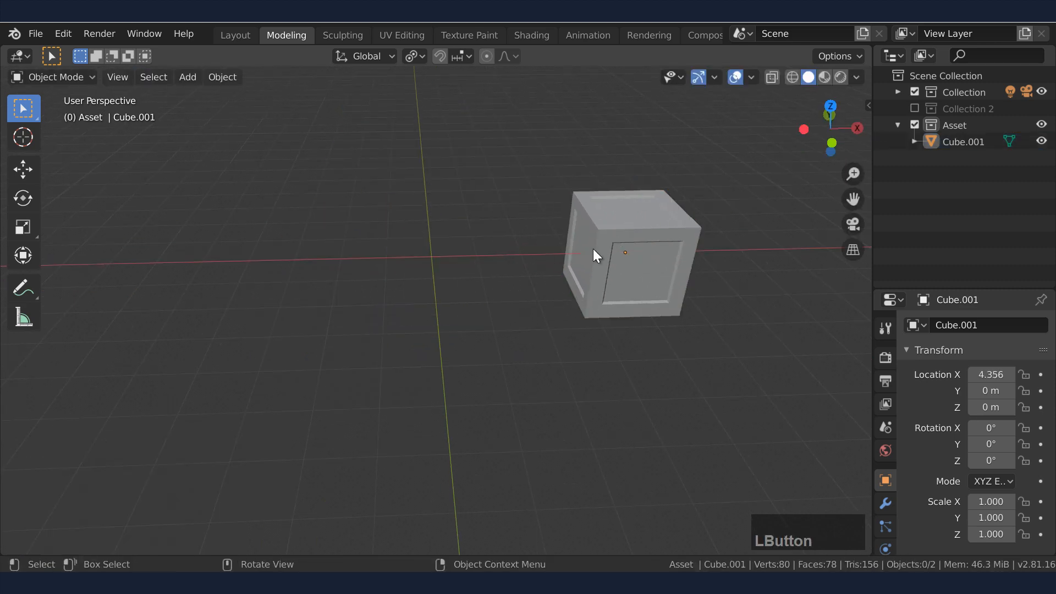
click(970, 142)
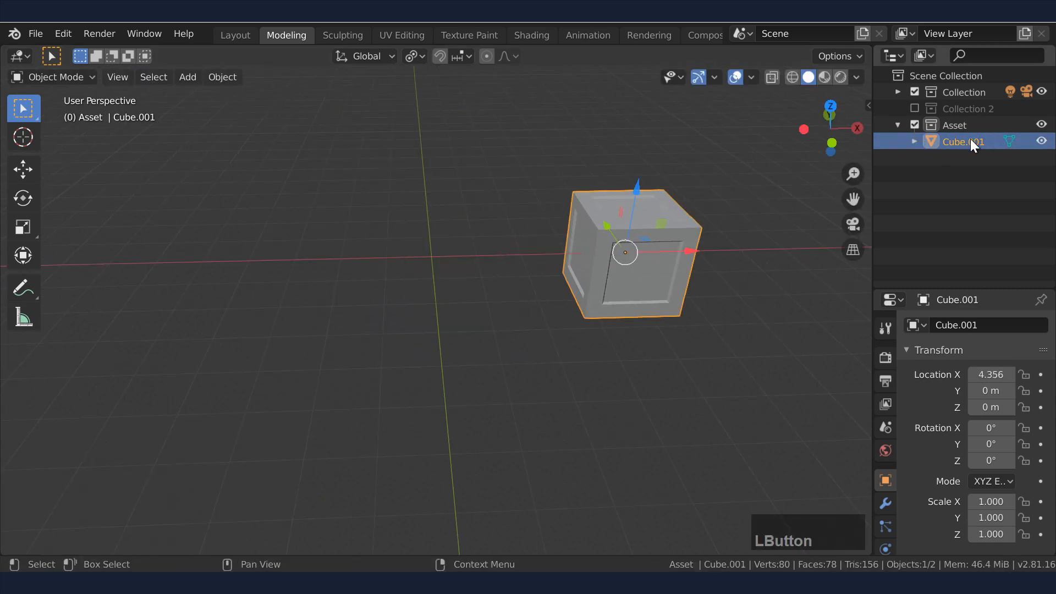
text(box 1)
key(Return)
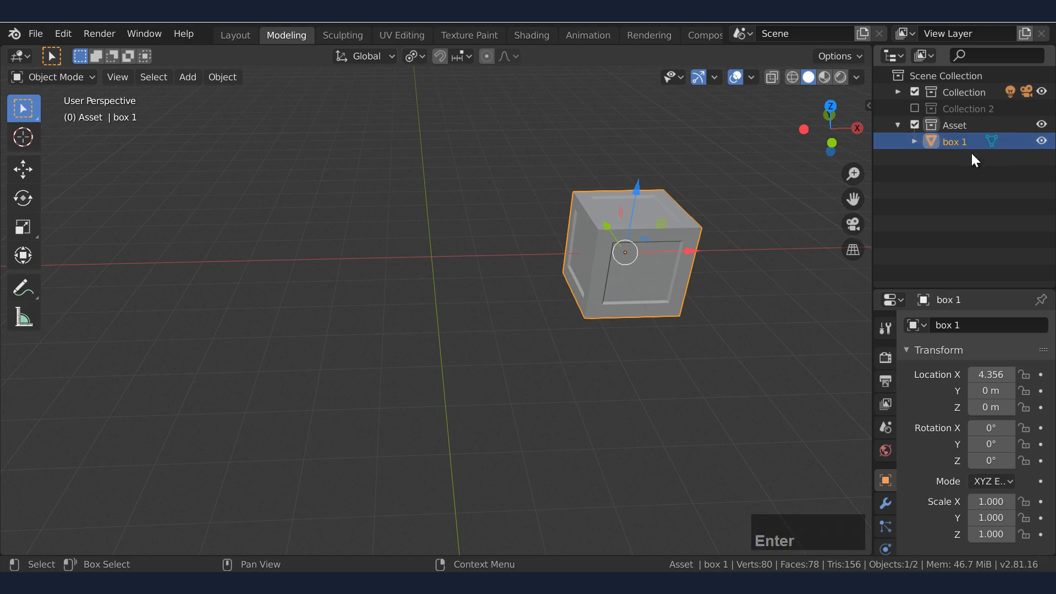
- Move box 1 farther along X to 6.387 m and save the file
drag(603, 262, 716, 253)
key(ctrl+s)
- Add a new cube, flatten it along Z, and enlarge it to a scale of 2.331 in X and Y
key(shift+a)
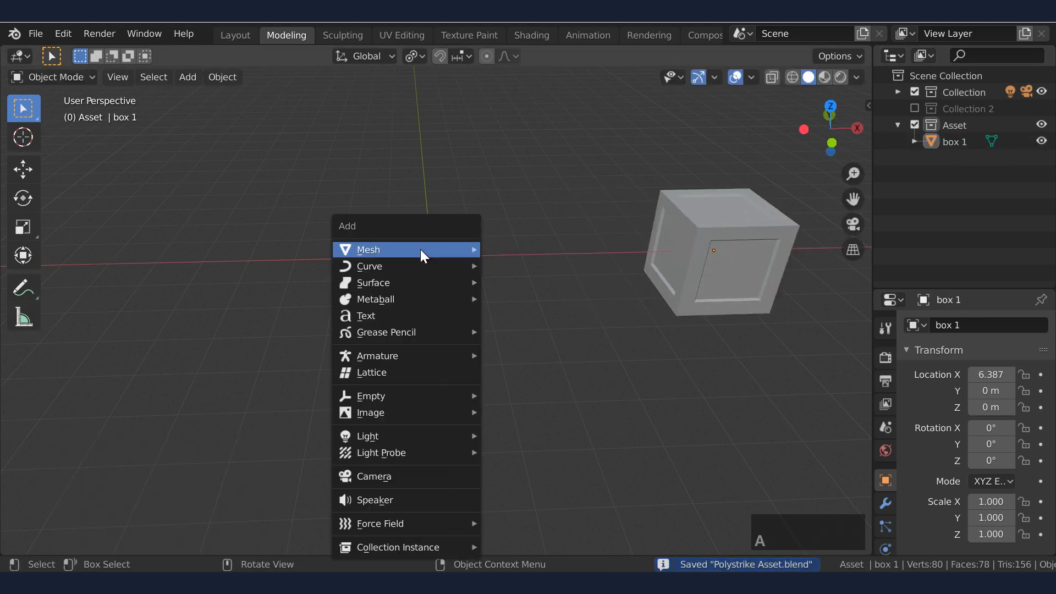
mouse_move(421, 250)
click(497, 262)
key(s)
key(z)
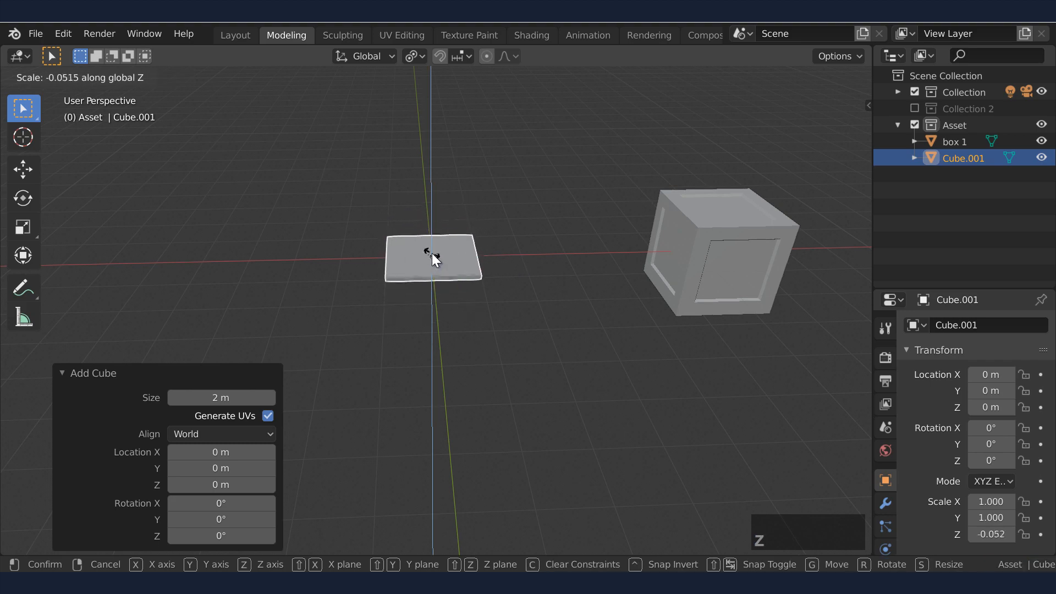
click(501, 270)
key(s)
click(657, 341)
- Scale the flat slab by 0.643 along Z and lower it to a Z location of about -0.412 m
middle_drag(657, 342, 601, 276)
key(s)
key(z)
click(542, 264)
key(g)
key(z)
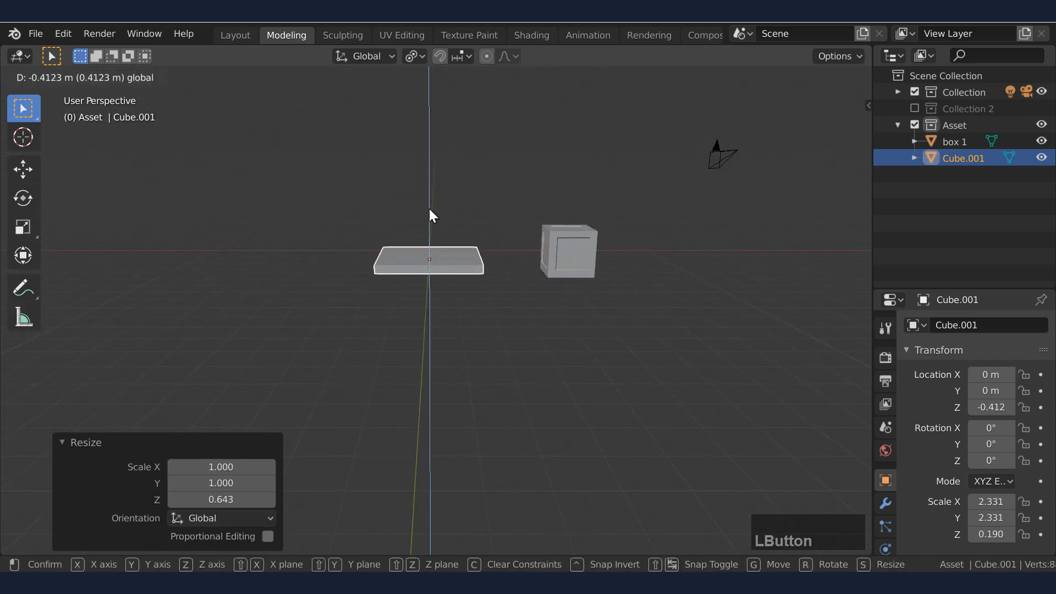
click(430, 211)
middle_drag(430, 211, 370, 313)
- Adjust the slab's thickness in edit mode by scaling its whole mesh along Z
key(Tab)
scroll(365, 212, up, 2)
key(s)
key(z)
click(381, 238)
key(Tab)
key(Tab)
- Add six evenly spaced loop cuts across the slab, dividing it into seven parallel strips
key(ctrl+r)
key(4)
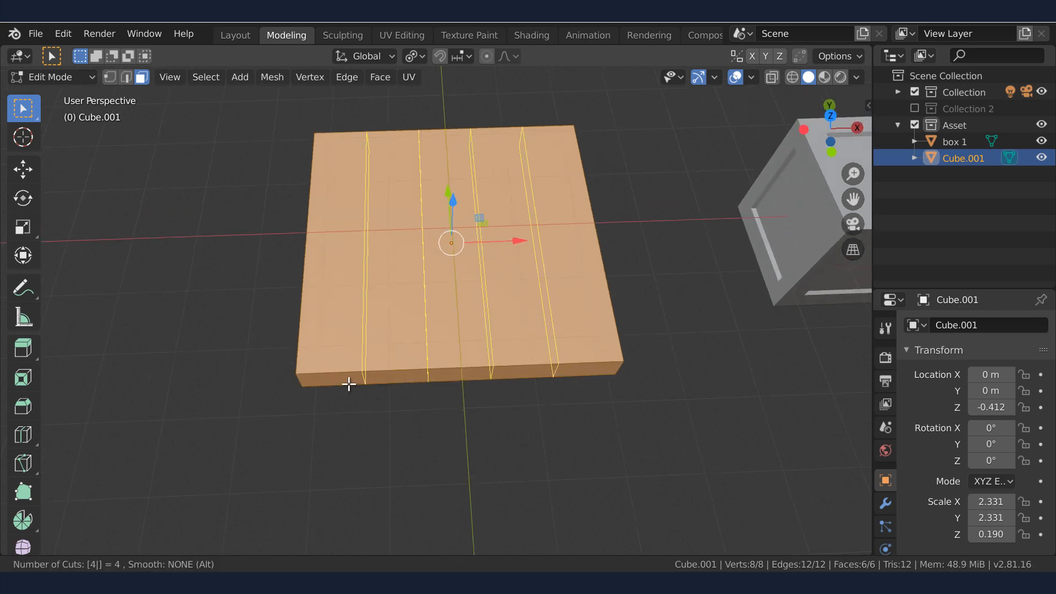
key(6)
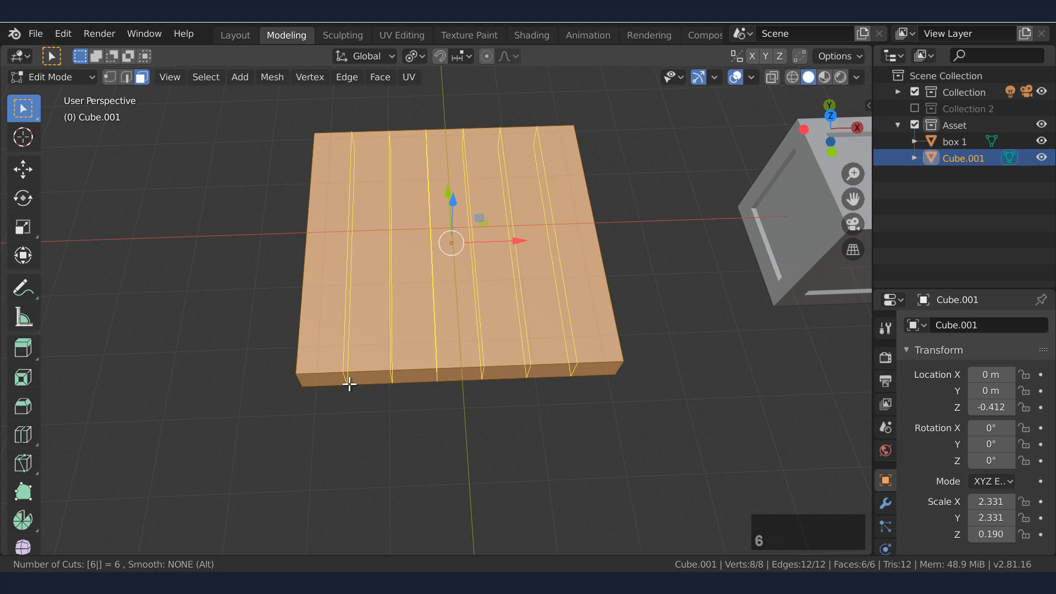
click(350, 385)
right_click(415, 427)
click(375, 317)
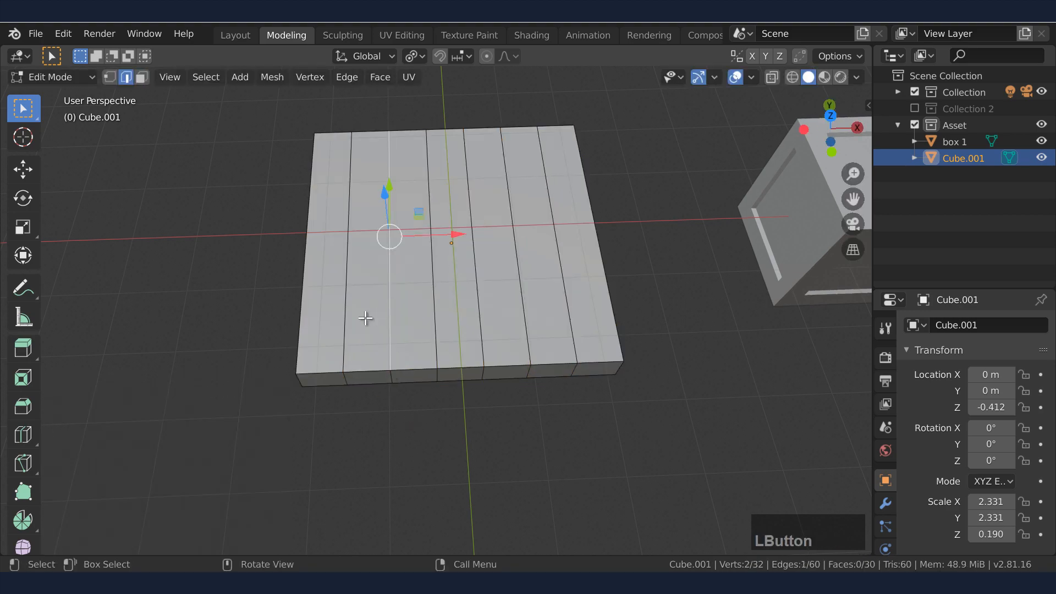
- Add four evenly spaced loop cuts to the slab, perpendicular to the six existing ones
key(3)
middle_drag(366, 318, 372, 297)
middle_drag(380, 254, 429, 272)
key(4)
click(440, 264)
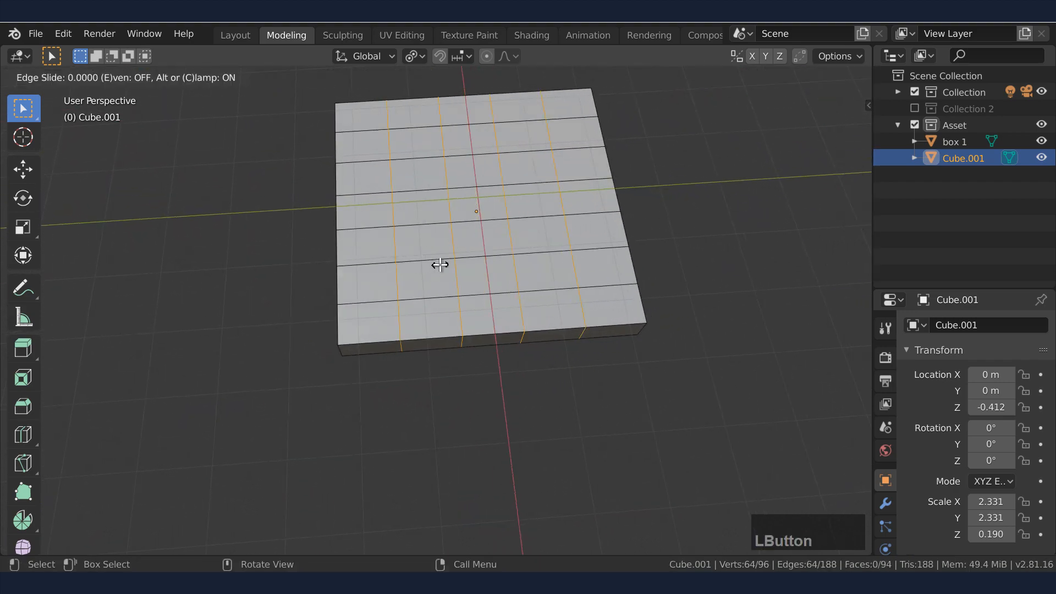
click(439, 264)
- Move the two new edge loops on the slab's +Y half toward the +Y edge
click(471, 346)
alt+click(458, 284)
drag(355, 220, 352, 232)
key(s)
key(y)
click(448, 249)
click(459, 362)
alt+click(428, 281)
- Move the two edge loops on the -Y half toward the -Y edge, shifting the inner one by -0.47 m
alt+click(516, 274)
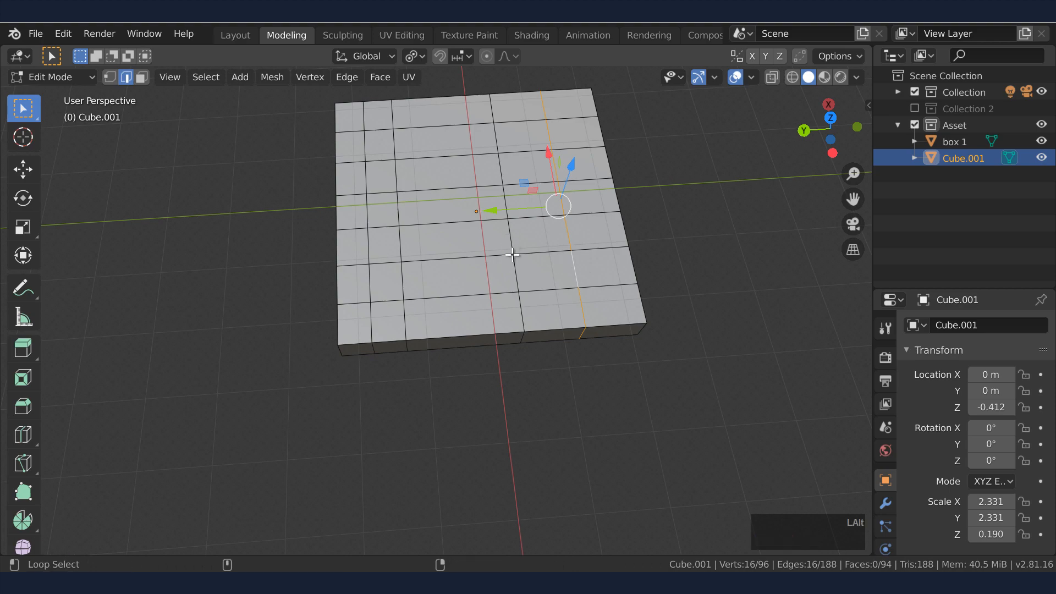
drag(503, 216, 531, 218)
alt+click(553, 266)
- Try scaling the three alternate end faces on both Y ends of the slab along the Y axis
middle_drag(532, 217, 412, 336)
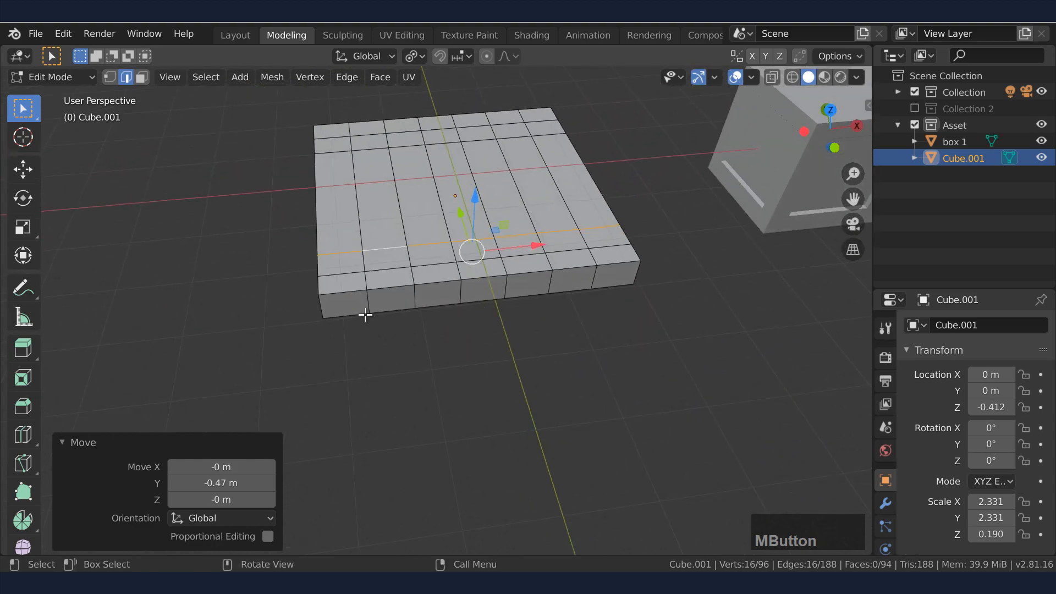
key(3)
click(341, 351)
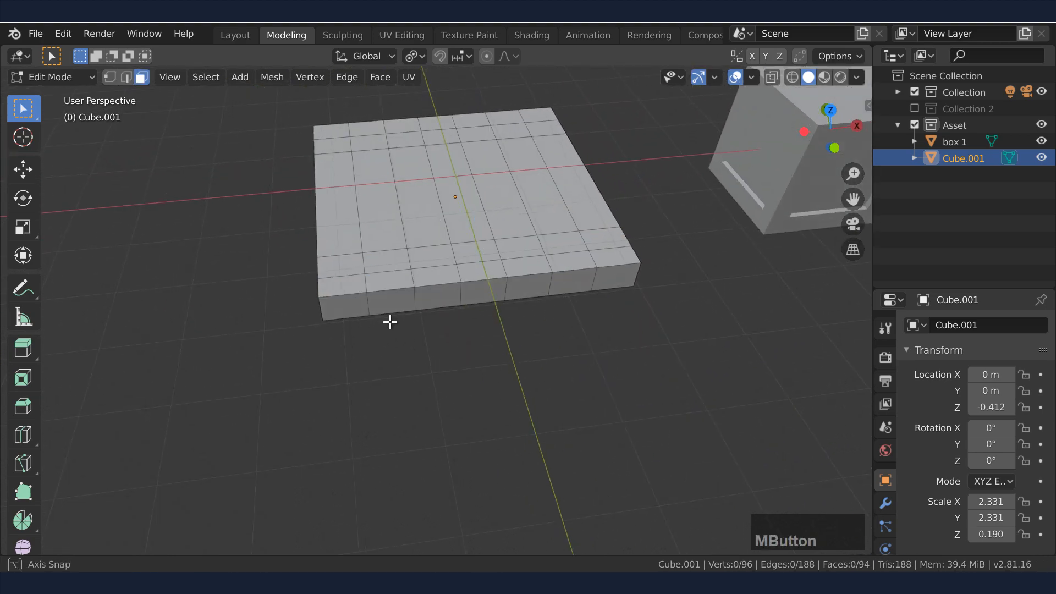
middle_drag(389, 320, 402, 370)
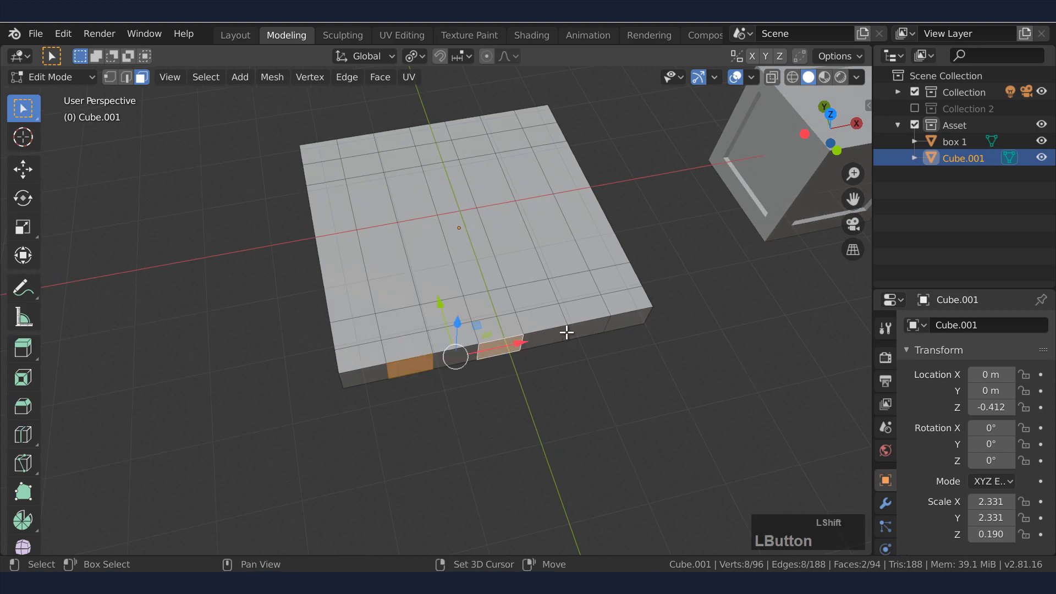
shift+click(567, 333)
middle_drag(566, 333, 408, 296)
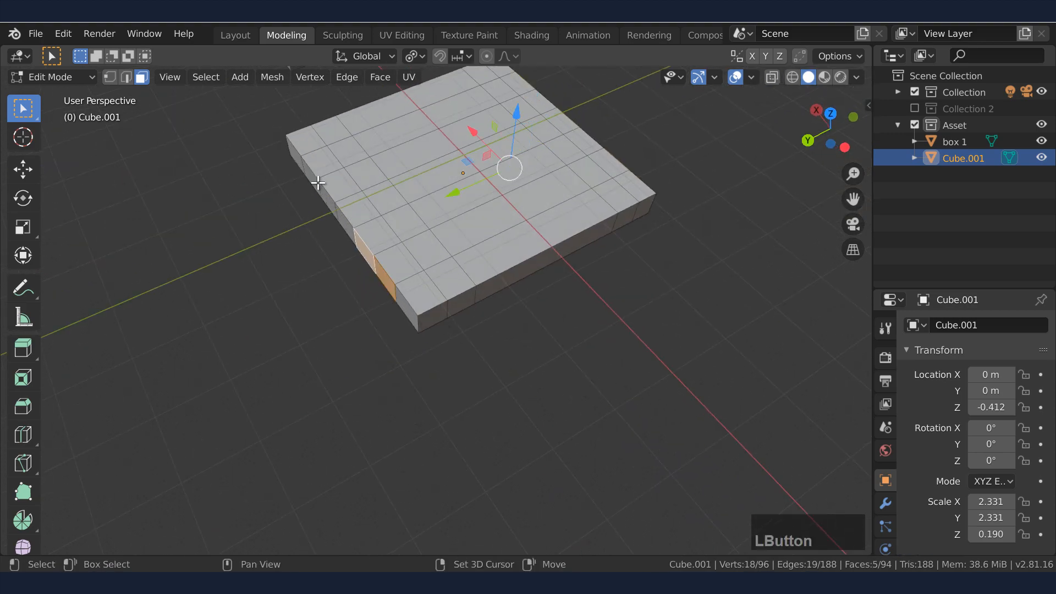
shift+click(365, 224)
middle_drag(365, 225, 407, 393)
key(s)
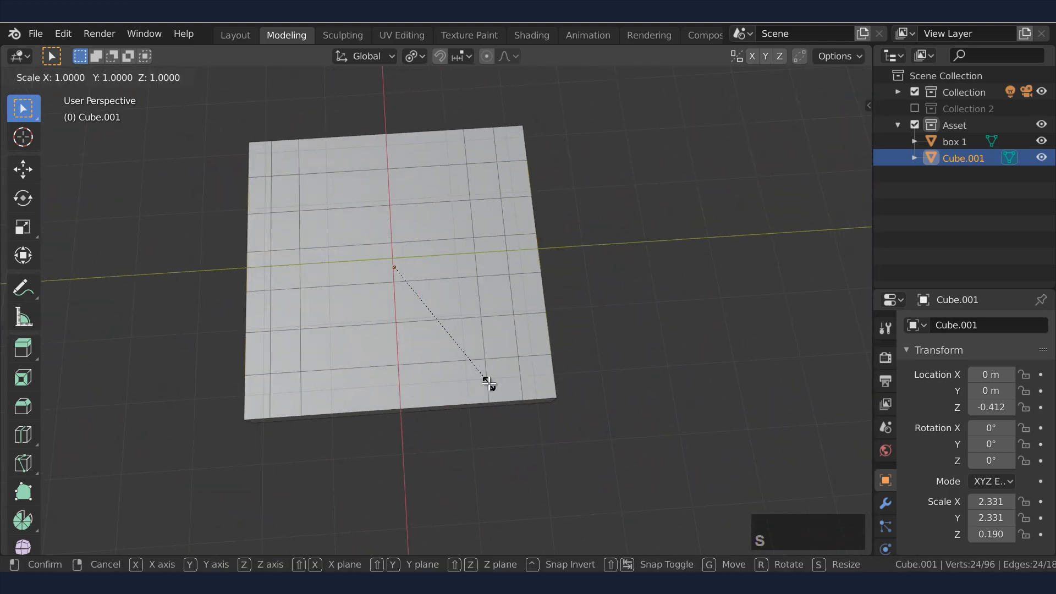
key(y)
click(430, 330)
- Try extruding the six selected end faces and scaling them along Y, undoing the extrusion
middle_drag(429, 330, 425, 356)
key(e)
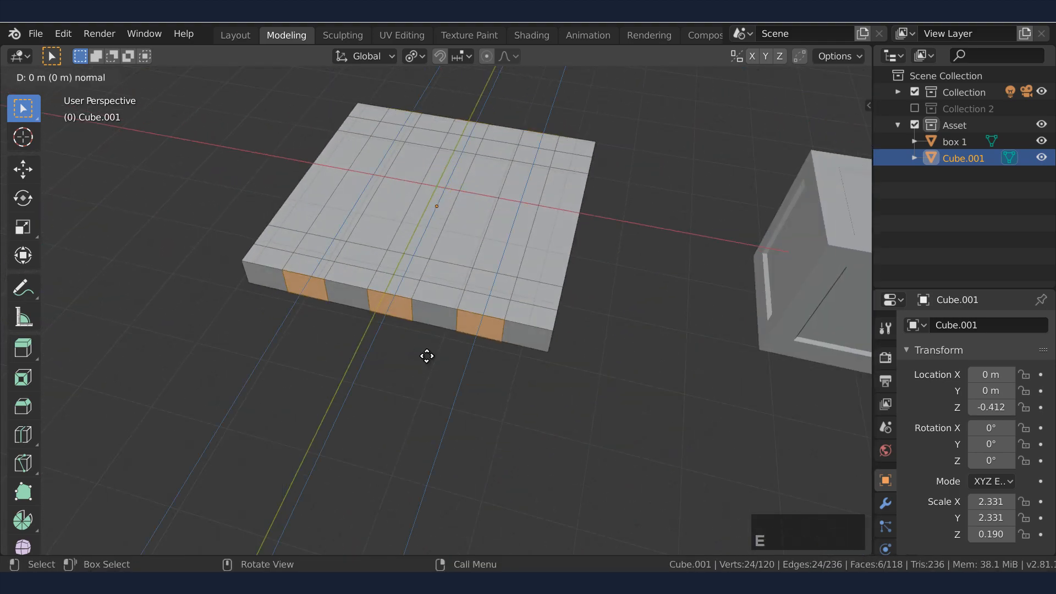
key(s)
key(y)
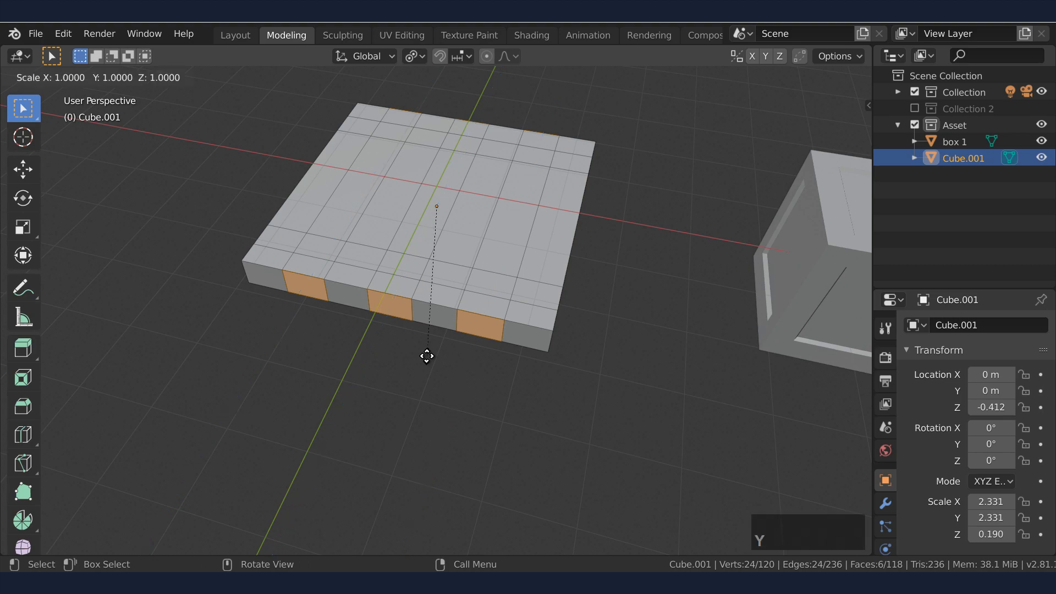
key(ctrl+z)
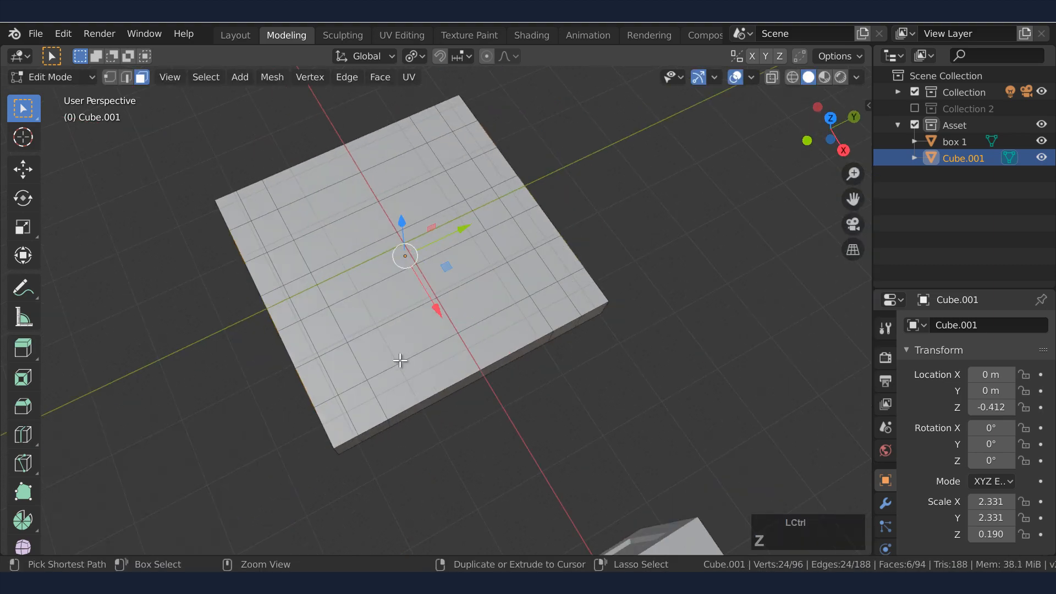
key(e)
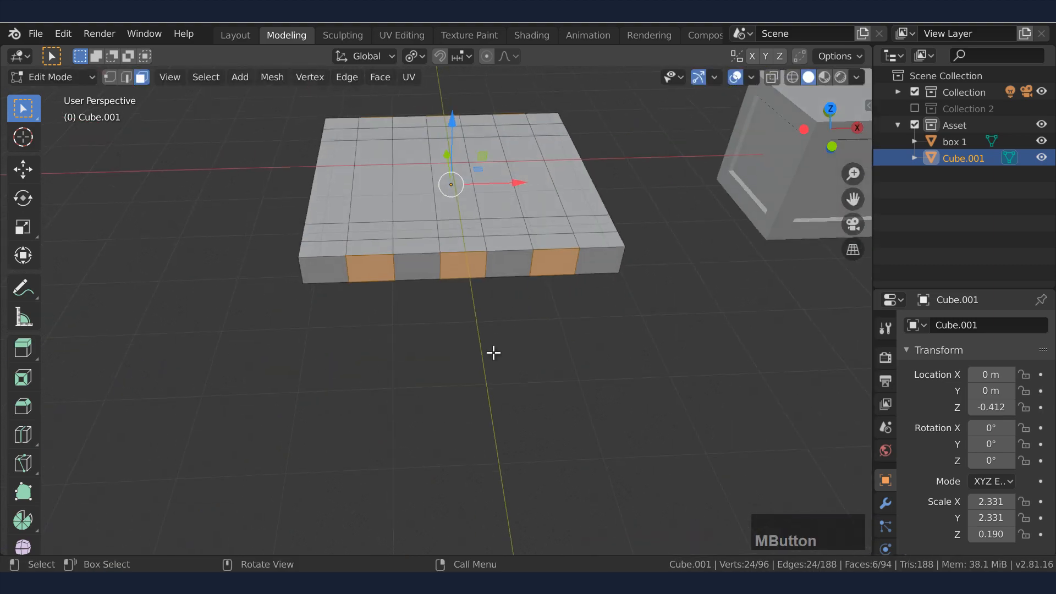
- Try extruding only the three alternate end faces on the slab's -Y end, and undo the extrusion
click(365, 264)
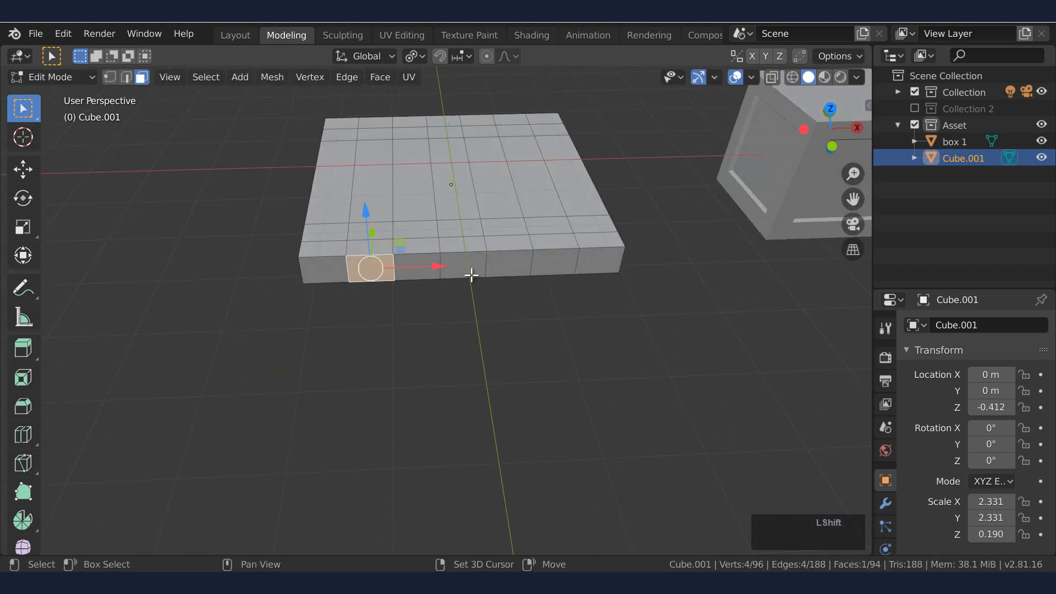
click(554, 263)
shift+click(489, 300)
shift+click(418, 312)
middle_drag(487, 351, 516, 363)
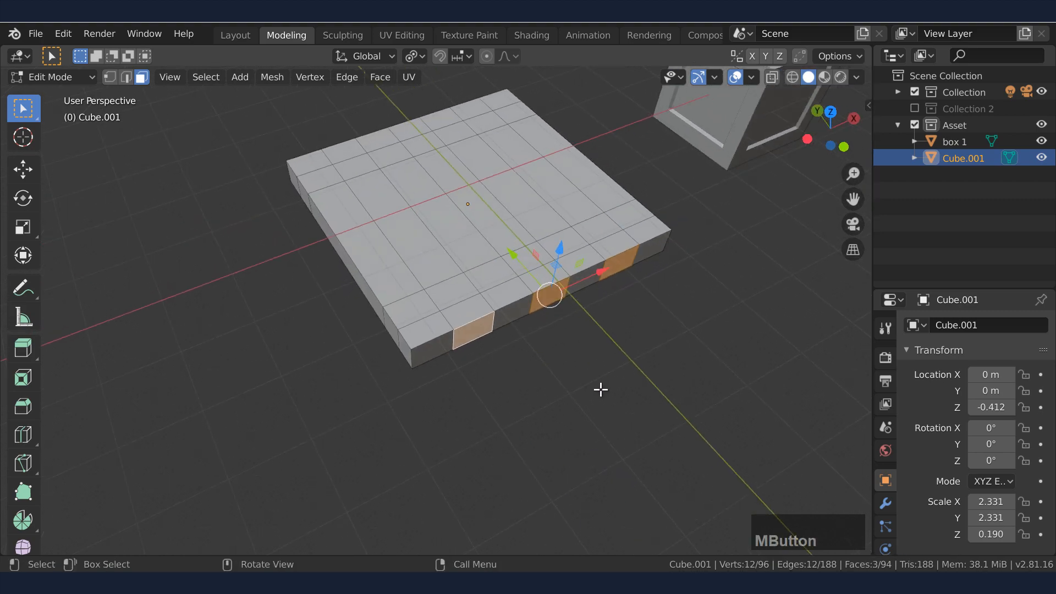
key(e)
click(583, 376)
middle_drag(582, 378, 544, 406)
key(ctrl+z)
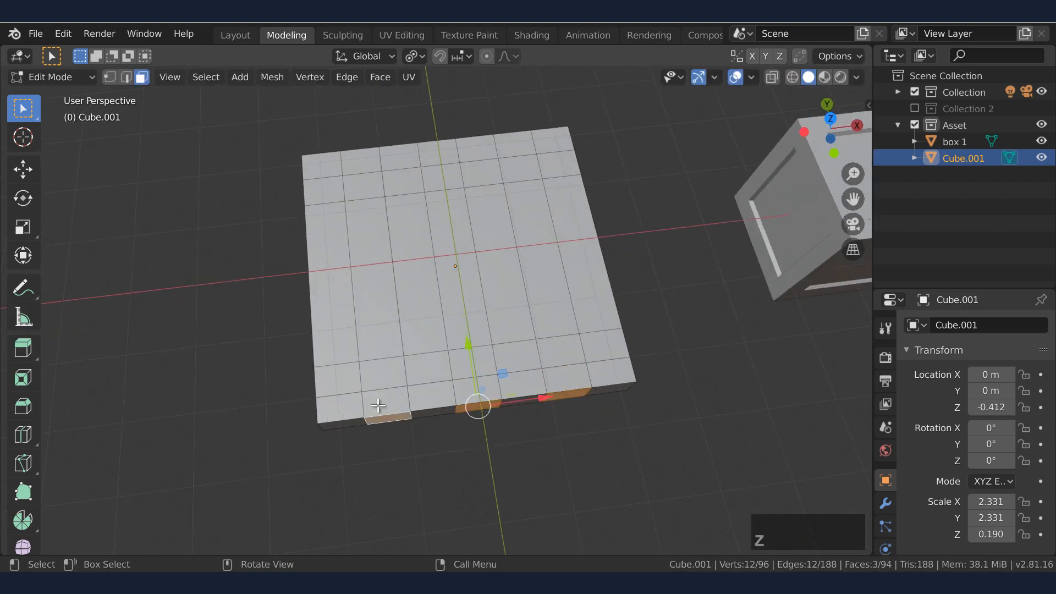
- Extrude the seven-face rows second from each Y end of the slab's upper surface into two raised cross rails
click(344, 385)
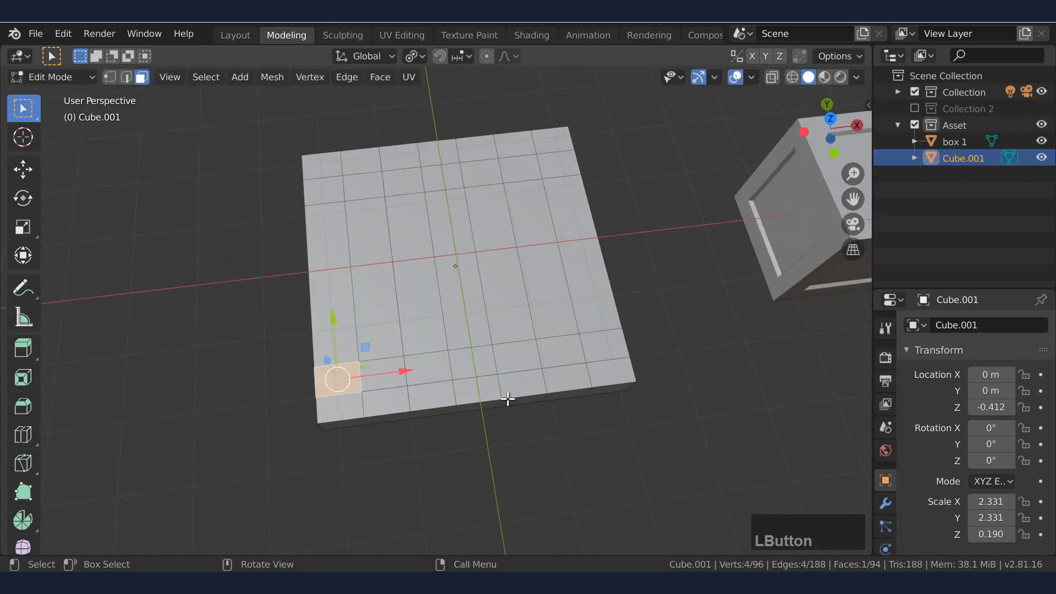
shift+click(430, 377)
shift+click(473, 363)
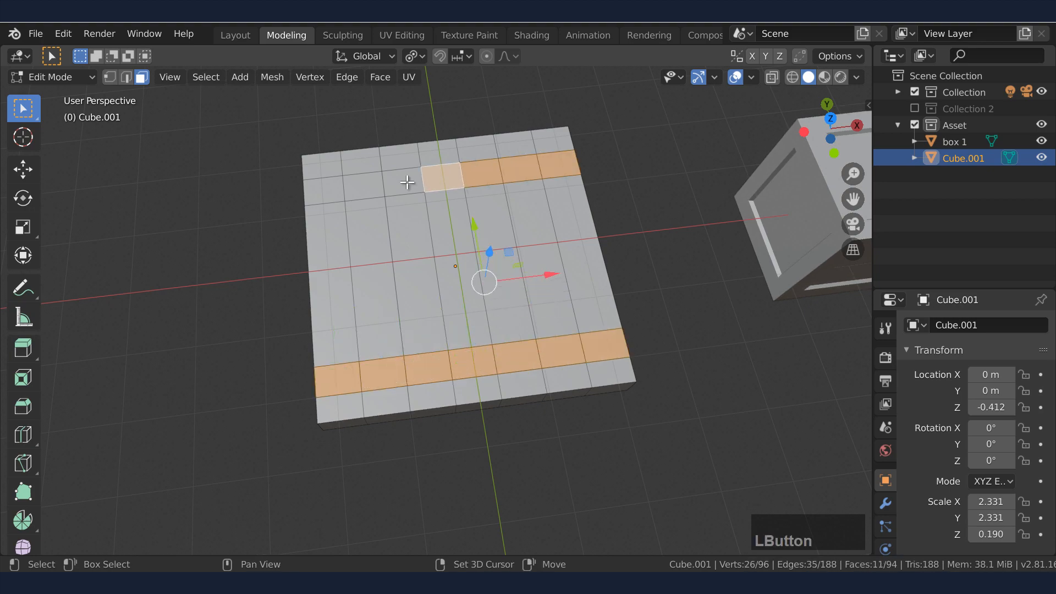
shift+click(329, 190)
middle_drag(329, 191, 442, 105)
key(e)
click(566, 276)
click(474, 319)
click(390, 304)
- Rotate the slab 180° about the X axis in Object Mode so its cross rails face down
key(Tab)
middle_drag(474, 167, 473, 269)
scroll(497, 285, down, 3)
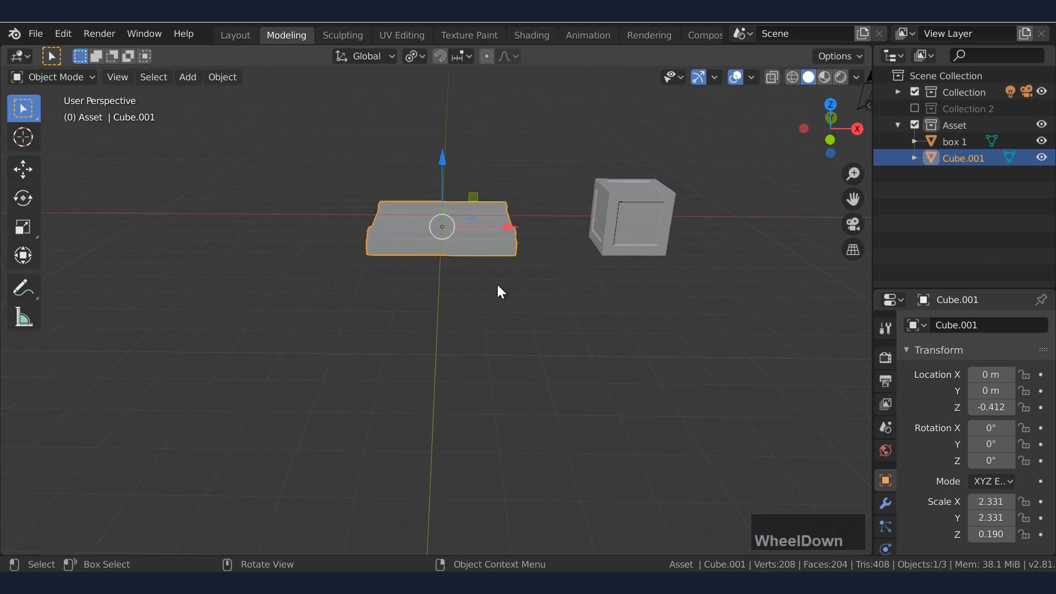
text(rx180)
key(Return)
- Return the slab to Edit Mode and show it as a wireframe in top orthographic view
key(Tab)
scroll(450, 248, up, 2)
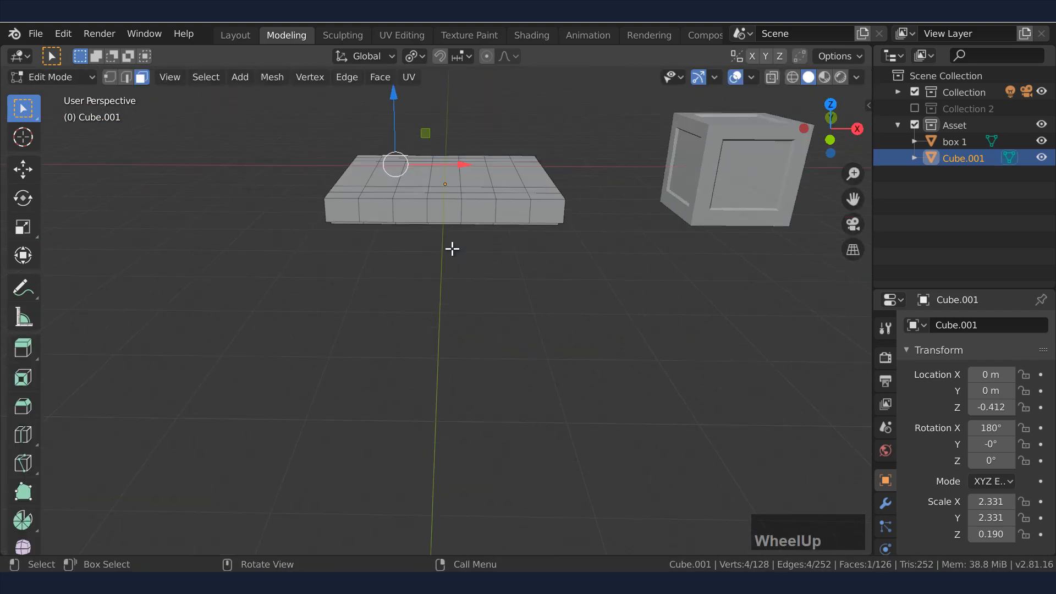
mouse_move(450, 248)
middle_down()
mouse_move(467, 257)
mouse_move(455, 230)
mouse_move(464, 287)
mouse_move(455, 311)
middle_up()
click(785, 81)
key(grave)
click(497, 126)
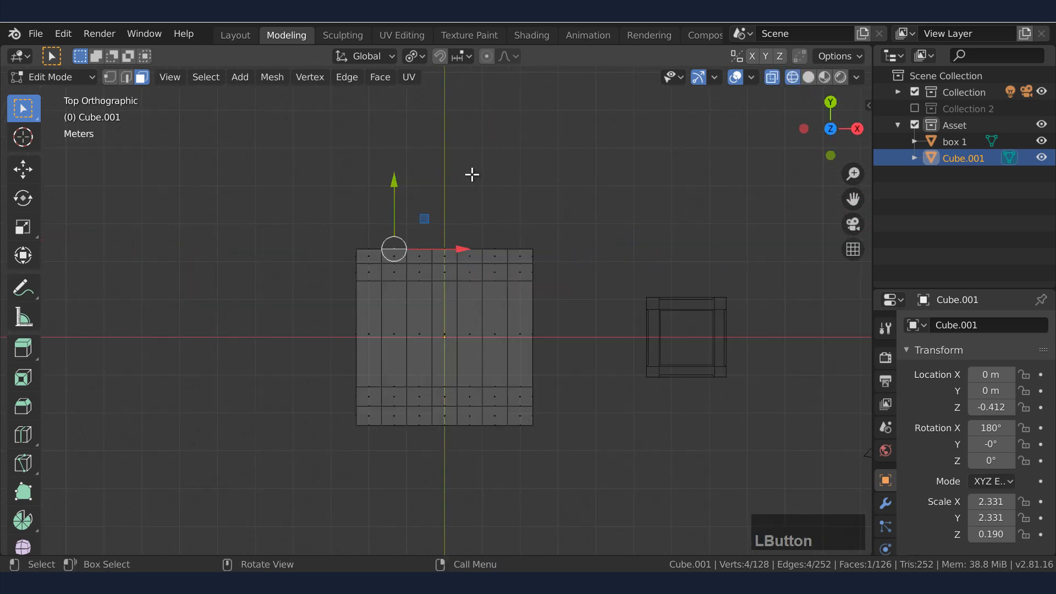
- Delete the upper and end faces of the slab's second, fourth and sixth strips, keeping the cross rails
drag(447, 365, 467, 381)
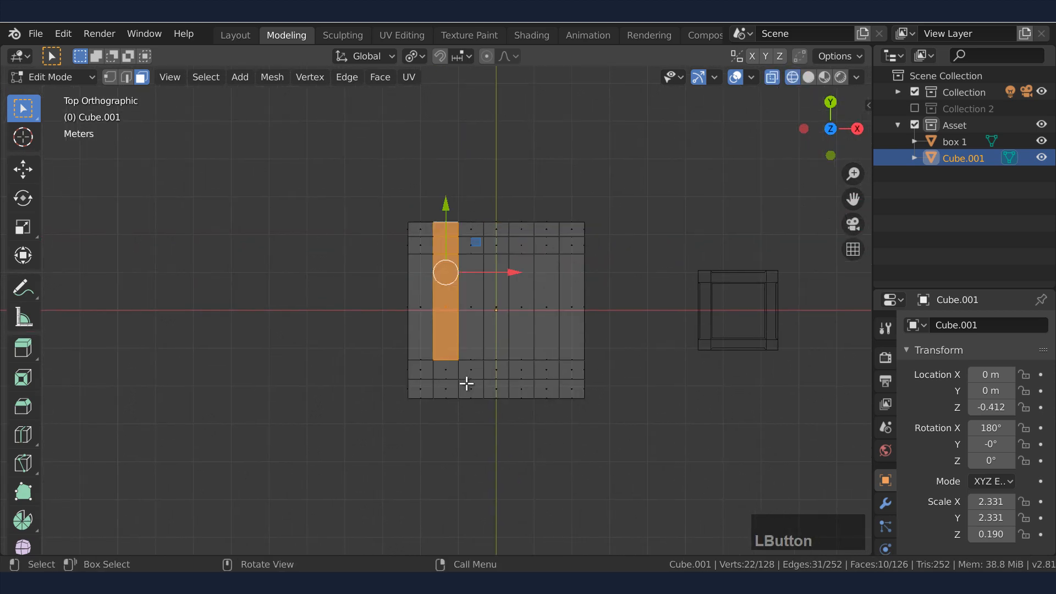
middle_drag(467, 382, 460, 250)
drag(450, 176, 501, 178)
shift+drag(541, 147, 553, 179)
key(x)
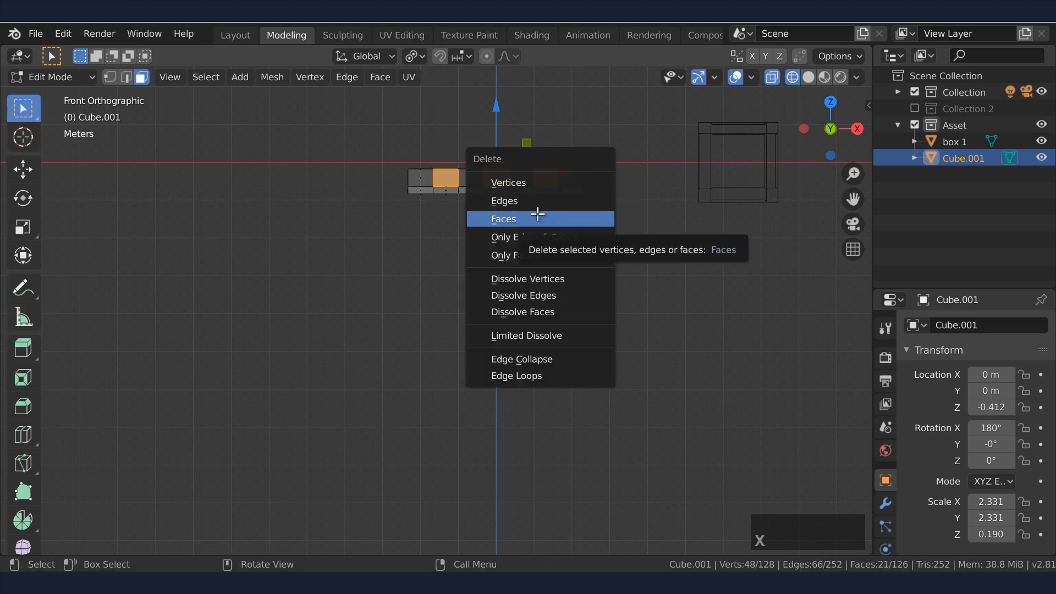
click(537, 214)
- Try selecting the open edge loop around the gap at the slab's second strip
middle_drag(559, 242, 545, 292)
key(Tab)
key(Tab)
key(2)
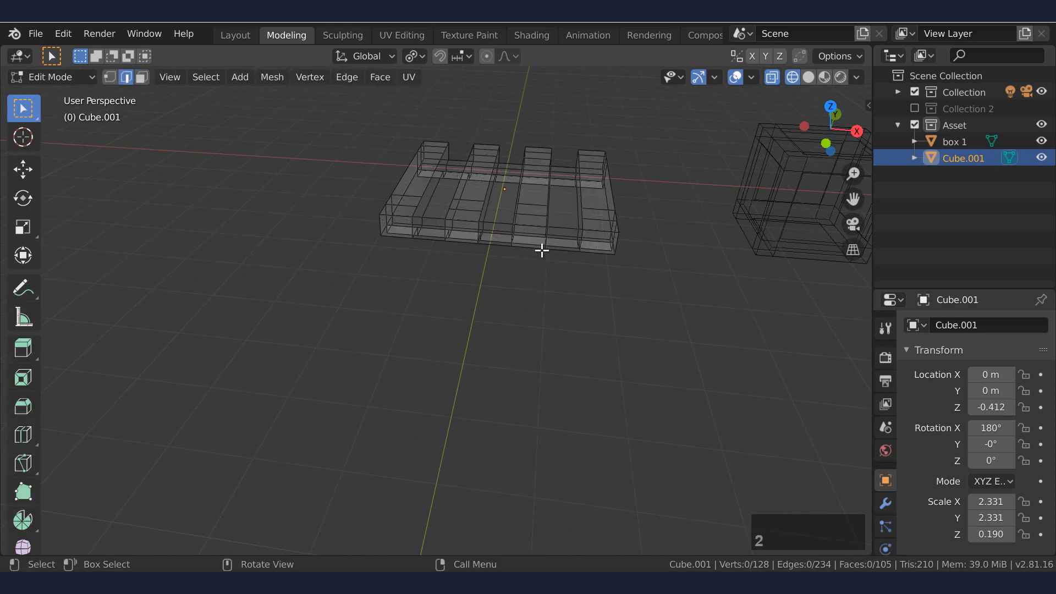
scroll(420, 193, up, 3)
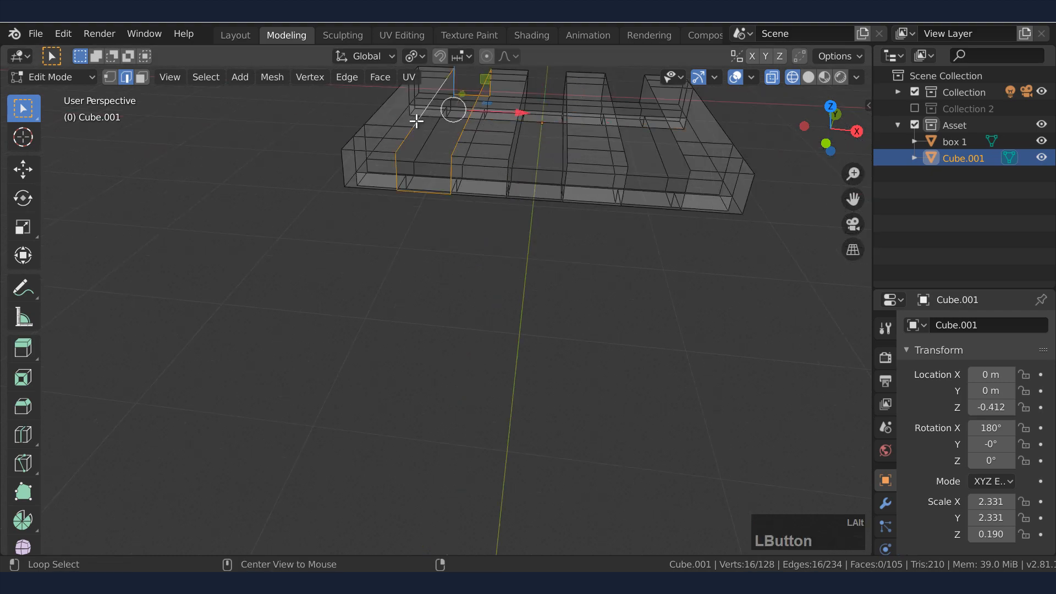
- Delete the nine remaining underside faces in the three gaps: both outer faces and the long middle face of each
middle_drag(465, 166, 504, 281)
click(505, 281)
shift+click(568, 271)
shift+click(679, 271)
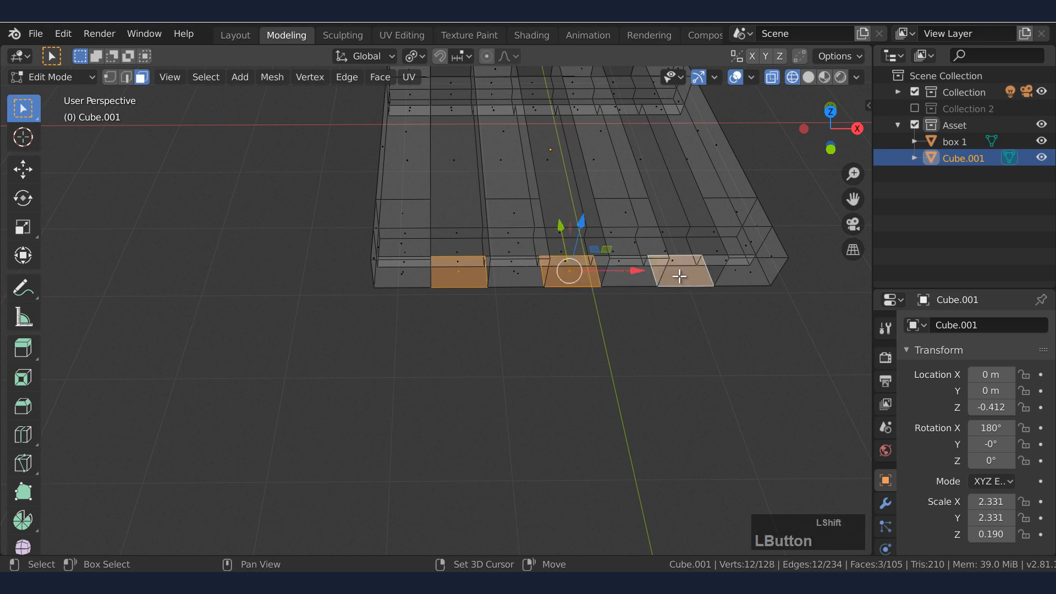
middle_drag(680, 271, 484, 132)
shift+click(471, 136)
shift+click(568, 143)
shift+click(676, 153)
middle_drag(671, 218, 681, 193)
shift+click(459, 206)
shift+click(670, 266)
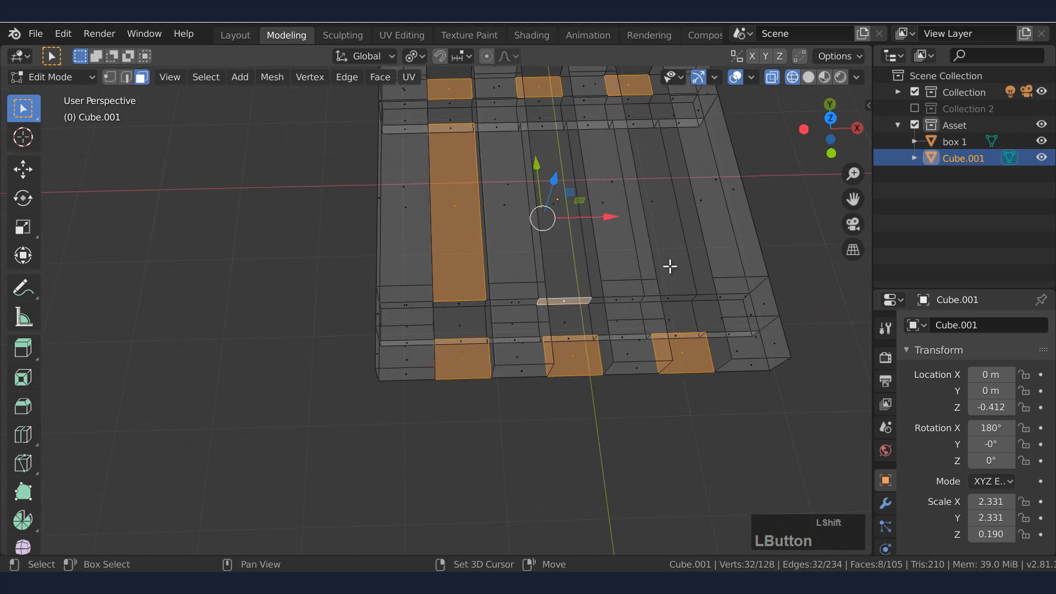
middle_drag(584, 274, 547, 279)
shift+click(631, 282)
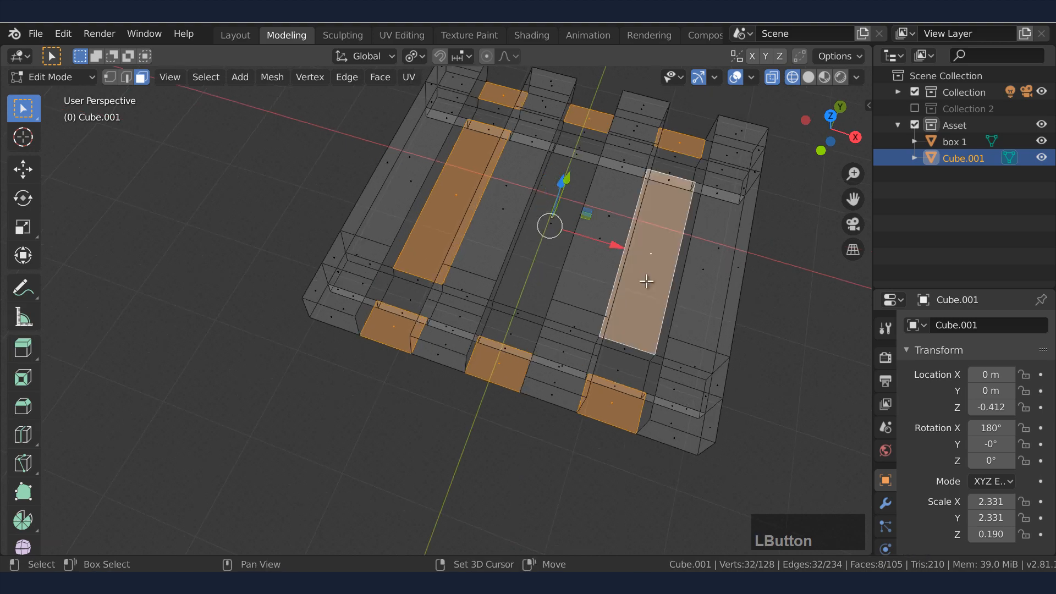
middle_drag(631, 281, 611, 259)
key(x)
click(592, 195)
middle_drag(592, 195, 557, 312)
key(x)
click(528, 190)
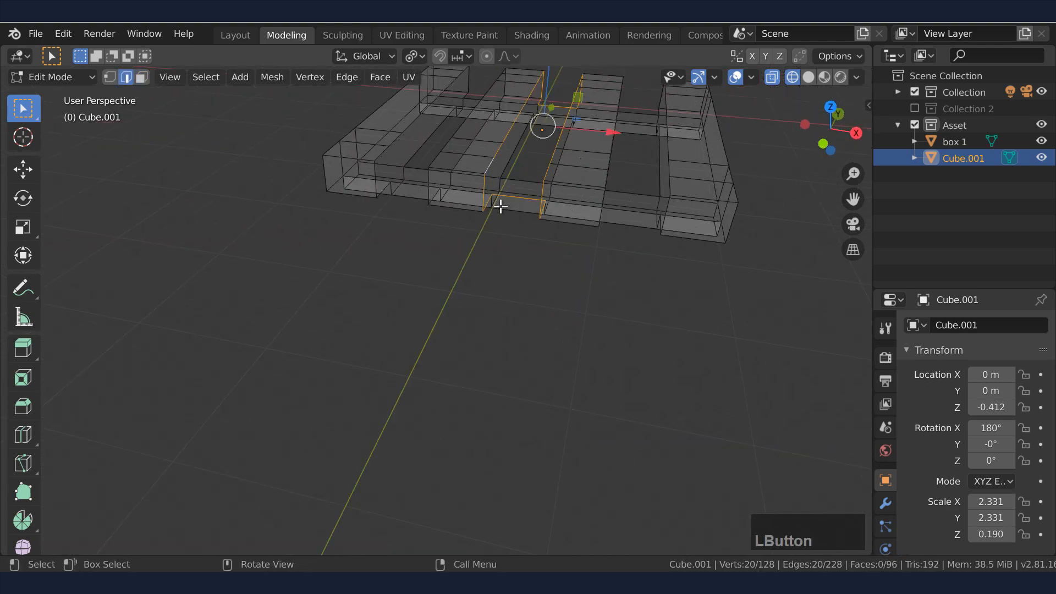
- Examine the slats, cross rails and open gap edges in solid shading, test-selecting edges beside the gaps
middle_drag(501, 206, 512, 283)
click(511, 284)
click(493, 302)
scroll(540, 276, up, 2)
click(807, 78)
middle_drag(589, 261, 552, 261)
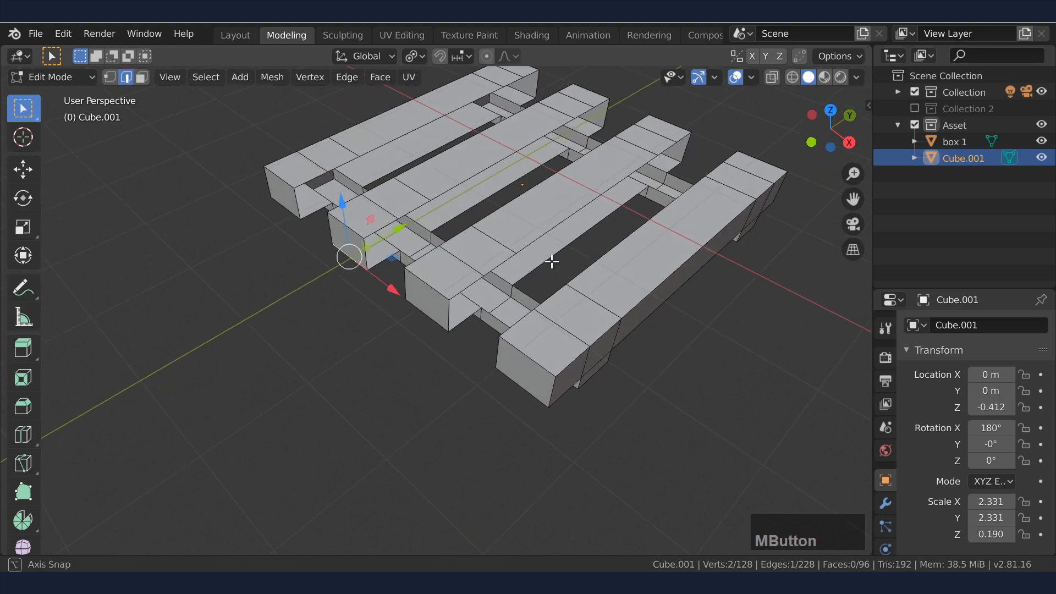
click(500, 325)
middle_drag(500, 324, 466, 229)
alt+click(548, 300)
click(466, 229)
click(467, 230)
alt+click(472, 247)
click(479, 270)
middle_drag(512, 325, 514, 325)
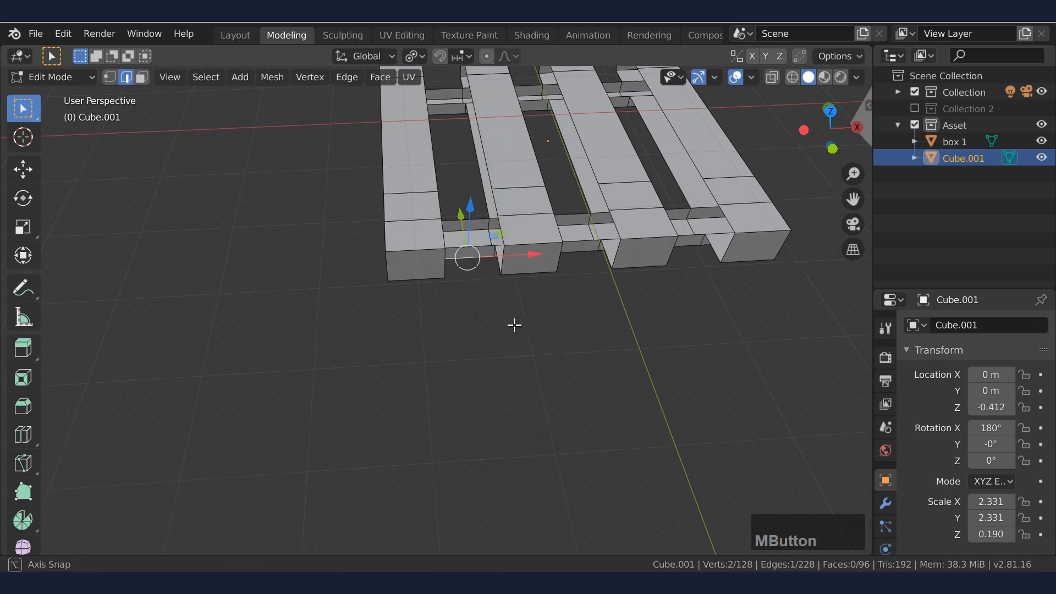
- Show the slatted mesh as a wireframe in front orthographic view with vertex selection active in Edit Mode
alt+middle_drag(522, 367, 509, 290)
click(793, 77)
scroll(473, 220, up, 2)
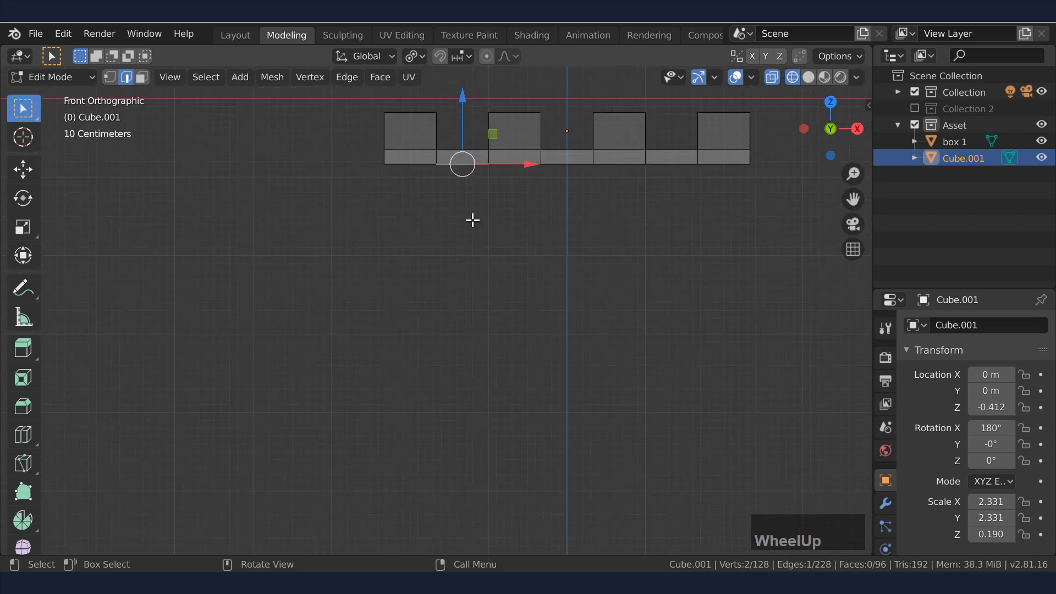
key(1)
scroll(516, 309, up, 1)
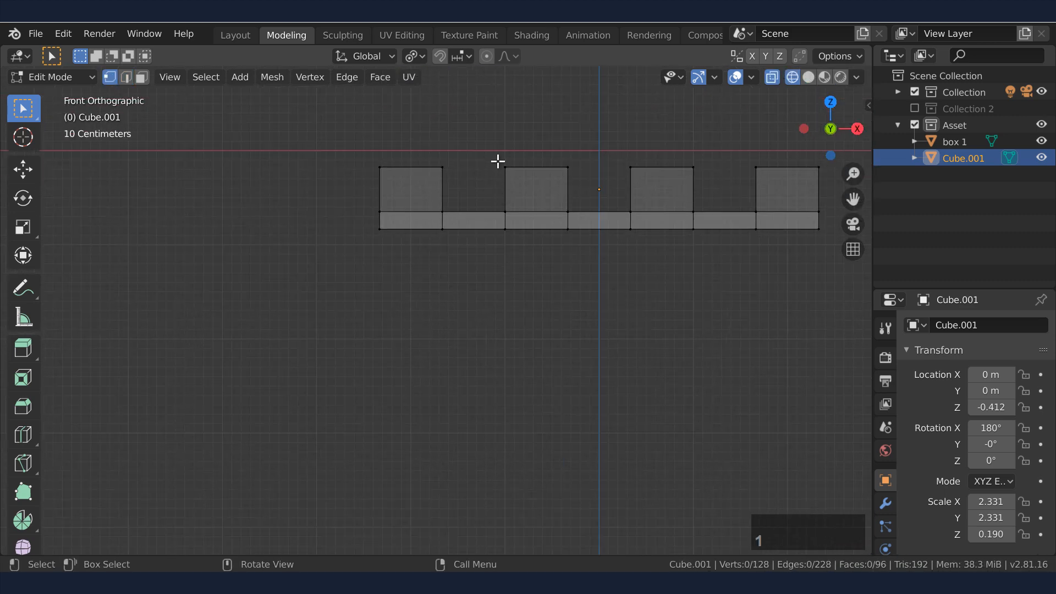
mouse_move(500, 243)
middle_down()
mouse_move(521, 290)
mouse_move(576, 328)
mouse_move(551, 297)
mouse_move(547, 336)
middle_up()
key(Tab)
key(shift+z)
click(574, 292)
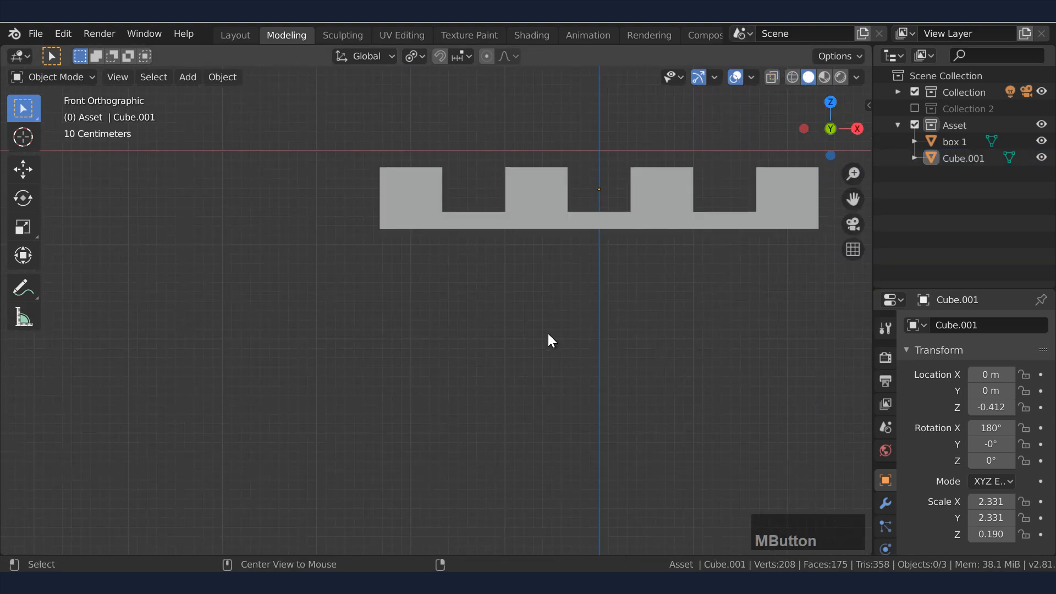
key(Tab)
click(792, 77)
- Fill the six open slat sides facing the three gaps, each from its own column of vertices
drag(468, 216, 471, 219)
key(f)
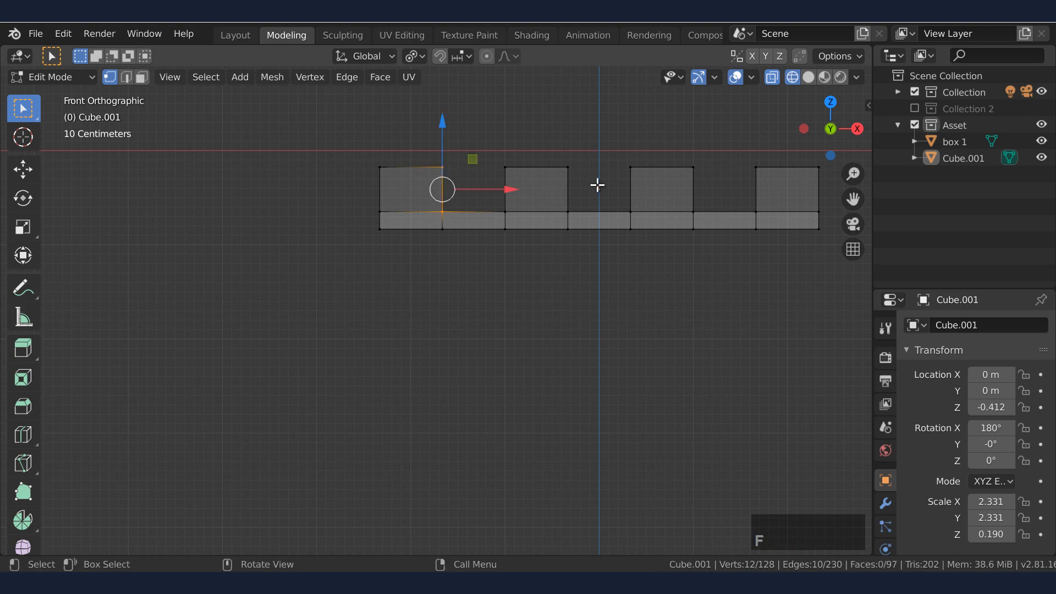
key(f)
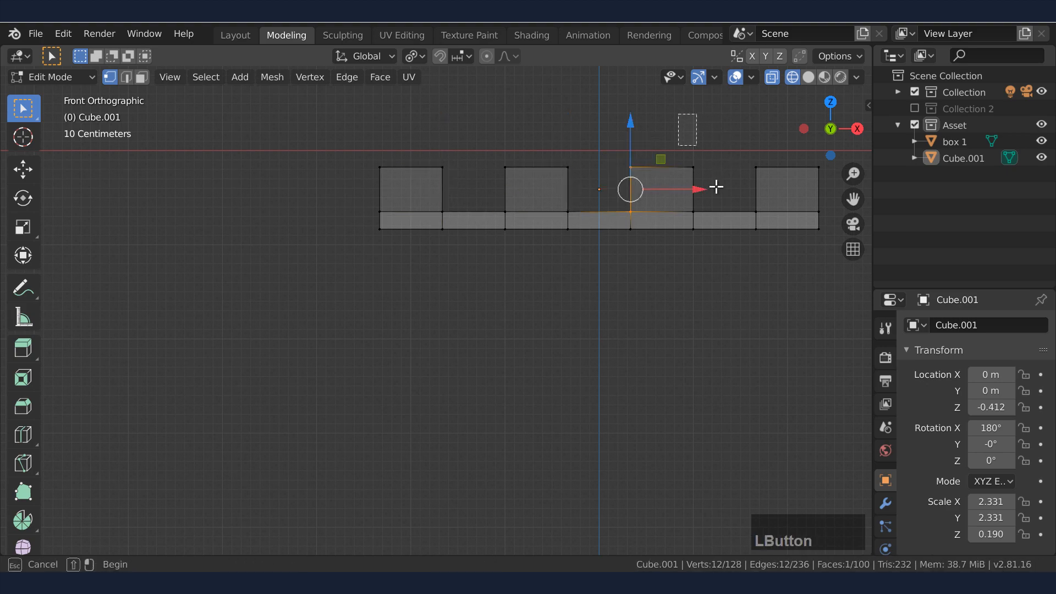
drag(717, 187, 707, 236)
drag(758, 125, 738, 237)
key(Tab)
- Examine the slatted mesh in wireframe and in left orthographic view, comparing it in Object Mode and Edit Mode
mouse_move(728, 245)
middle_down()
mouse_move(690, 372)
mouse_move(806, 74)
mouse_move(558, 321)
mouse_move(615, 309)
mouse_move(497, 285)
mouse_move(675, 286)
mouse_move(715, 247)
middle_up()
click(808, 77)
click(792, 77)
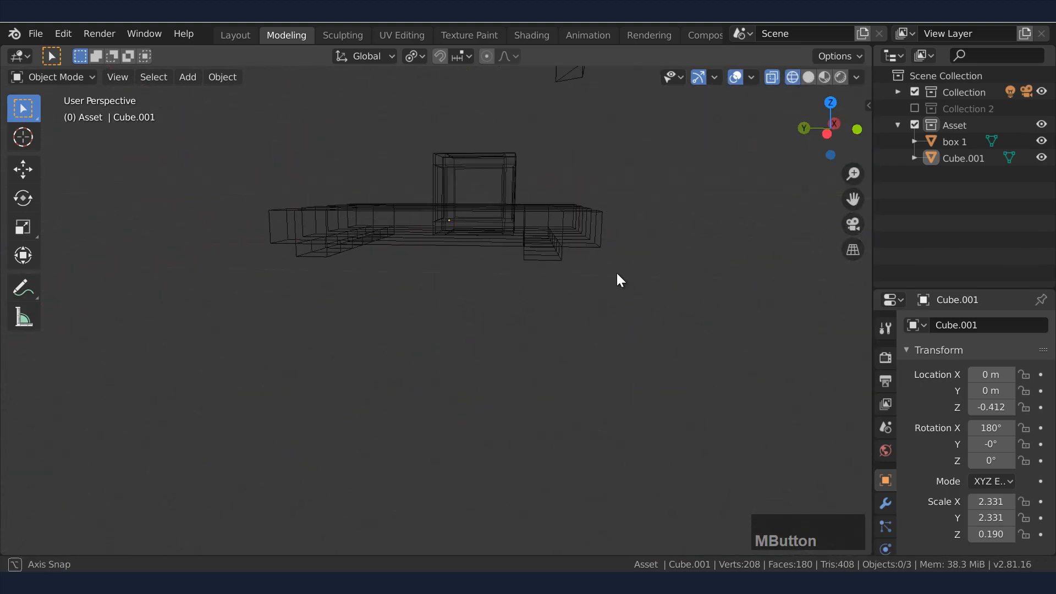
middle_drag(617, 275, 502, 323)
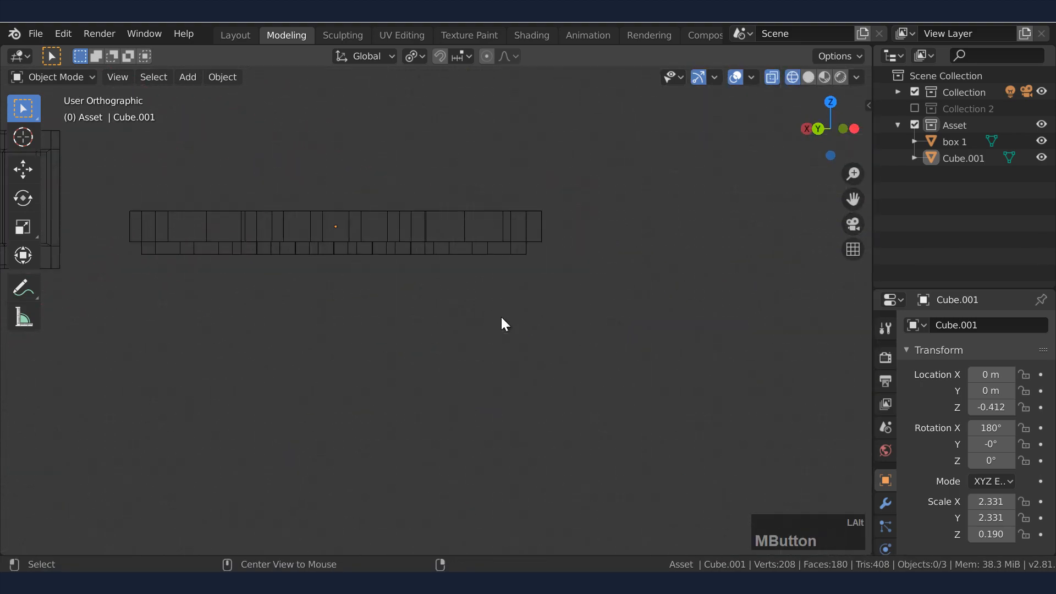
key(Tab)
key(1)
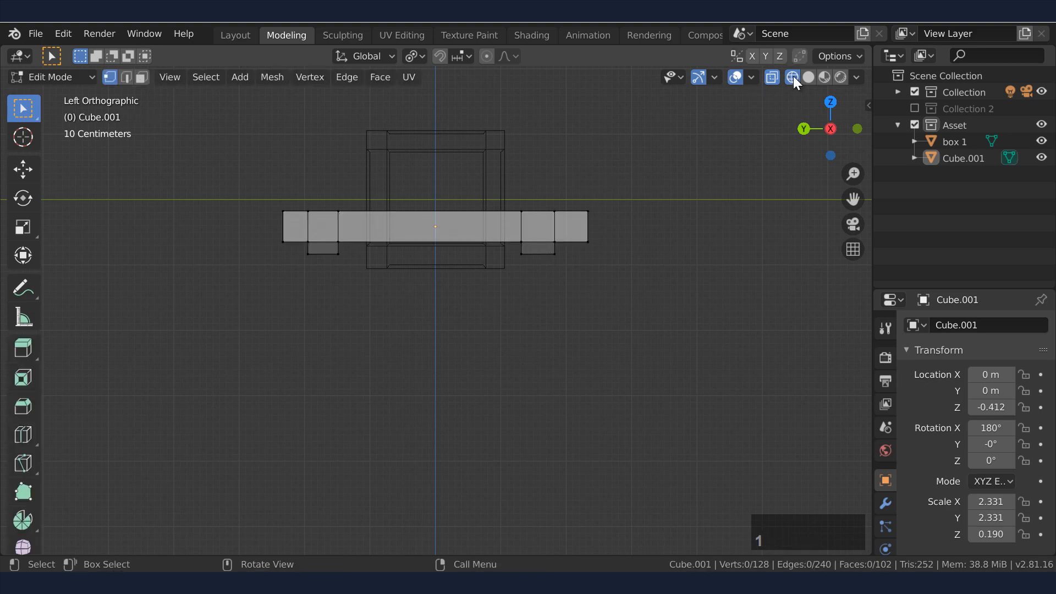
key(Tab)
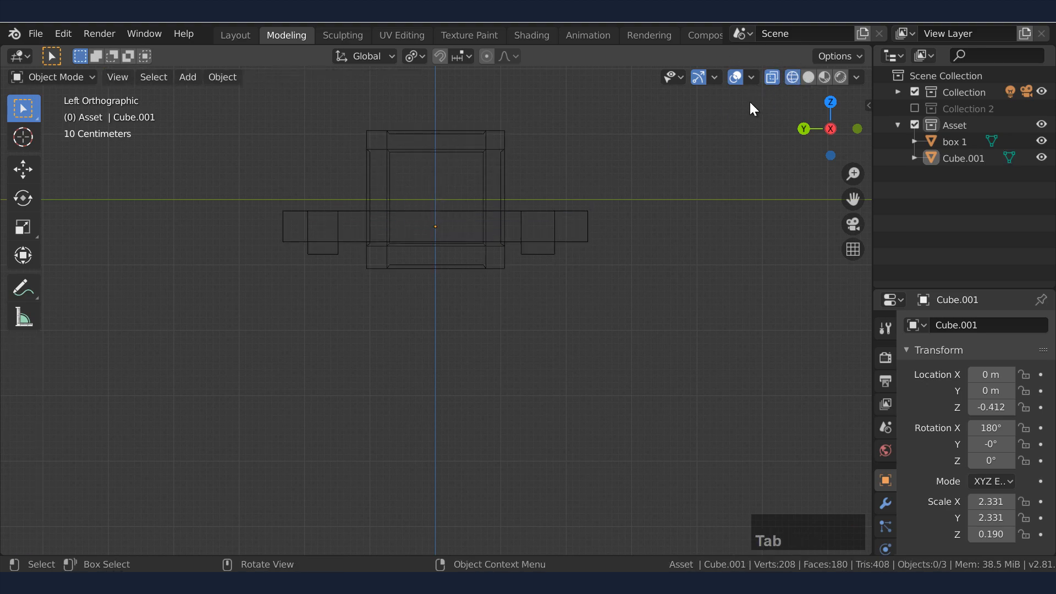
key(Tab)
key(Tab)
- Fill the open upper side of the cross rails between the slats from their border edges
click(550, 227)
key(Tab)
scroll(540, 259, up, 2)
middle_drag(539, 260, 495, 169)
key(2)
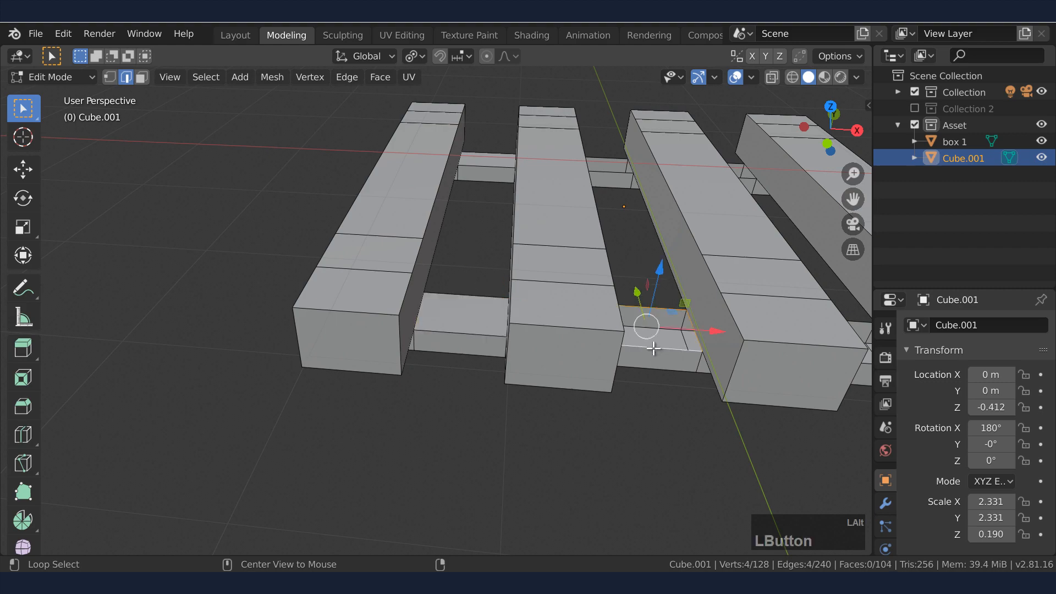
middle_drag(653, 378, 665, 174)
key(f)
scroll(683, 295, down, 2)
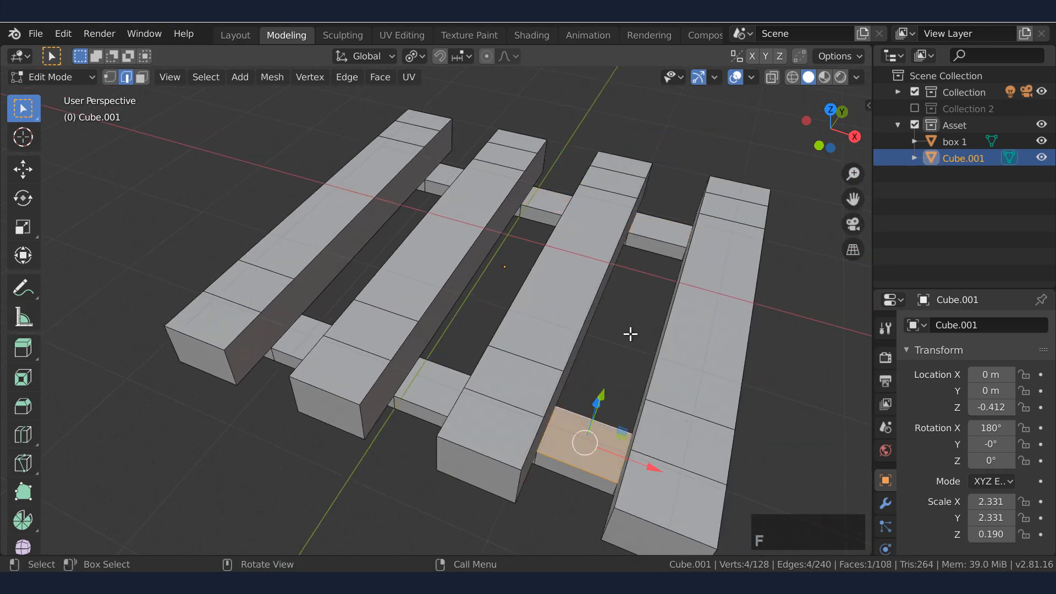
- Scale the pallet down uniformly to a scale of about 1.332, 1.332, 0.108 and move it along X to about 3.146 m
key(Tab)
scroll(550, 338, down, 3)
click(547, 341)
middle_drag(547, 342, 540, 287)
key(s)
click(589, 362)
key(g)
key(x)
click(672, 299)
click(495, 432)
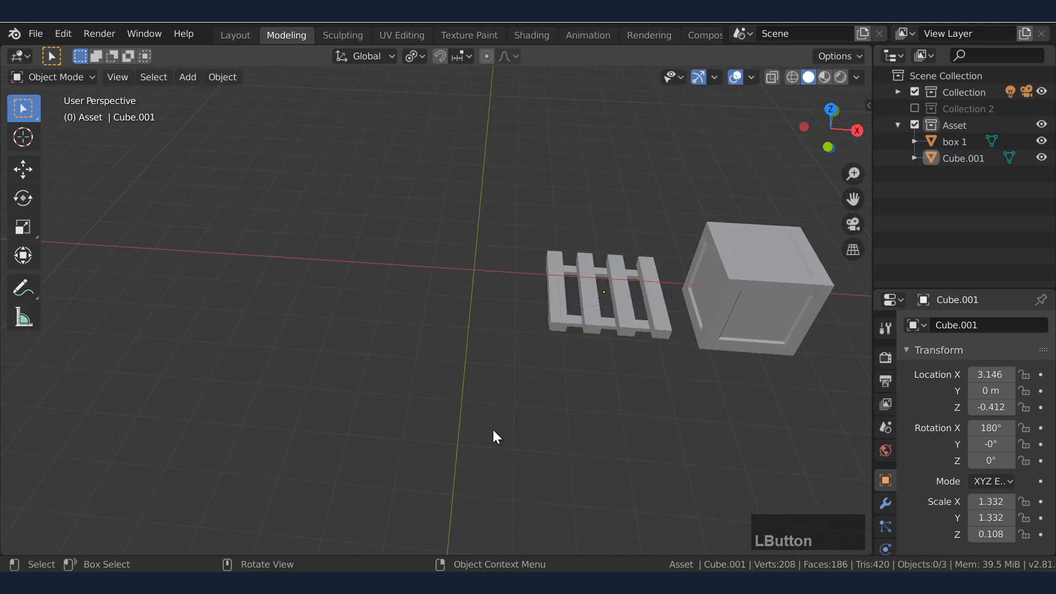
- Move box 1 about 1.93 m farther along X and shift the pallet along X to about 5.011 m
scroll(440, 401, down, 2)
click(703, 337)
key(g)
key(x)
click(590, 325)
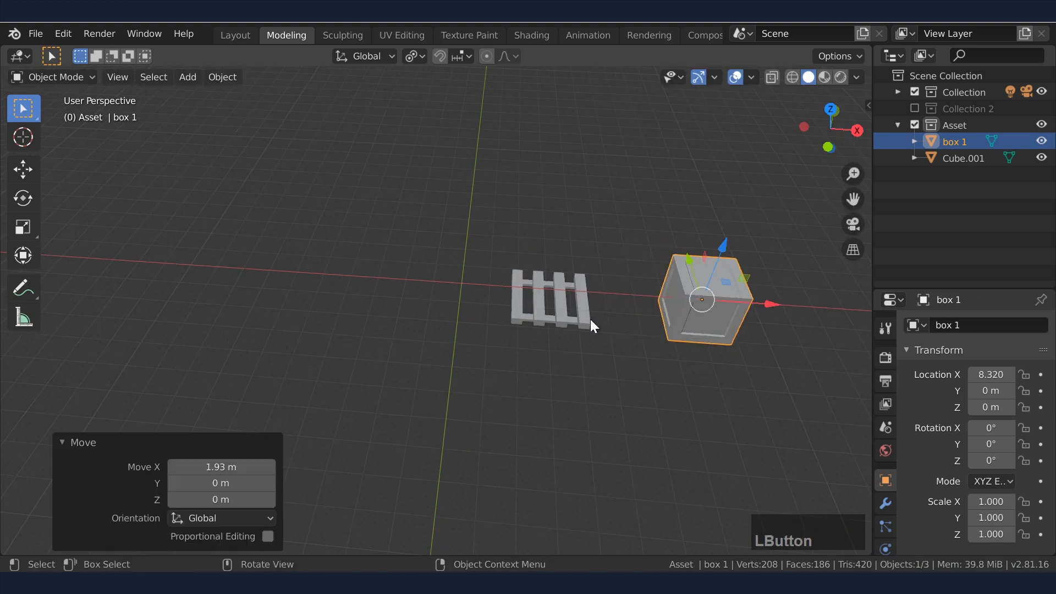
click(586, 320)
drag(636, 304, 691, 307)
click(541, 395)
- Add a 2 m cube at the world origin and stretch it along X by about 1.99
middle_drag(537, 397, 469, 408)
scroll(468, 407, up, 3)
key(shift+a)
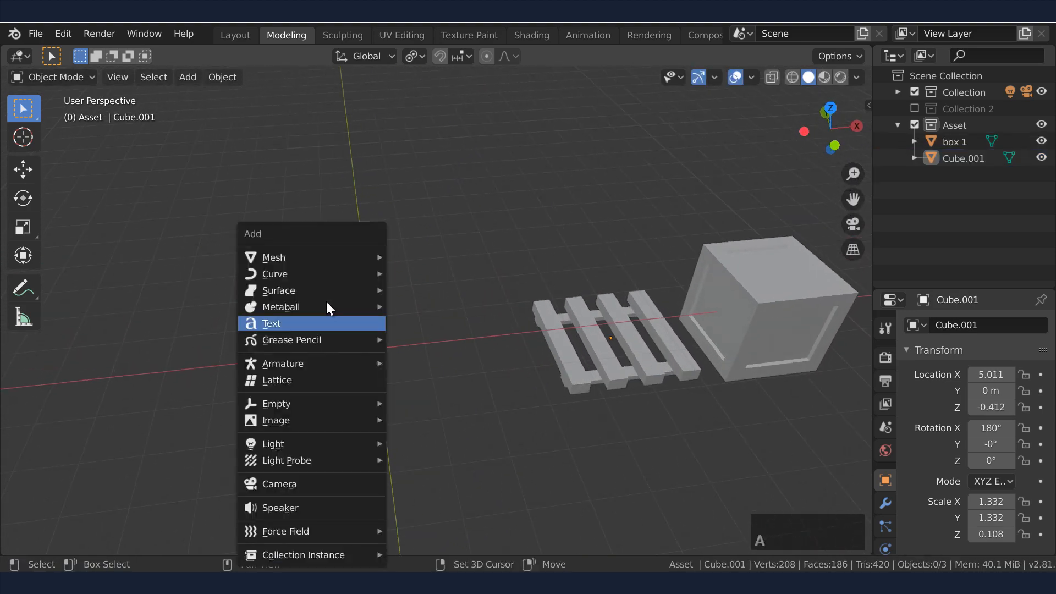
mouse_move(307, 257)
click(421, 274)
scroll(381, 372, down, 2)
scroll(402, 341, up, 4)
key(s)
key(x)
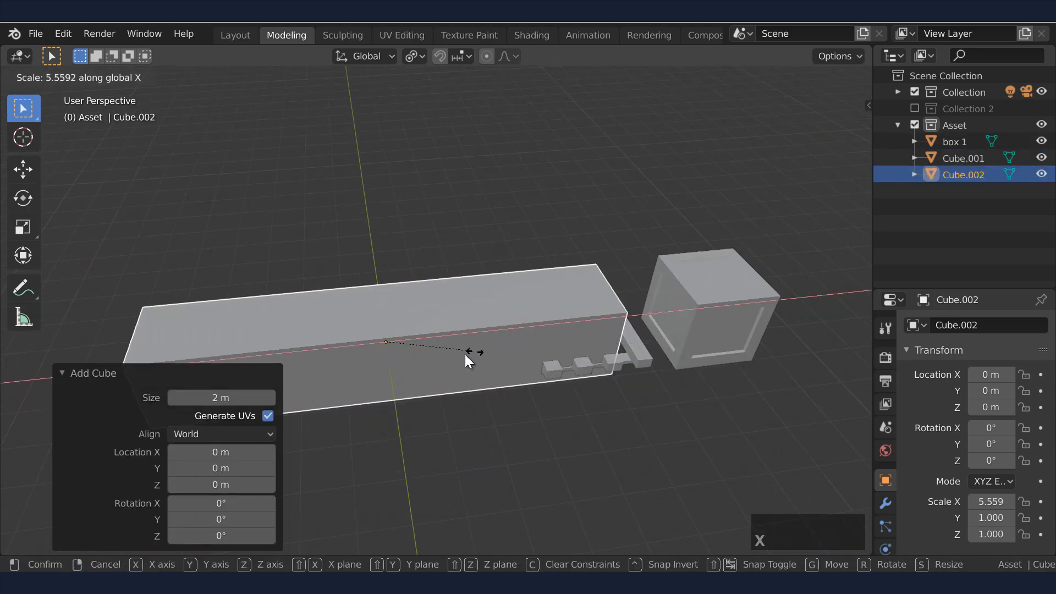
click(419, 358)
- Resize the new cube into a low block with a scale of about X 1.768, Y 1.014 and Z 0.508
key(s)
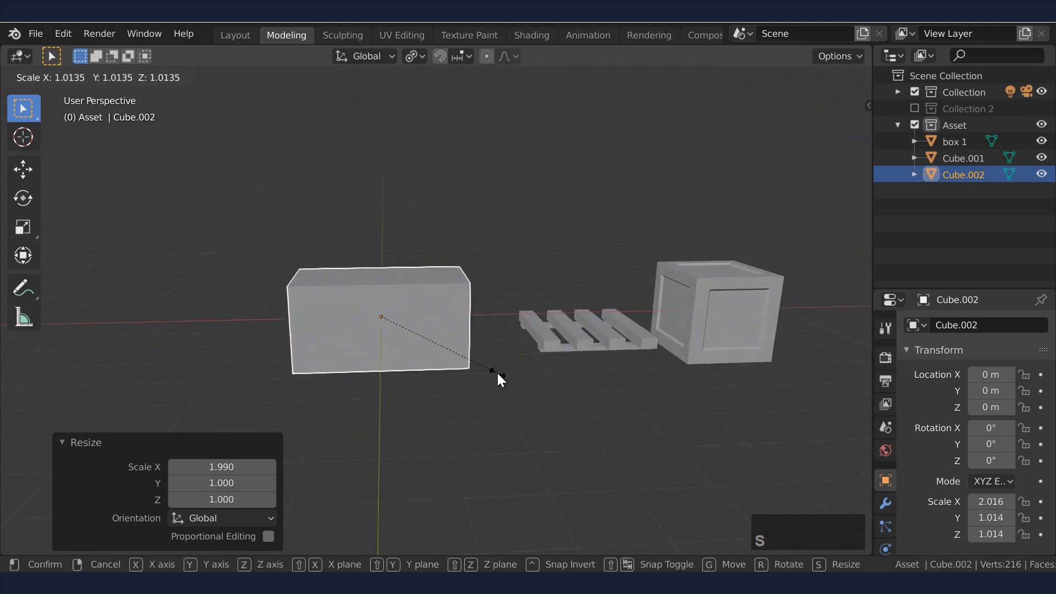
click(498, 373)
key(s)
key(z)
click(440, 346)
middle_drag(440, 346, 490, 419)
scroll(432, 426, up, 2)
key(s)
key(x)
click(394, 408)
- Cut four evenly spaced edge loops across the length of the block in Edit Mode
key(Tab)
key(ctrl+r)
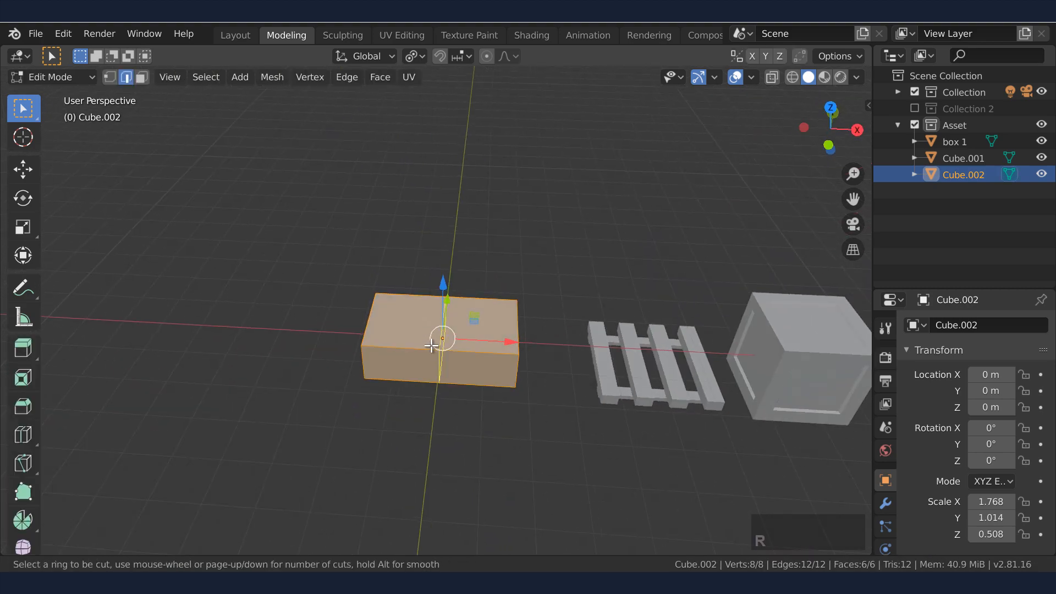
scroll(432, 345, up, 3)
click(431, 344)
middle_drag(429, 344, 489, 426)
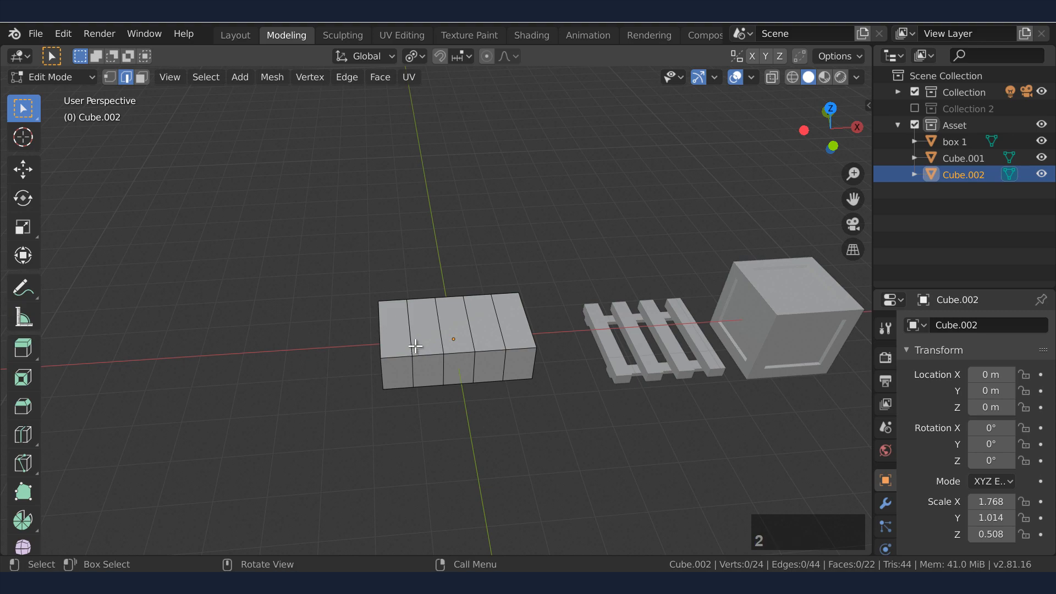
- Move the four crosswise edge loops along X to form one narrow pair near each end of the block
drag(487, 337, 467, 338)
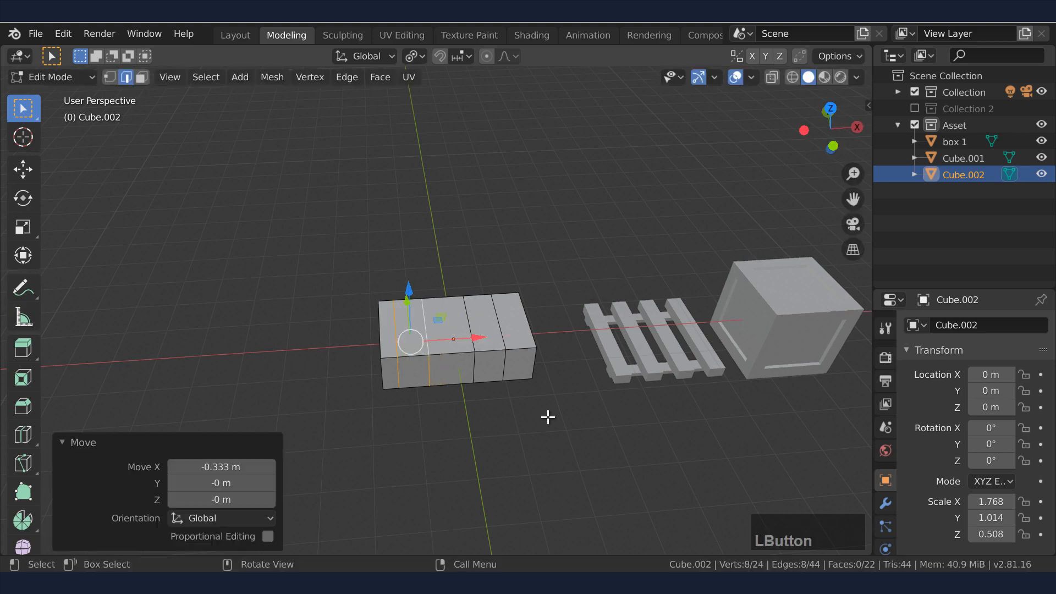
alt+click(472, 306)
drag(543, 336, 553, 336)
alt+click(493, 365)
alt+click(428, 332)
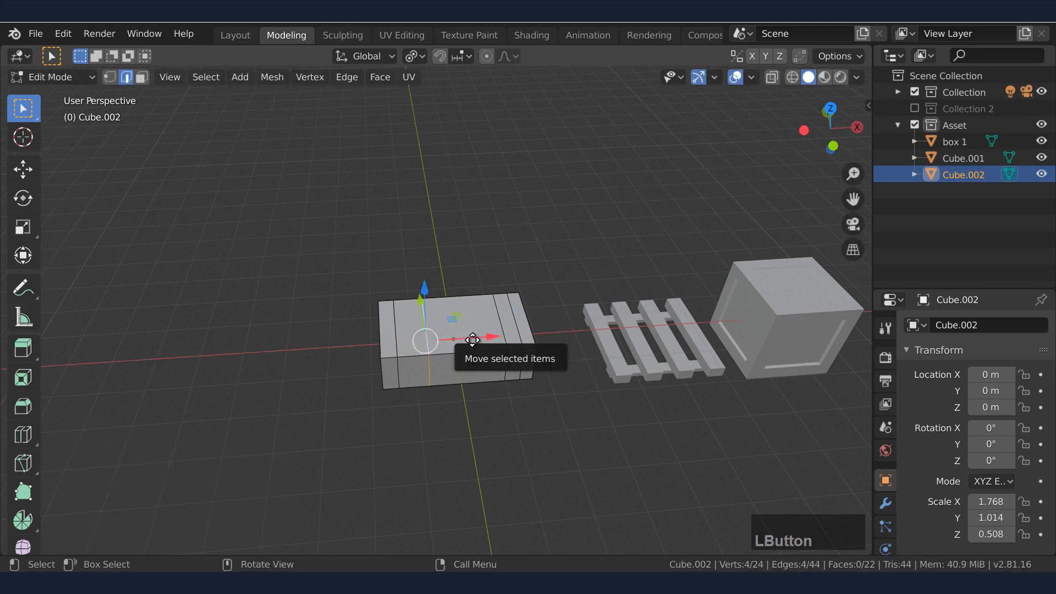
drag(475, 341, 460, 339)
- Cut four evenly spaced lengthwise edge loops through the block
middle_drag(488, 405, 625, 457)
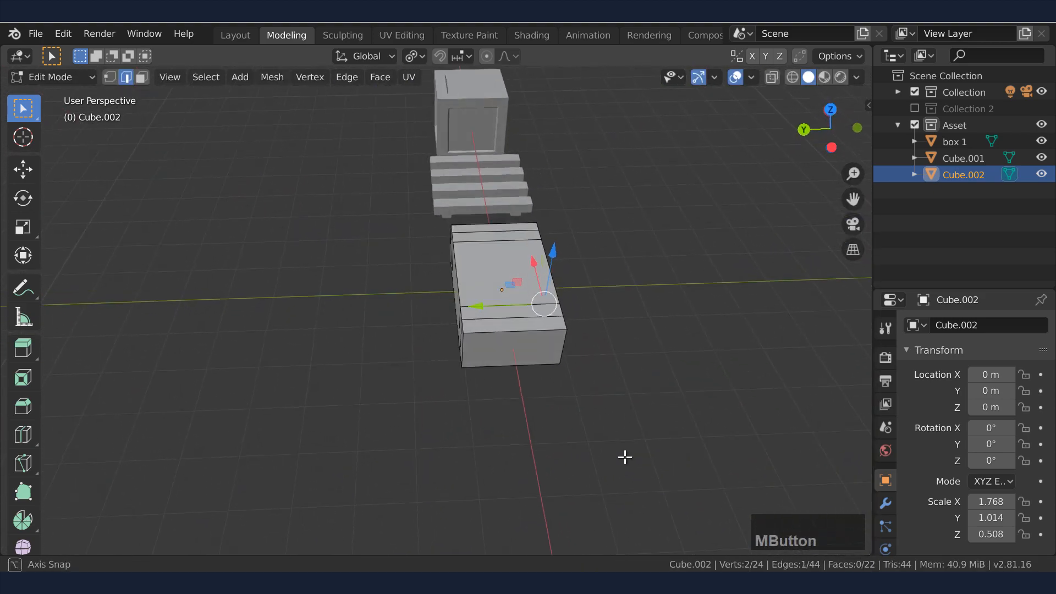
scroll(451, 418, up, 2)
key(ctrl+r)
key(Return)
right_click(637, 413)
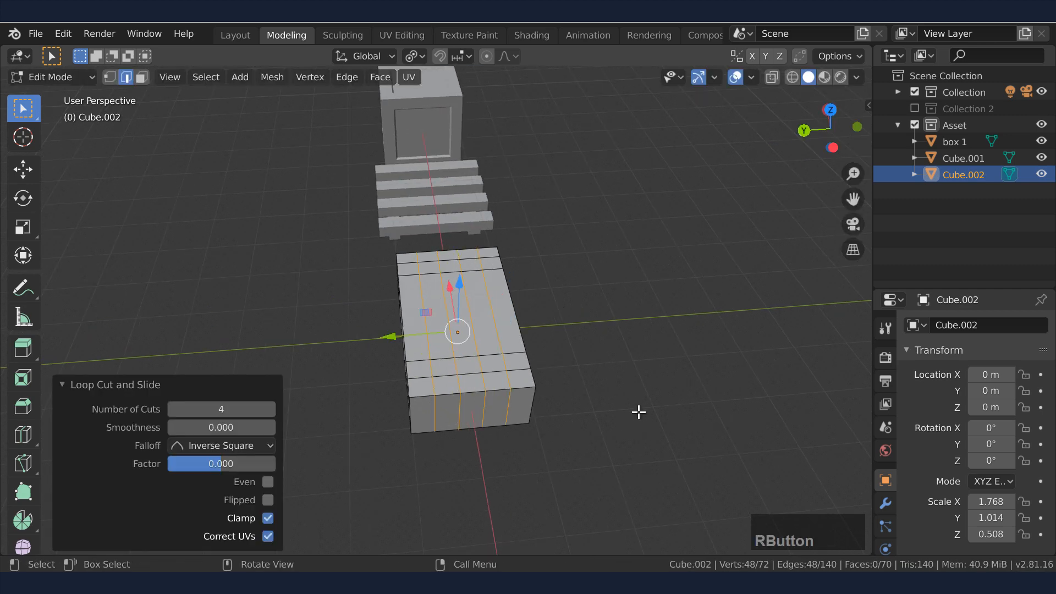
- Move the four lengthwise edge loops along Y to form one pair near each long side of the block
click(431, 323)
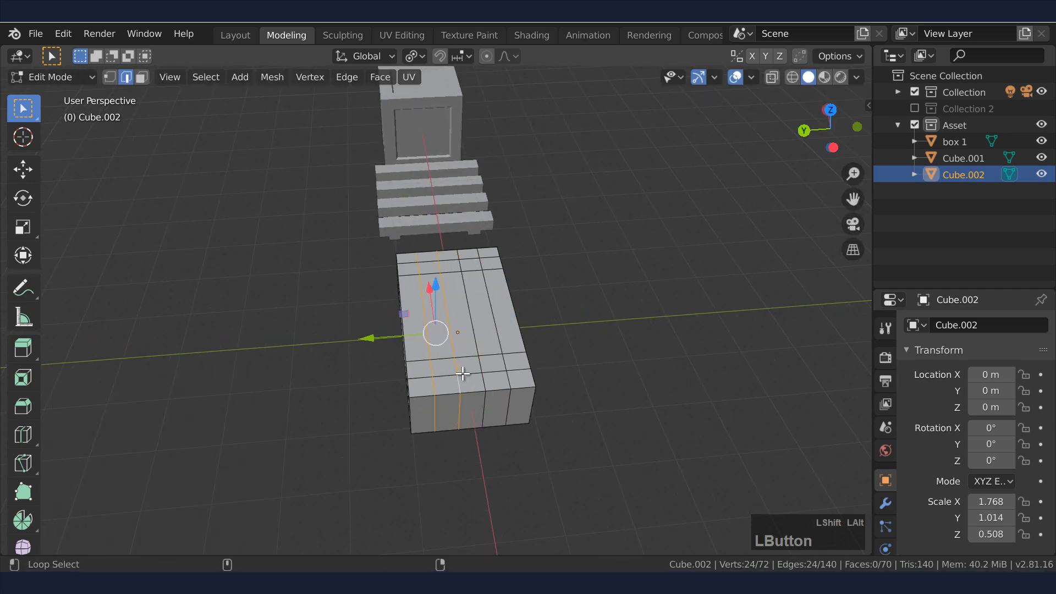
drag(417, 337, 409, 342)
alt+click(491, 381)
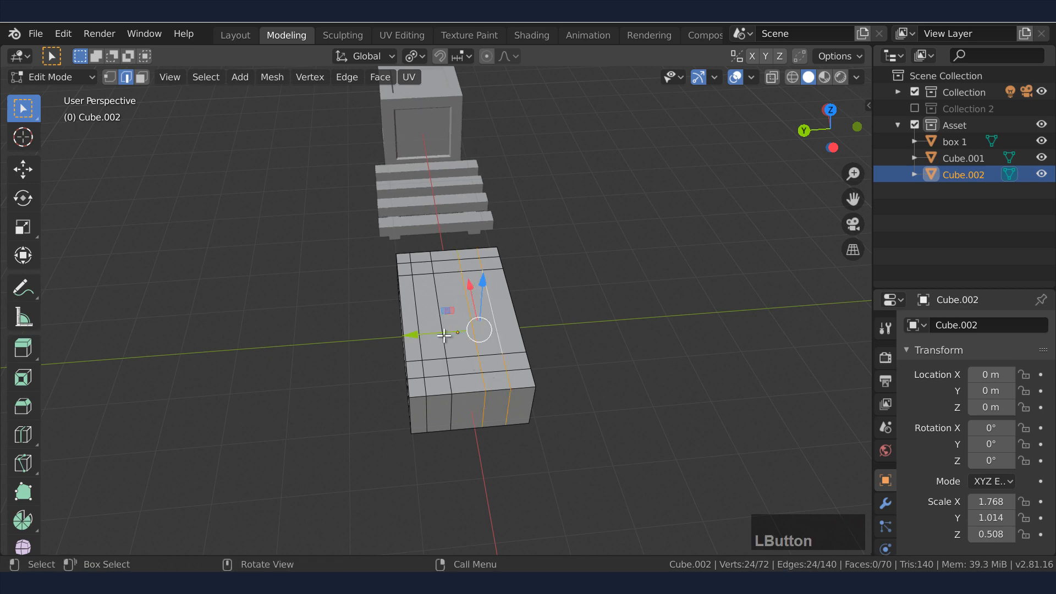
drag(444, 335, 449, 332)
click(593, 385)
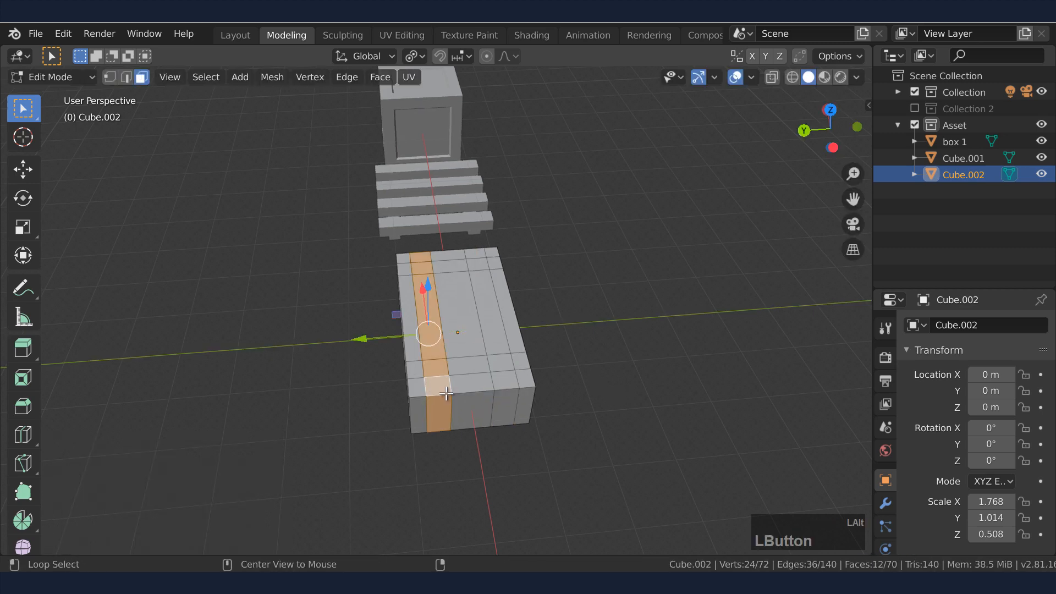
- Try to extrude the crossing lengthwise and crosswise bands and scale them outward, and undo it
middle_drag(523, 368, 496, 368)
alt+shift+click(496, 367)
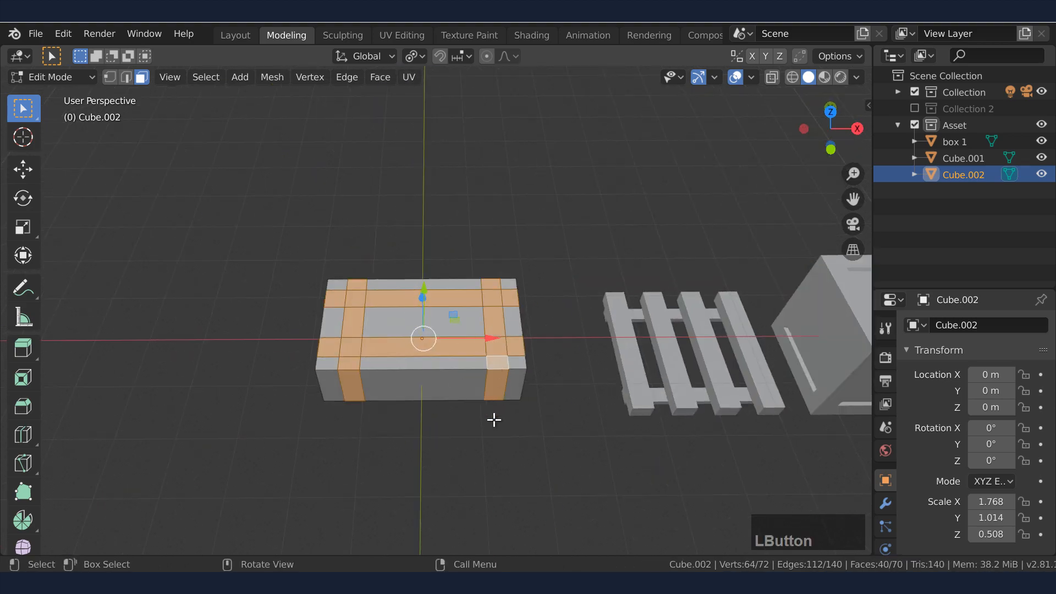
middle_drag(494, 419, 495, 407)
key(e)
key(s)
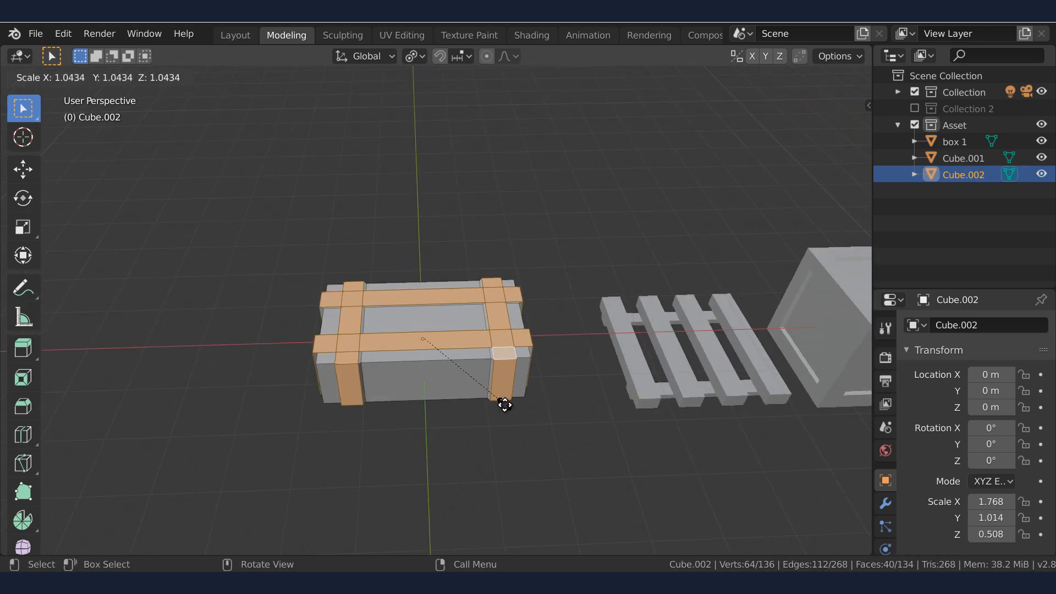
click(527, 370)
key(ctrl+z)
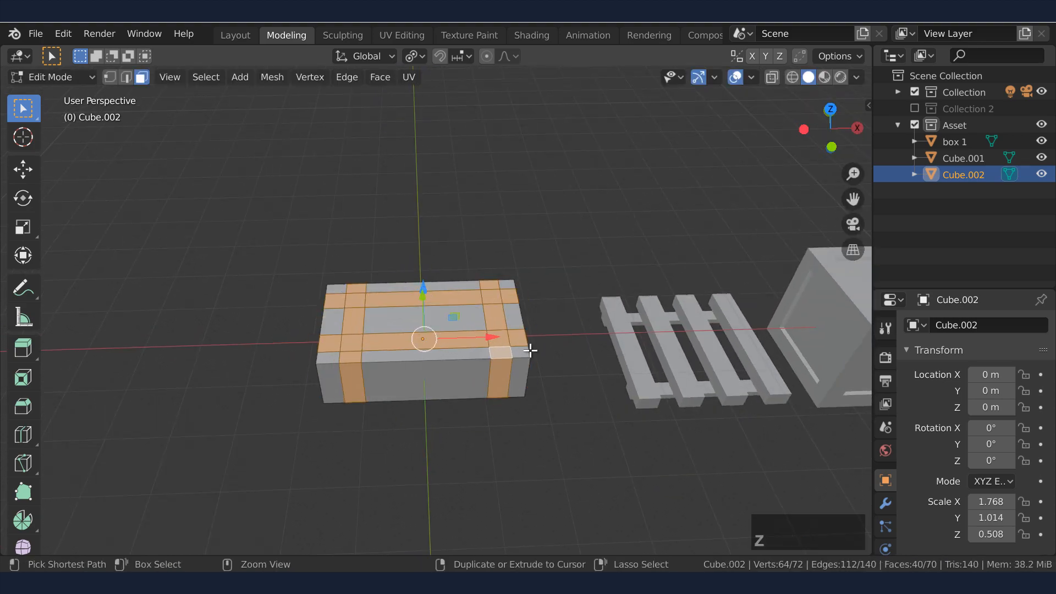
- Save the file and extrude the four crossing bands outward, scaled to about 1.05
mouse_move(530, 351)
middle_down()
mouse_move(526, 271)
mouse_move(519, 349)
mouse_move(530, 372)
middle_up()
key(ctrl+s)
key(e)
key(s)
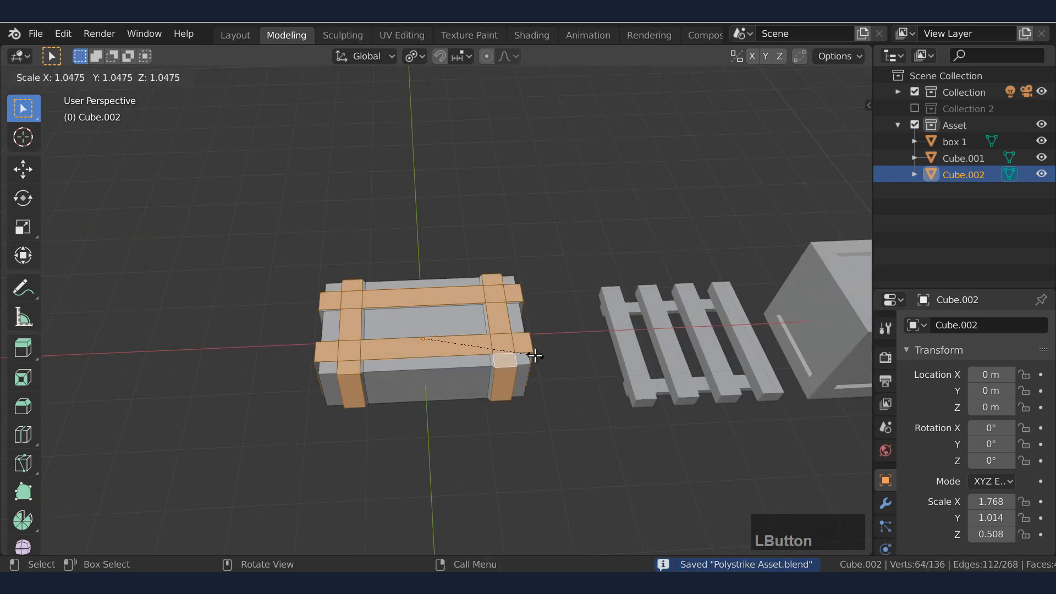
click(535, 356)
key(Tab)
key(Tab)
- Undo the raised crossing bands and the lengthwise edge loops on the block
click(562, 423)
scroll(561, 421, down, 2)
scroll(561, 421, up, 2)
click(419, 342)
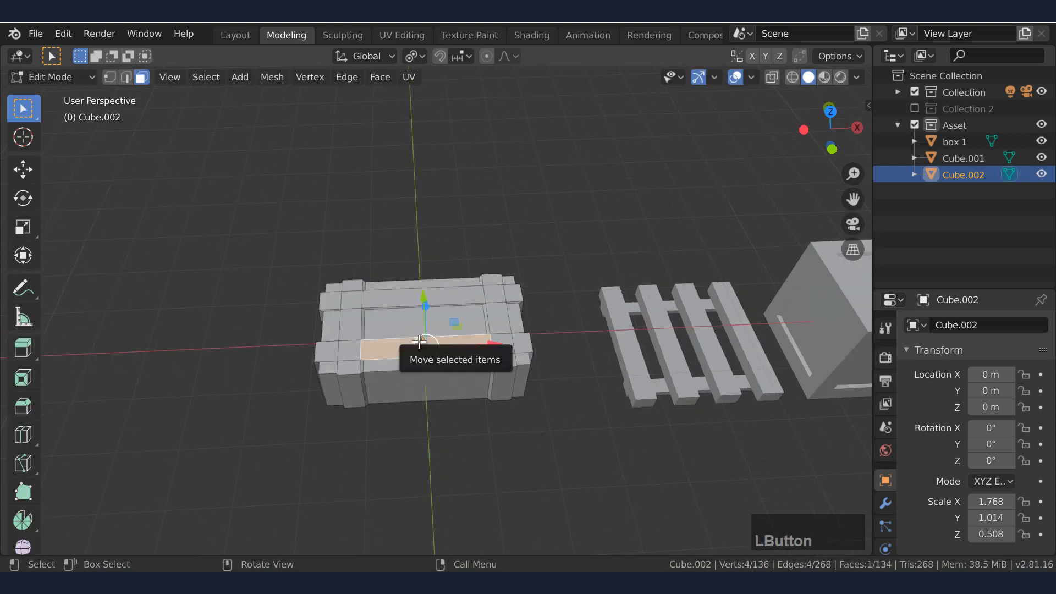
middle_drag(447, 411, 417, 384)
key(Tab)
key(ctrl+z)
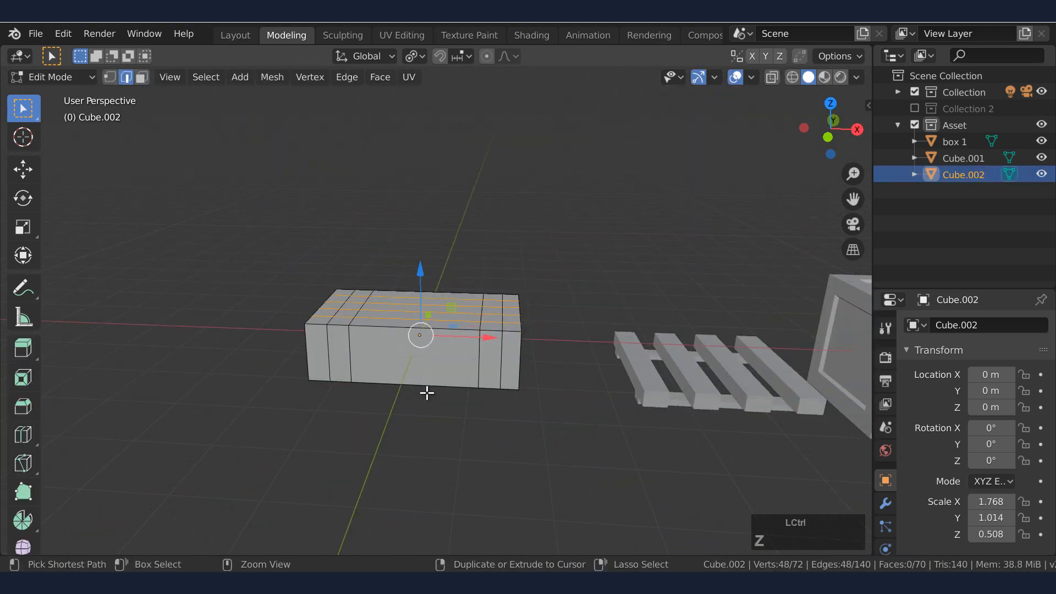
- Select the two crosswise bands all around the block and extrude them outward, scaled to about 1.10, saving the file along the way
middle_drag(438, 402, 353, 313)
key(3)
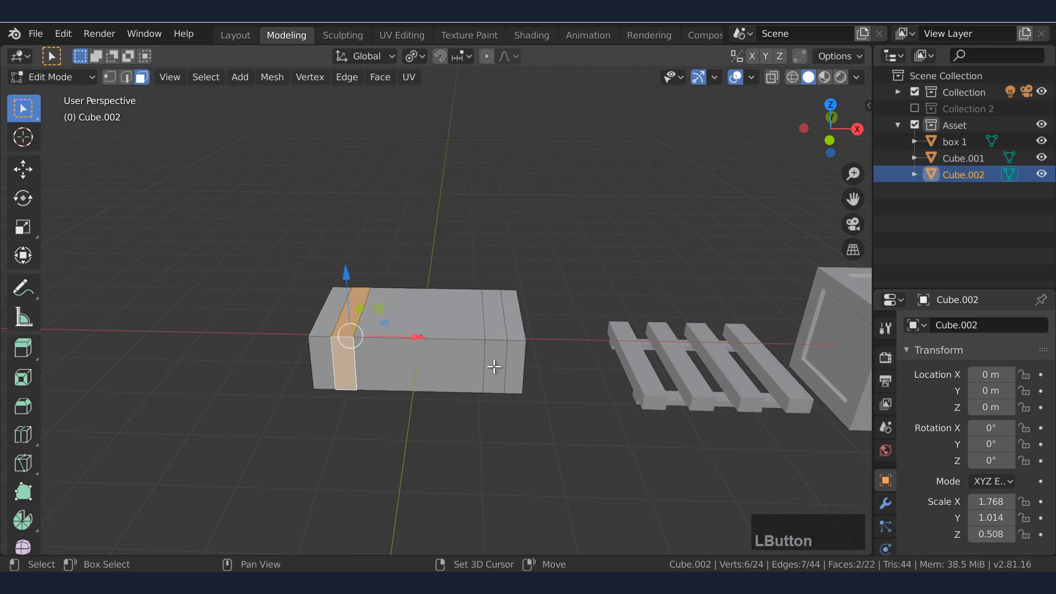
shift+click(492, 328)
shift+click(346, 360)
middle_drag(443, 376, 434, 266)
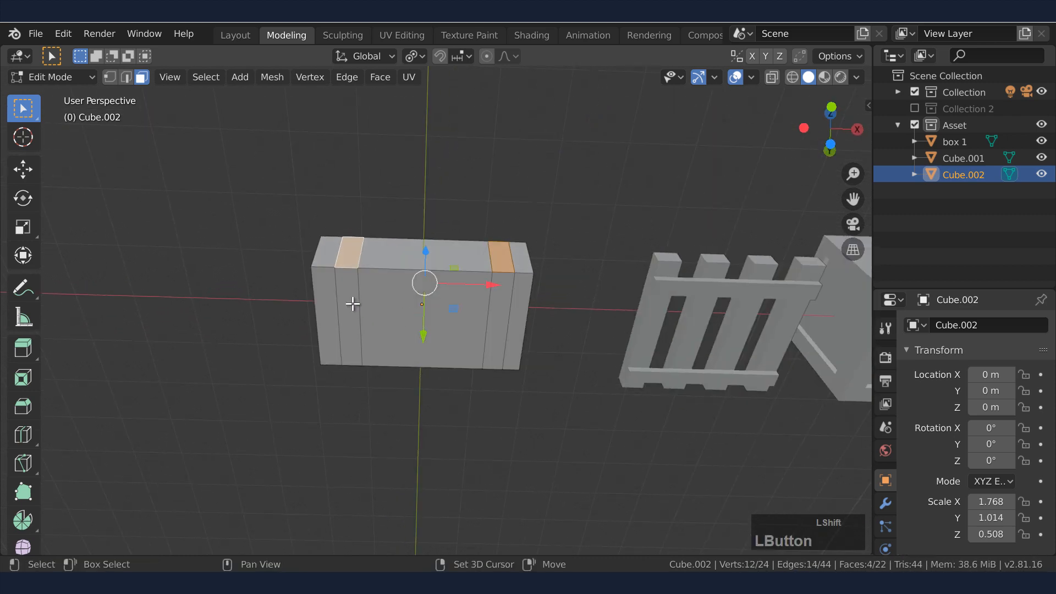
middle_drag(496, 388, 373, 324)
middle_drag(495, 273, 471, 441)
key(e)
click(492, 445)
key(ctrl+s)
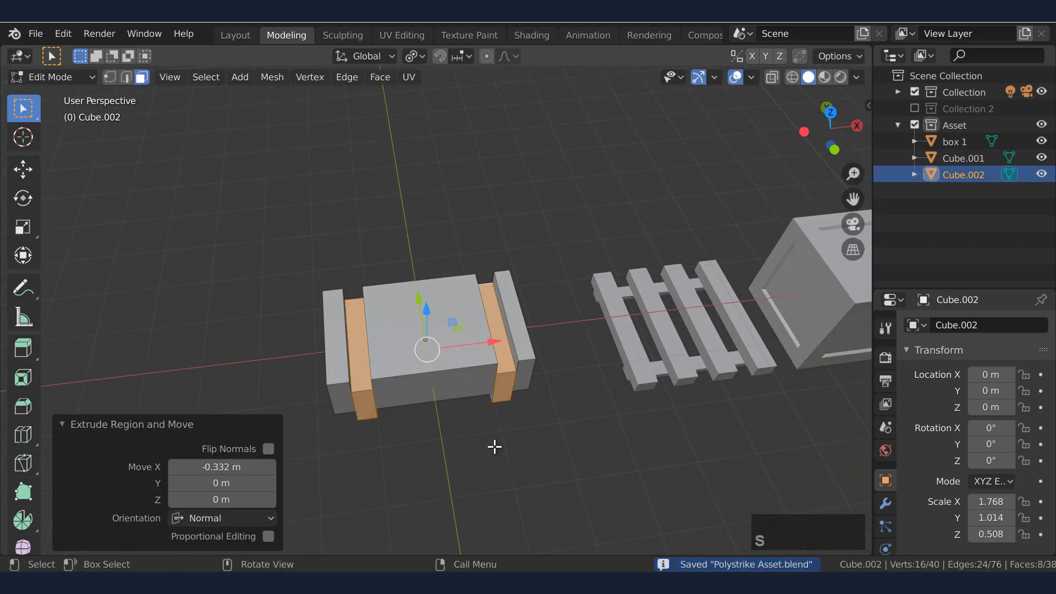
key(ctrl+z)
key(s)
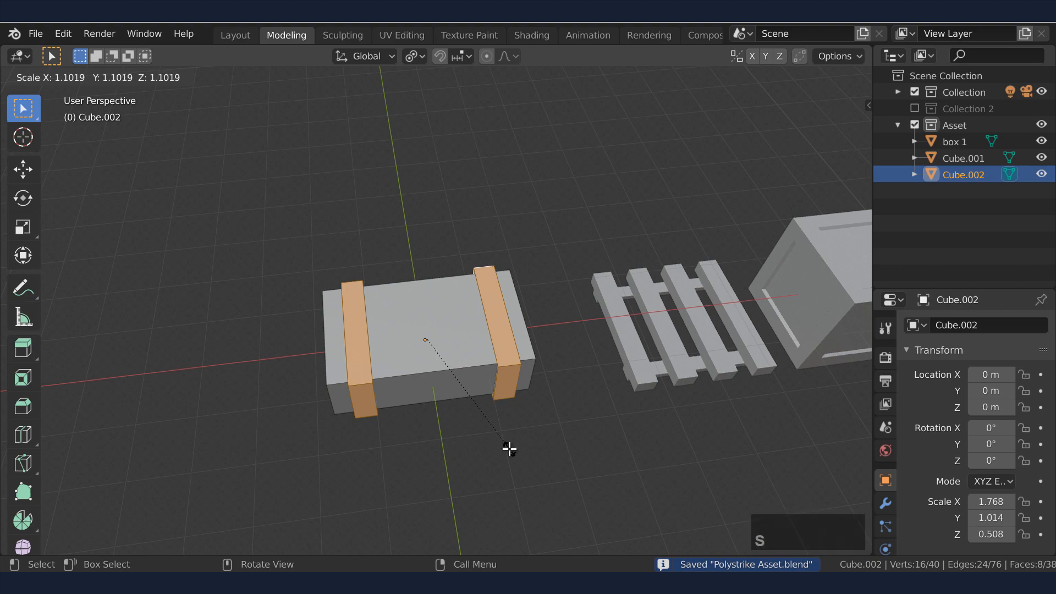
click(509, 449)
click(505, 448)
- Try to extrude the end face of the block outward, and undo the extrusion
middle_drag(495, 447, 582, 476)
middle_drag(502, 385, 270, 393)
shift+click(407, 382)
middle_drag(410, 381, 355, 420)
click(413, 401)
key(e)
click(486, 419)
key(ctrl+z)
- Extrude both end faces of the block in place and scale them slightly inward
shift+click(487, 374)
key(e)
key(s)
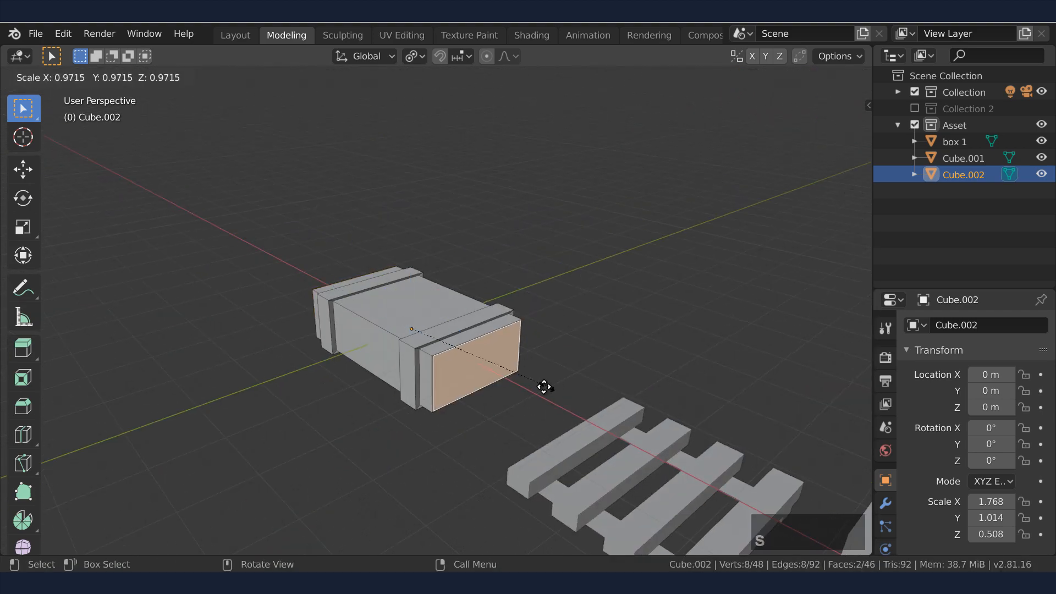
click(535, 392)
click(494, 426)
- Extrude each of the two inner end faces outward, one by about 0.074 m and the other by about 0.065 m
click(488, 373)
middle_drag(493, 415, 515, 454)
key(e)
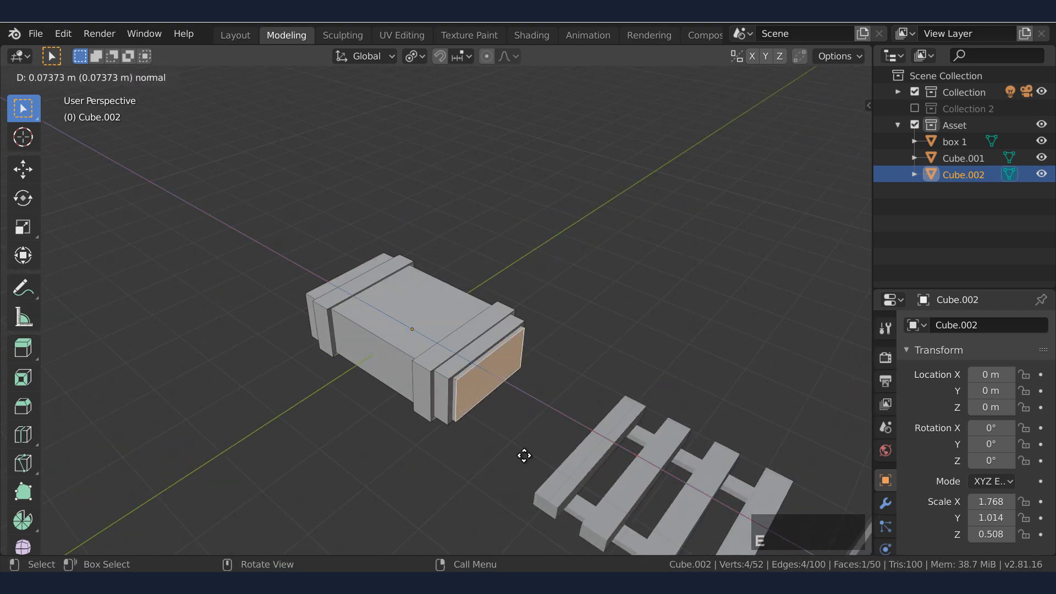
click(524, 455)
middle_drag(286, 421, 403, 394)
click(426, 400)
key(e)
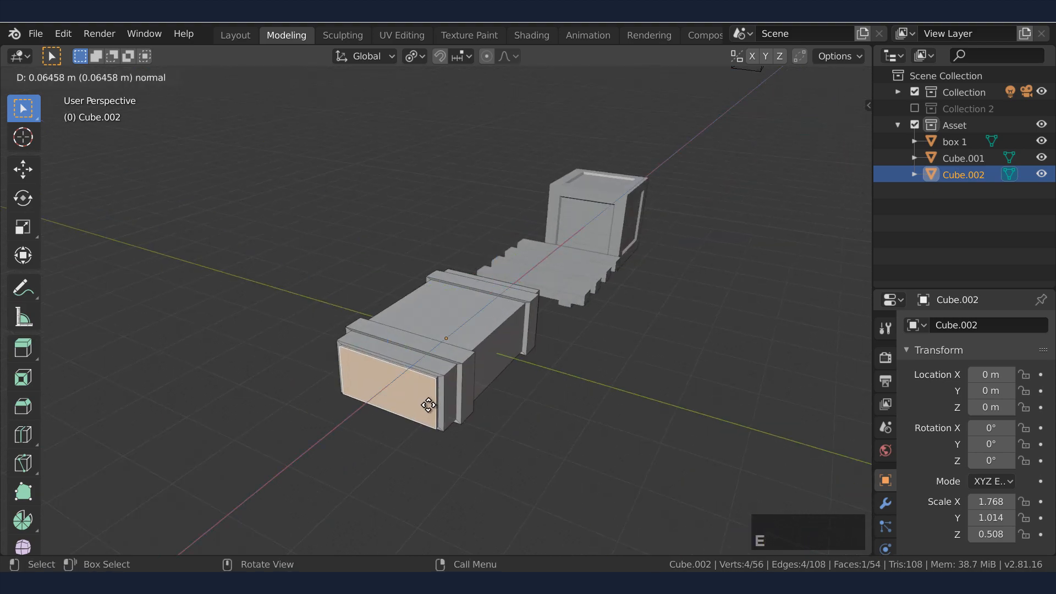
click(523, 441)
- Try to extrude and scale the long side face between the two raised bands
middle_drag(523, 441, 461, 362)
key(alt+a)
click(461, 362)
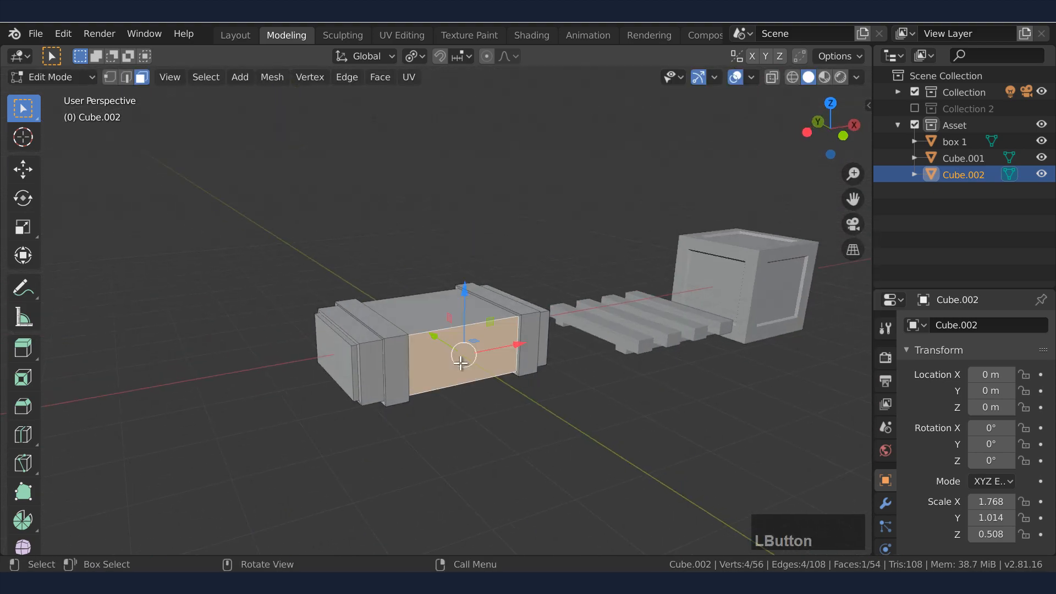
mouse_move(454, 401)
middle_down()
mouse_move(352, 396)
mouse_move(335, 429)
mouse_move(365, 342)
mouse_move(443, 385)
middle_up()
key(e)
key(s)
click(521, 345)
middle_drag(521, 344, 551, 376)
- Return to Object Mode and scale the banded crate to about 0.79 along Z
click(560, 214)
key(Tab)
click(560, 215)
mouse_move(478, 341)
middle_down()
mouse_move(542, 384)
mouse_move(440, 391)
mouse_move(460, 349)
middle_up()
click(431, 352)
scroll(435, 363, down, 2)
key(s)
key(z)
click(514, 348)
- Scale the banded crate down to scale values of X 1.206, Y 0.746 and Z 0.296
key(s)
key(x)
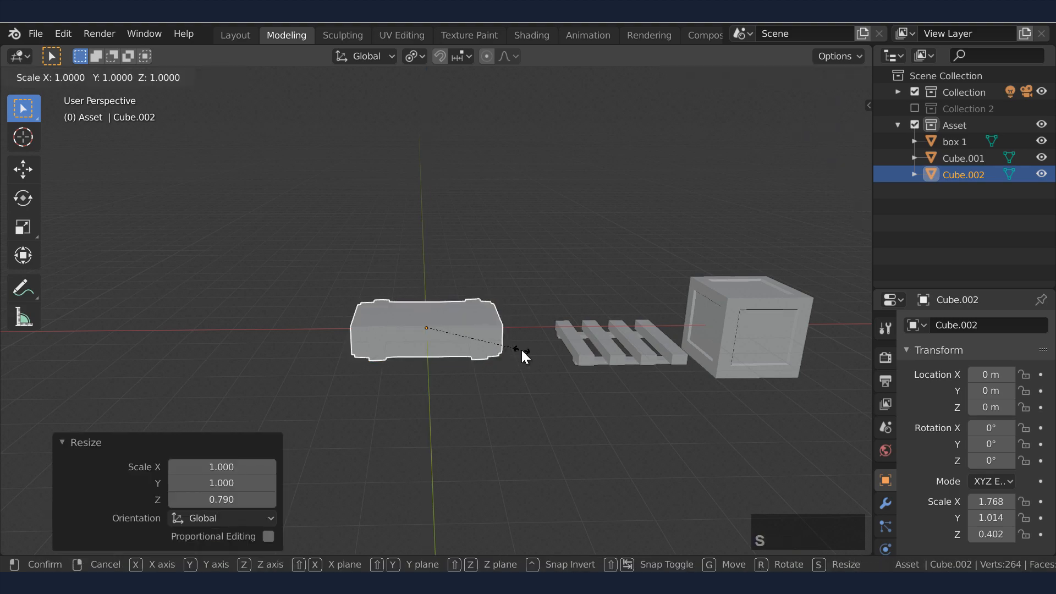
click(522, 377)
key(s)
click(523, 382)
middle_drag(523, 382, 507, 414)
- Move the banded crate along X to 1.792 m, beside the pallet, and save the file
drag(488, 325, 527, 425)
click(527, 424)
scroll(549, 284, down, 2)
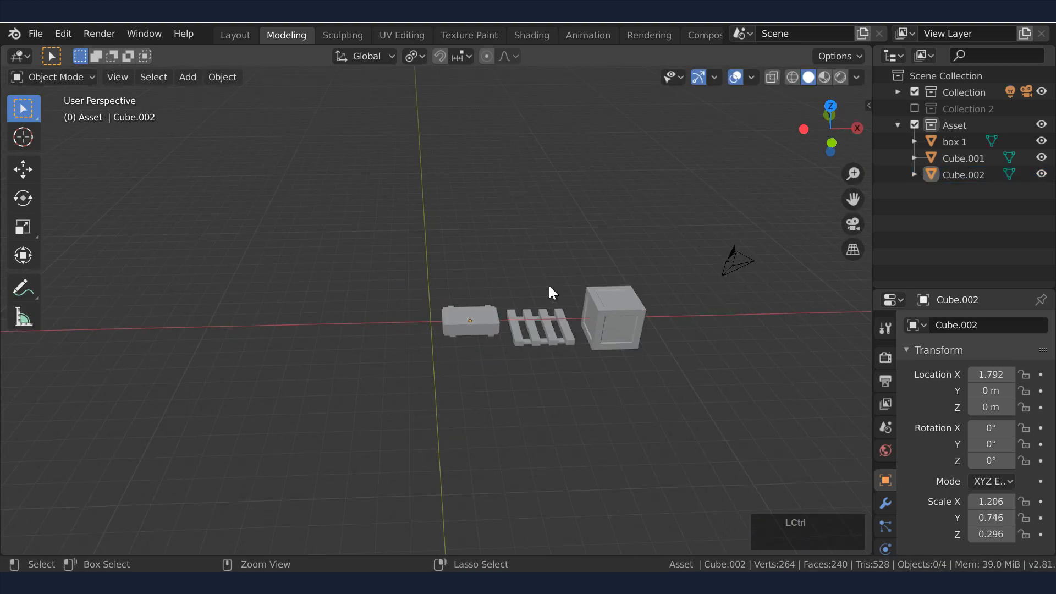
key(ctrl+s)
- In the Shading workspace, connect a CSGO Color 2.png image texture with Closest interpolation to the framed box material's base color
click(556, 38)
click(553, 214)
mouse_move(482, 252)
middle_down()
mouse_move(573, 317)
mouse_move(530, 298)
middle_up()
middle_drag(490, 385, 545, 418)
click(363, 347)
mouse_move(408, 434)
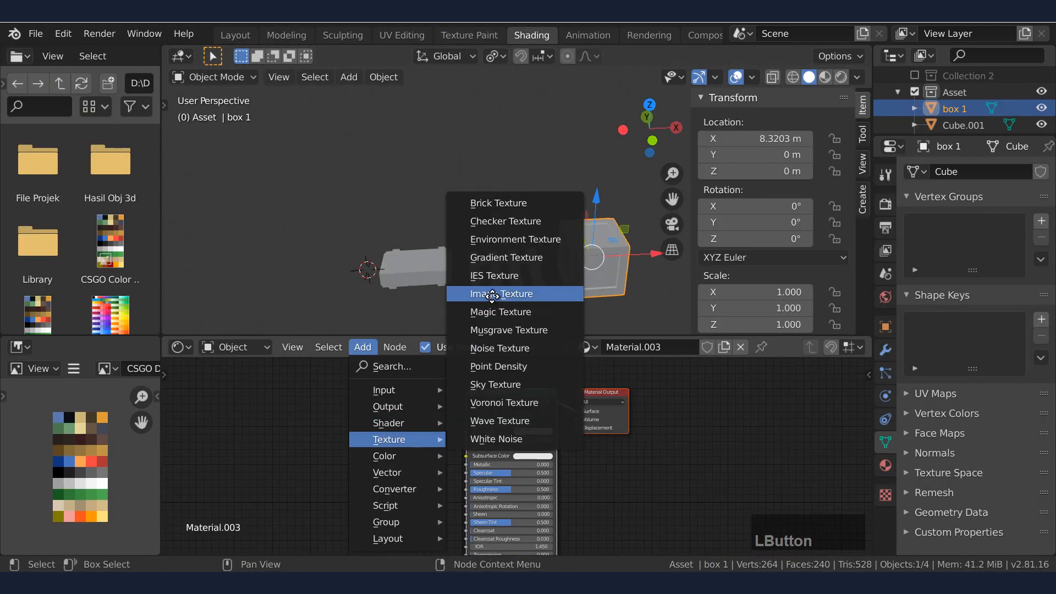
click(490, 290)
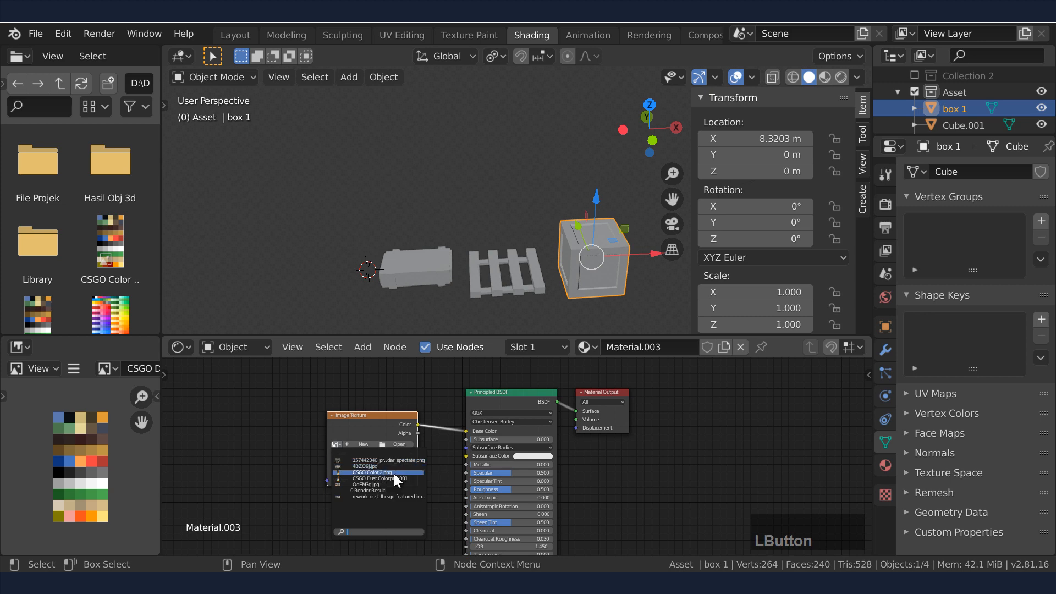
scroll(370, 473, up, 2)
- Give the pallet a new material with CSGO Color 2.png as its base color image texture, using Closest interpolation
click(498, 286)
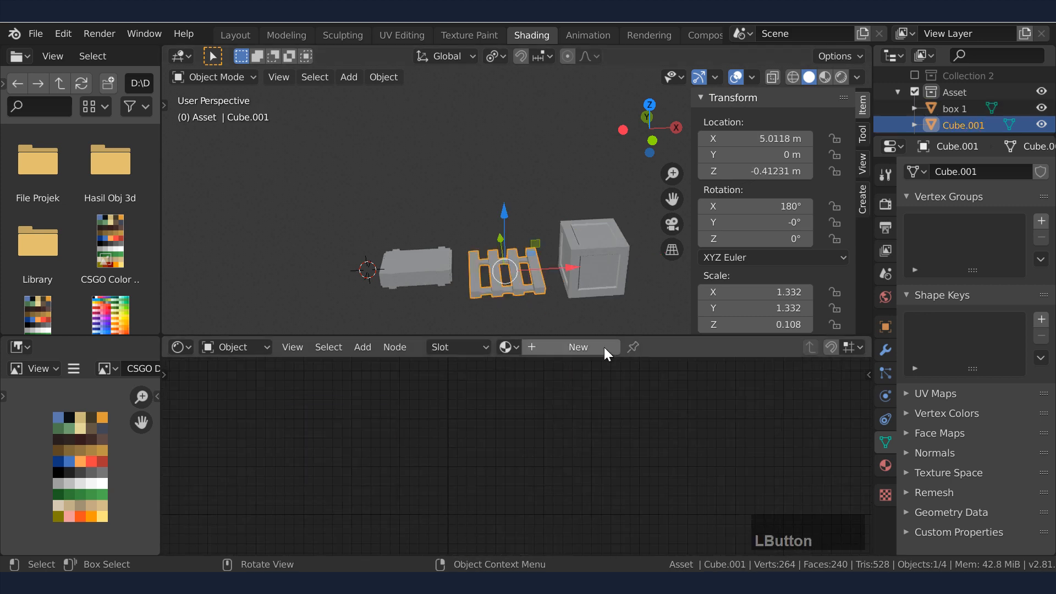
click(604, 347)
click(362, 347)
mouse_move(411, 439)
click(501, 294)
click(404, 428)
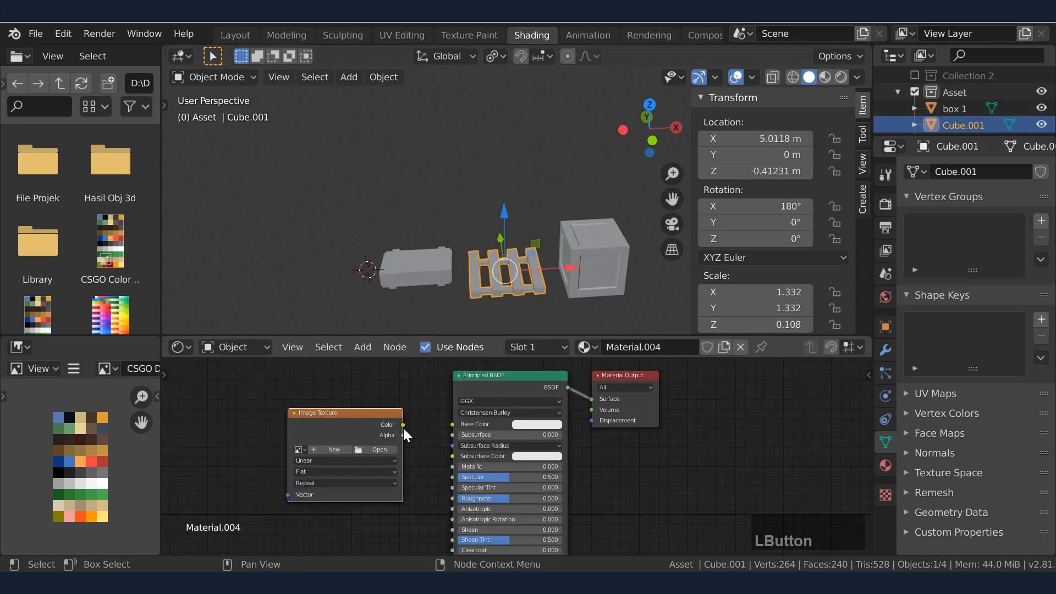
click(301, 450)
click(356, 483)
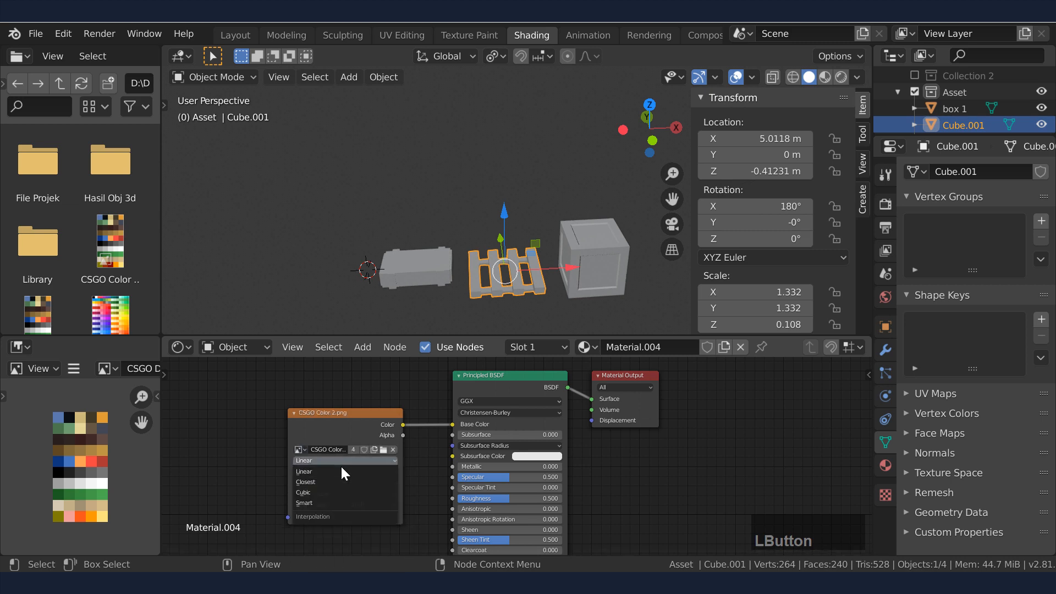
- Give the banded crate a new material with CSGO Color 2.png as its base color image texture, using Closest interpolation
click(428, 280)
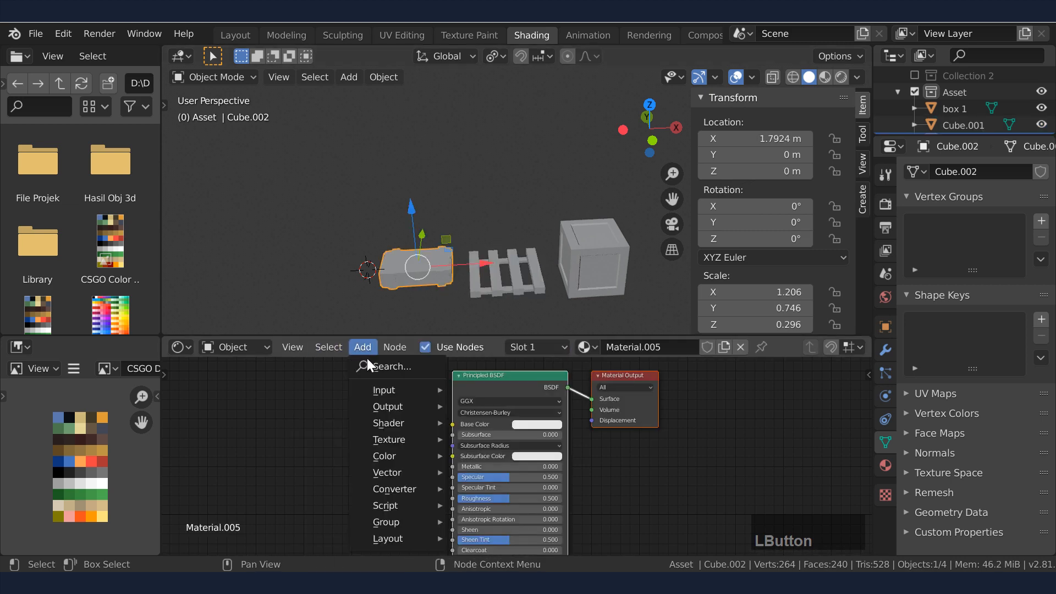
mouse_move(413, 388)
mouse_move(413, 439)
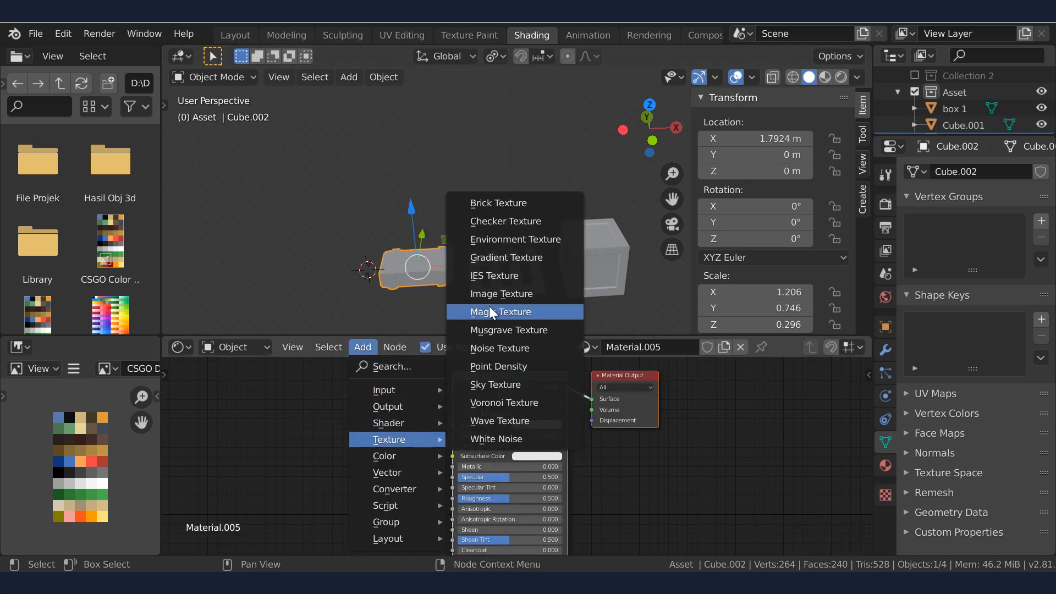
click(490, 305)
click(424, 416)
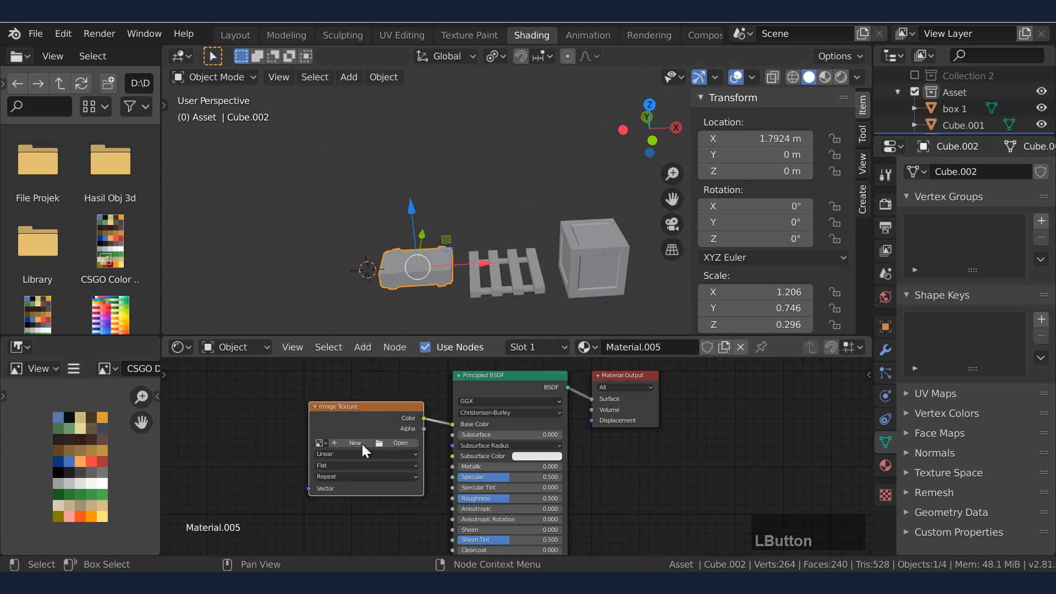
click(319, 443)
click(358, 478)
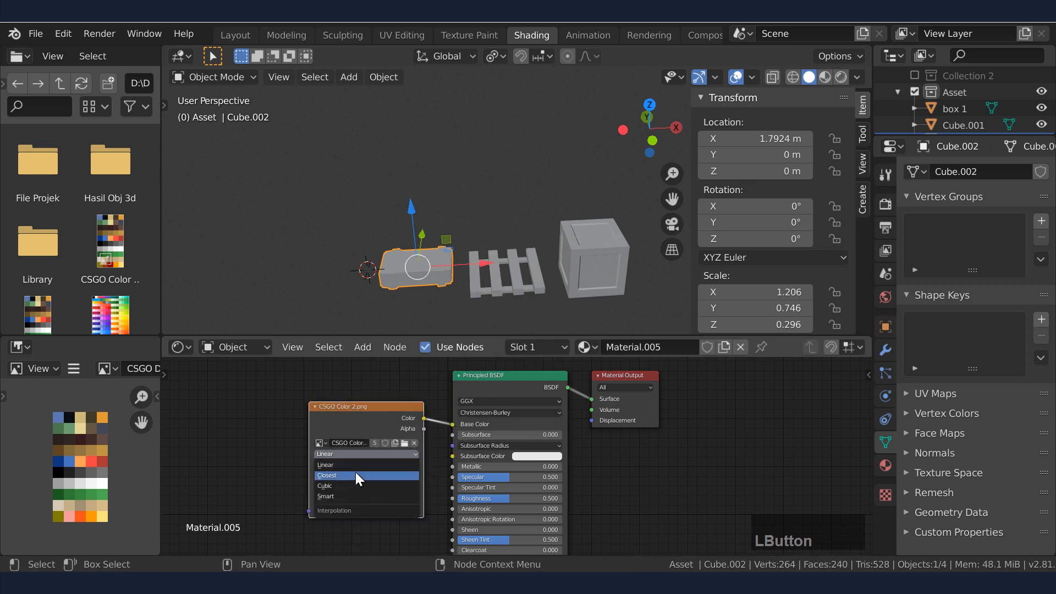
click(356, 475)
- Show the viewport in material preview shading and raise the strength of its environment lighting
click(478, 281)
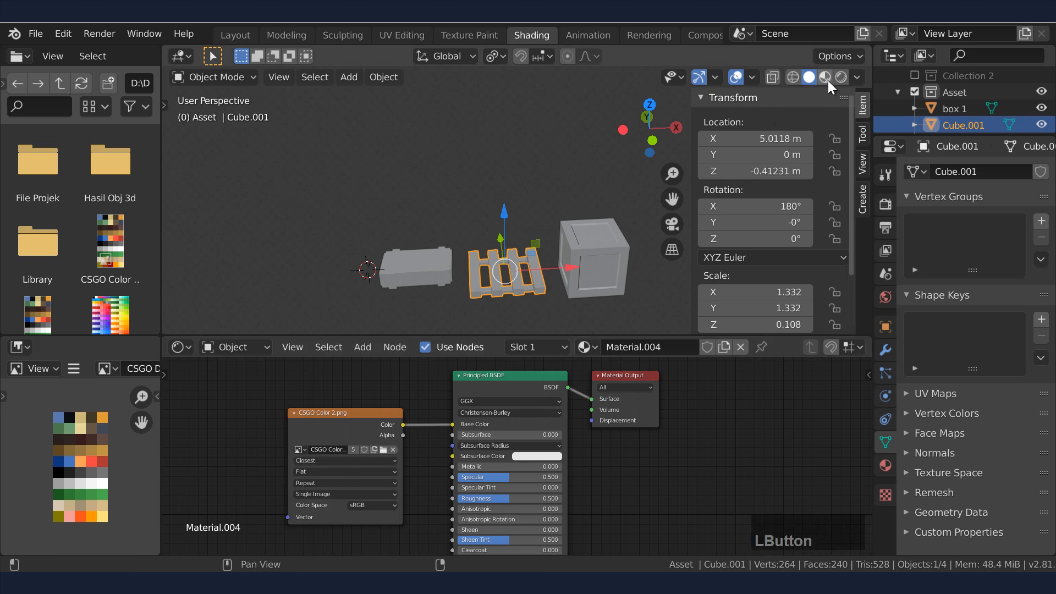
click(510, 147)
click(857, 77)
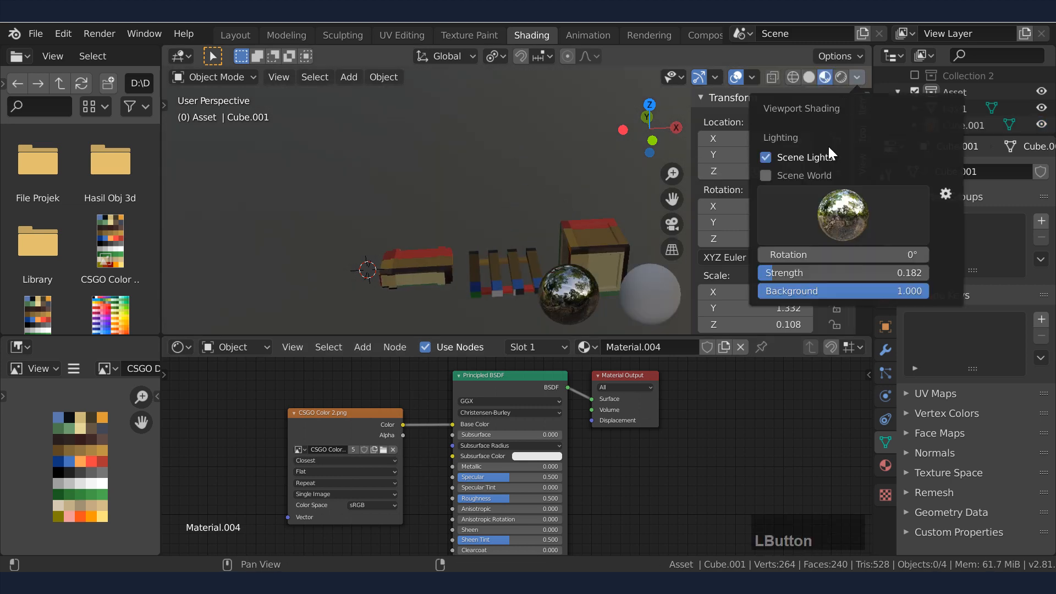
mouse_move(803, 272)
mouse_down()
mouse_move(837, 276)
mouse_move(803, 273)
mouse_up()
scroll(523, 225, down, 3)
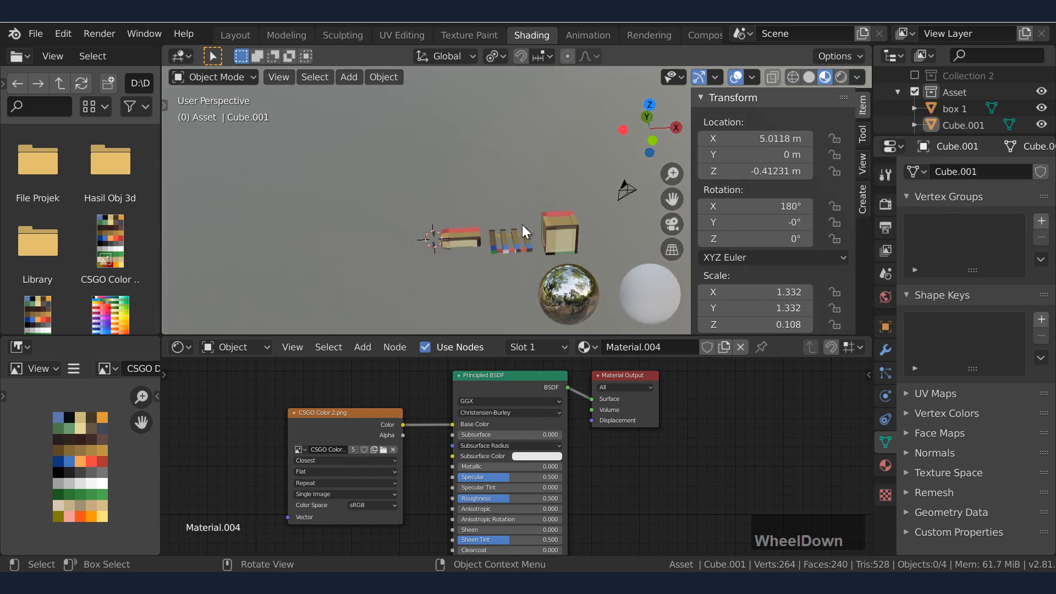
middle_drag(523, 225, 555, 267)
- Put the framed box into Edit Mode in the UV Editing workspace and widen the UV editor
click(413, 36)
scroll(491, 251, down, 5)
key(Tab)
click(602, 341)
scroll(602, 342, up, 6)
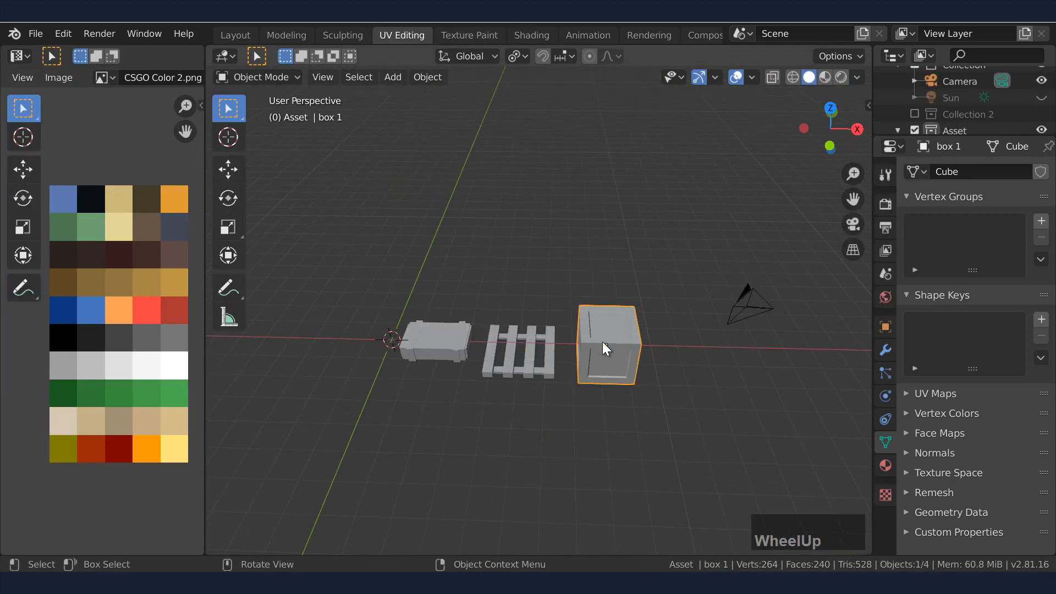
middle_drag(603, 342, 619, 323)
key(Tab)
scroll(619, 323, down, 3)
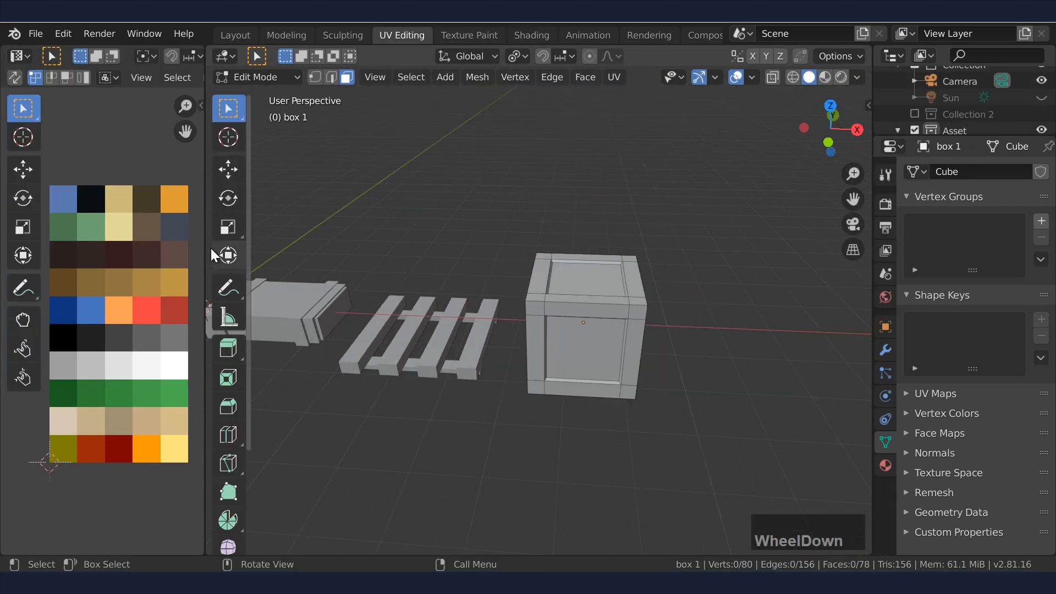
drag(206, 259, 286, 258)
scroll(629, 382, up, 3)
scroll(644, 382, down, 4)
- Shrink all of the framed box's UVs and place them on the fourth swatch of the golden-brown row
key(a)
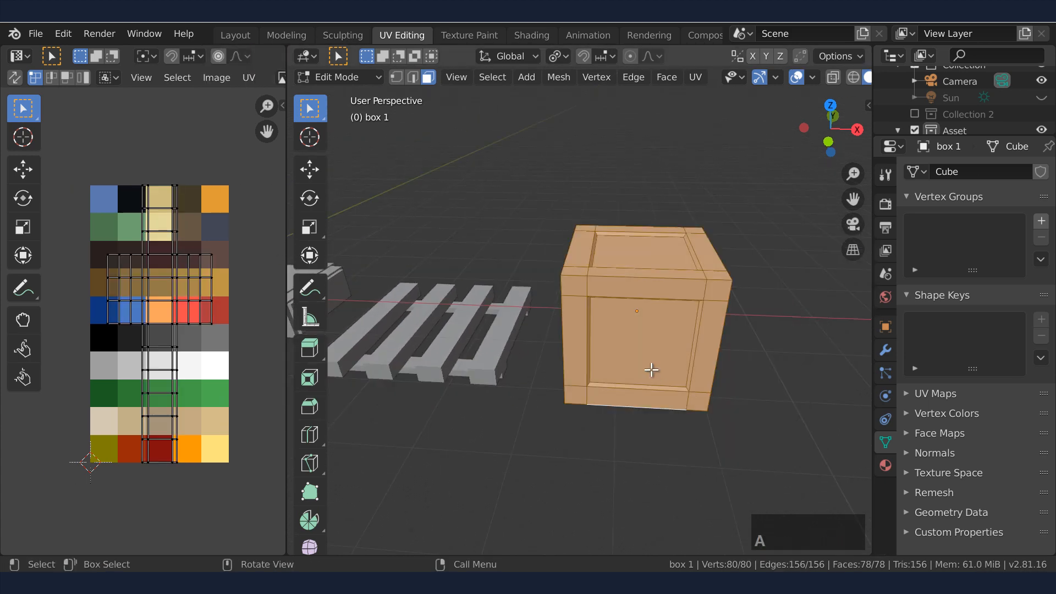
key(s)
click(176, 325)
key(g)
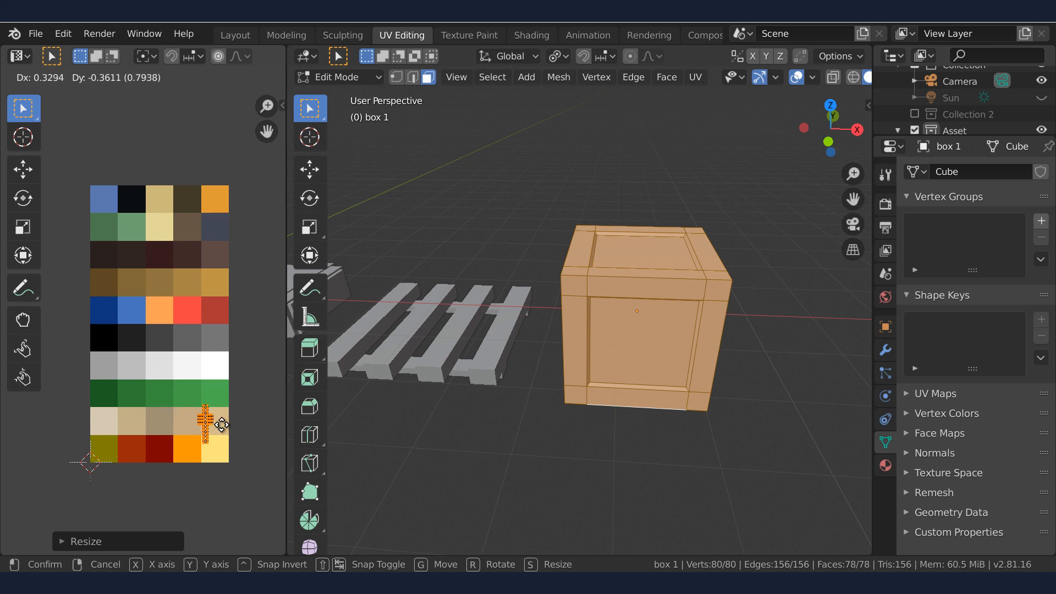
click(230, 439)
key(g)
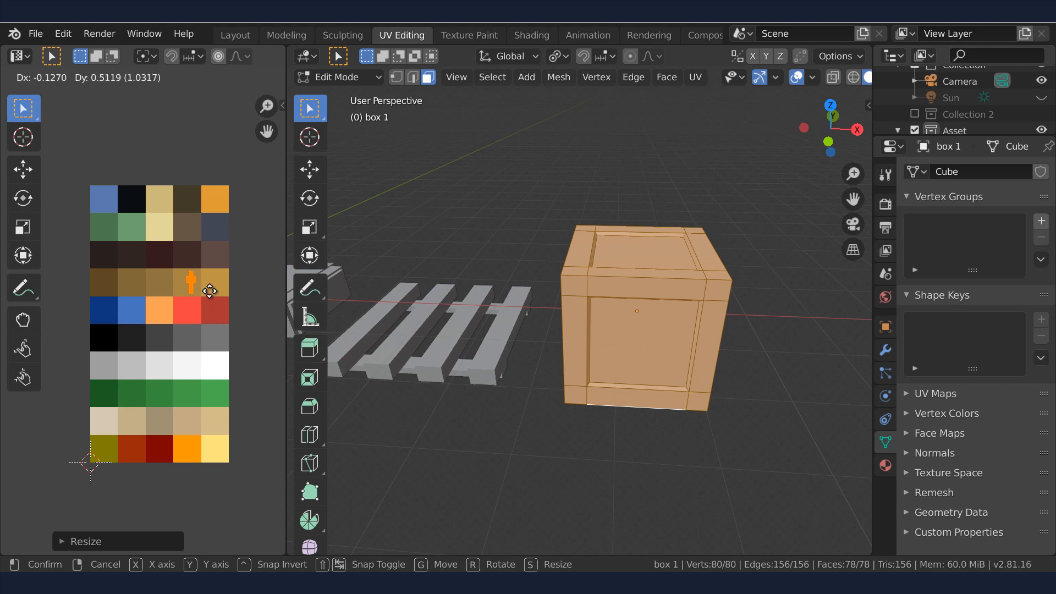
click(221, 301)
- Move the UVs of the framed box's recessed panel faces to a darker brown swatch and check the colors in the Shading workspace
click(623, 292)
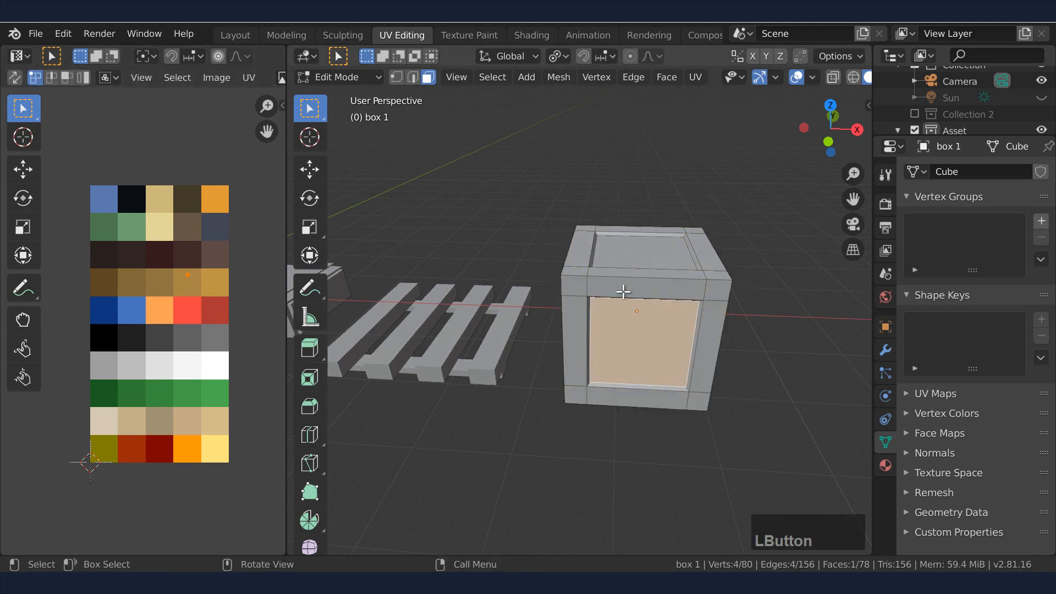
middle_drag(622, 292, 478, 325)
shift+click(479, 365)
shift+click(489, 300)
middle_drag(569, 380, 517, 314)
shift+click(469, 220)
shift+click(660, 207)
key(g)
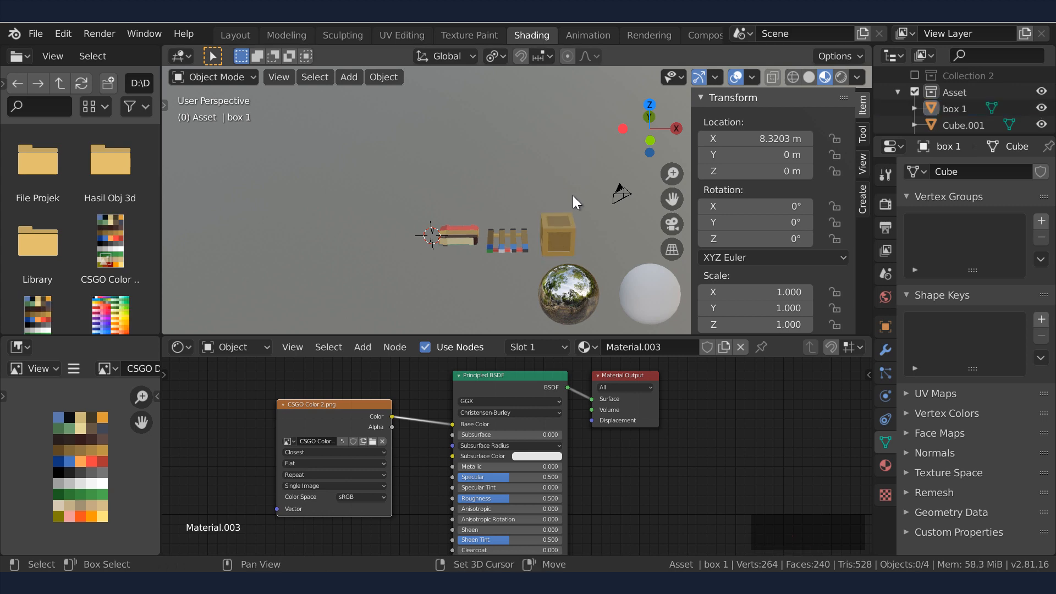
mouse_move(573, 196)
middle_down()
mouse_move(502, 197)
mouse_move(570, 202)
mouse_move(513, 214)
mouse_move(489, 203)
middle_up()
scroll(570, 202, up, 2)
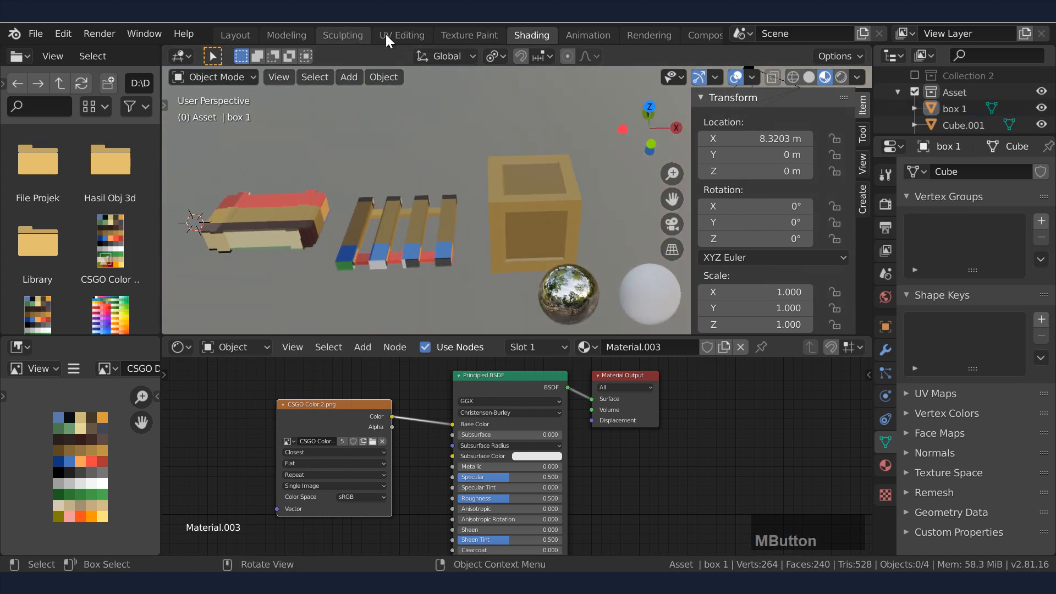
- Return to the UV Editing workspace and put the slatted pallet into Edit Mode
click(401, 35)
click(490, 324)
middle_drag(490, 329, 550, 339)
scroll(523, 342, up, 2)
key(Tab)
- Shrink all of the pallet's UVs and place them on the fourth swatch of the beige row
key(a)
key(s)
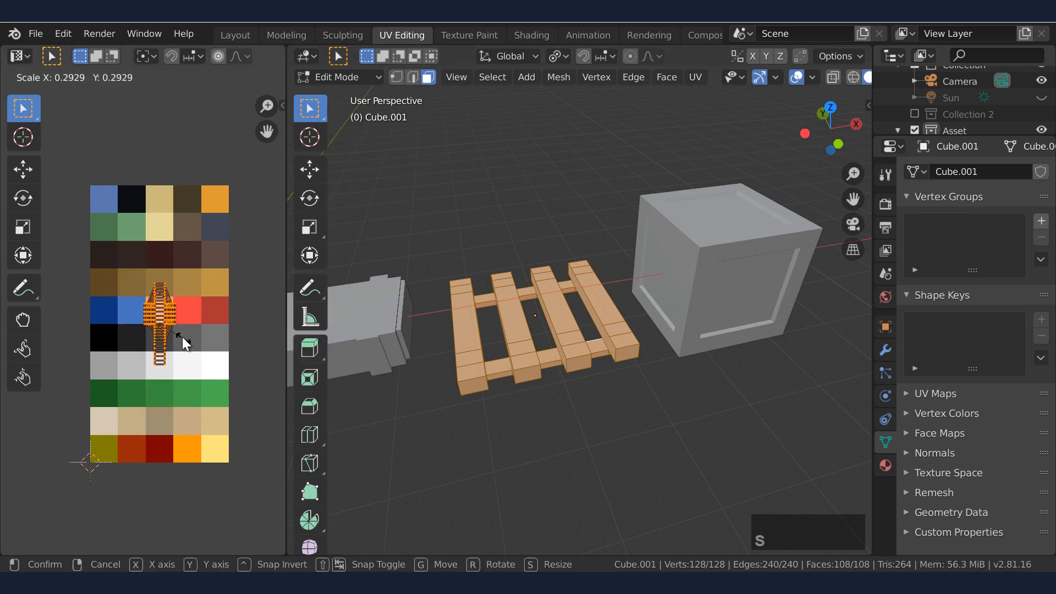
click(174, 360)
key(g)
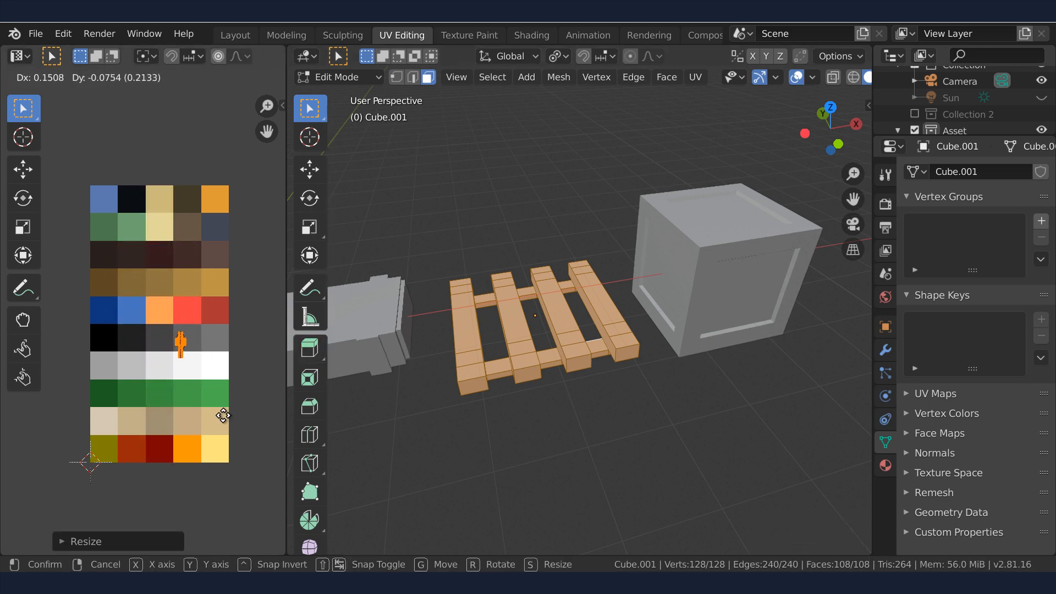
key(s)
key(g)
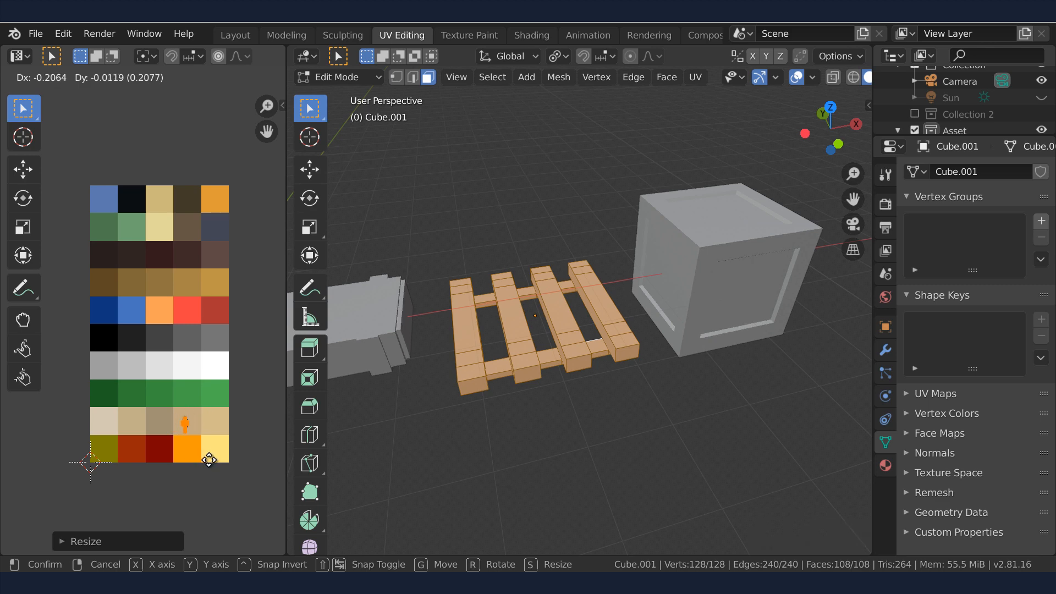
click(210, 458)
- Select the underside faces of the pallet's two crossbars from the bottom view
click(365, 448)
middle_drag(365, 448, 532, 450)
middle_drag(447, 297, 505, 268)
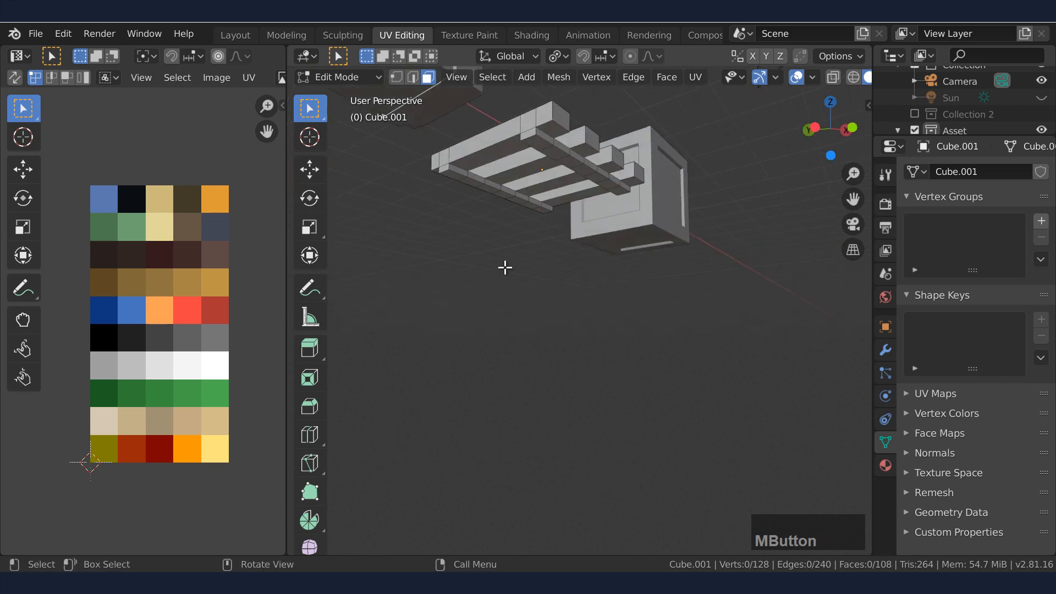
alt+click(531, 134)
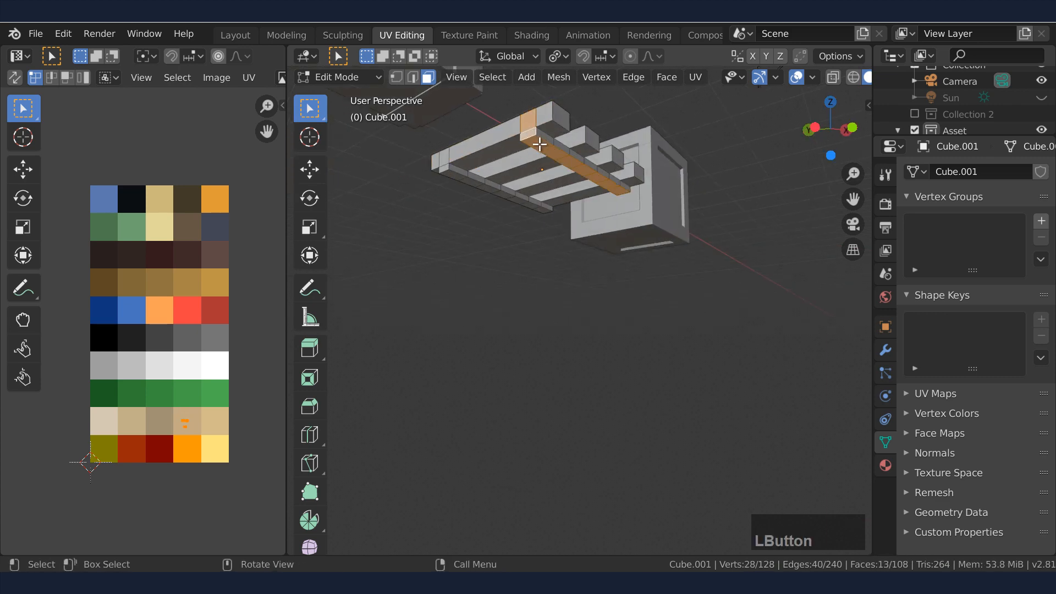
key(KP_7)
key(grave)
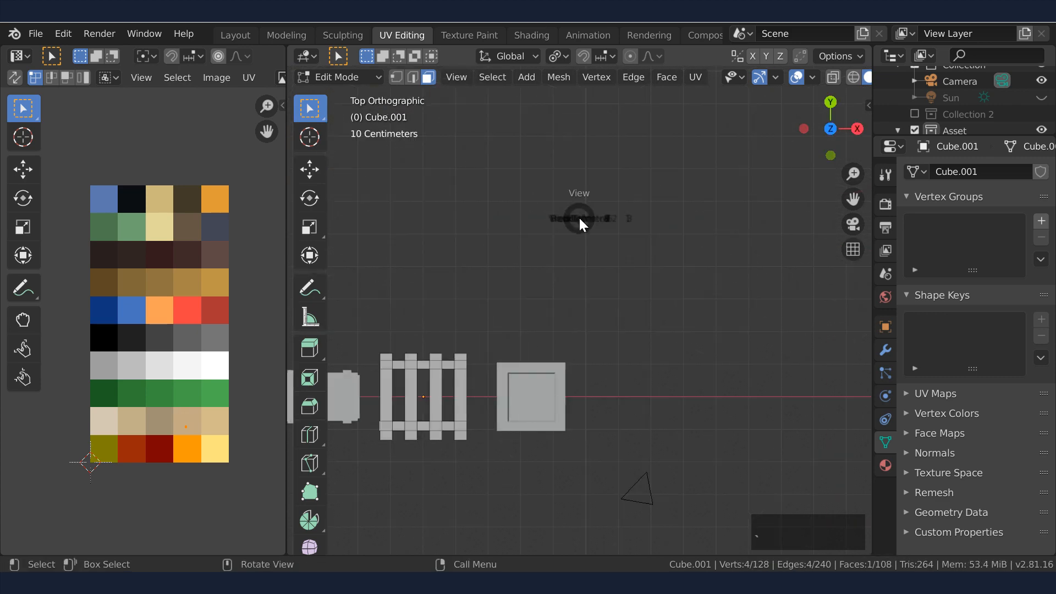
click(588, 315)
scroll(500, 259, up, 3)
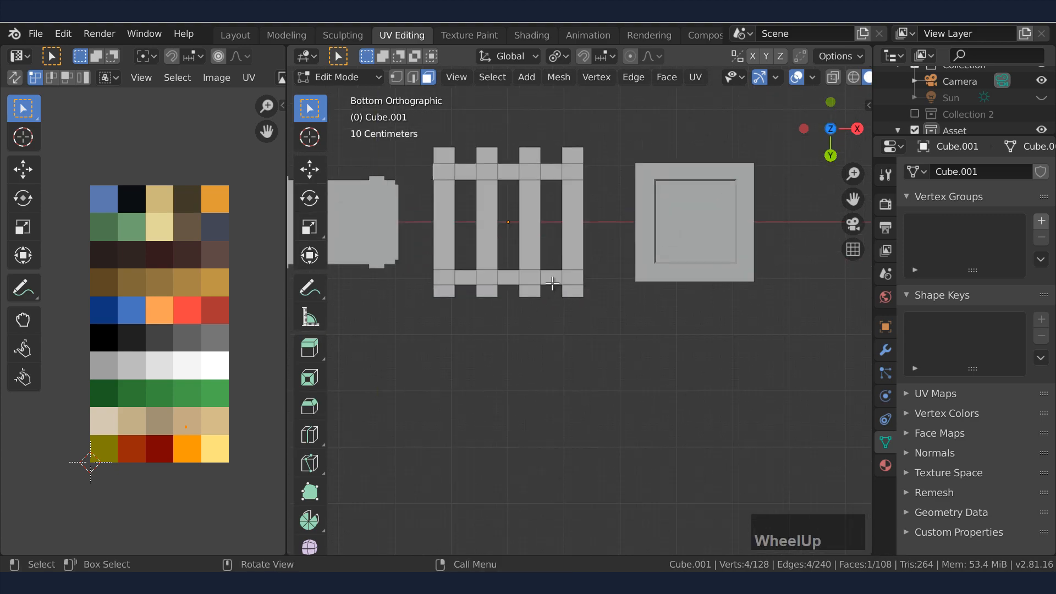
shift+middle_drag(549, 283, 479, 197)
alt+shift+click(471, 307)
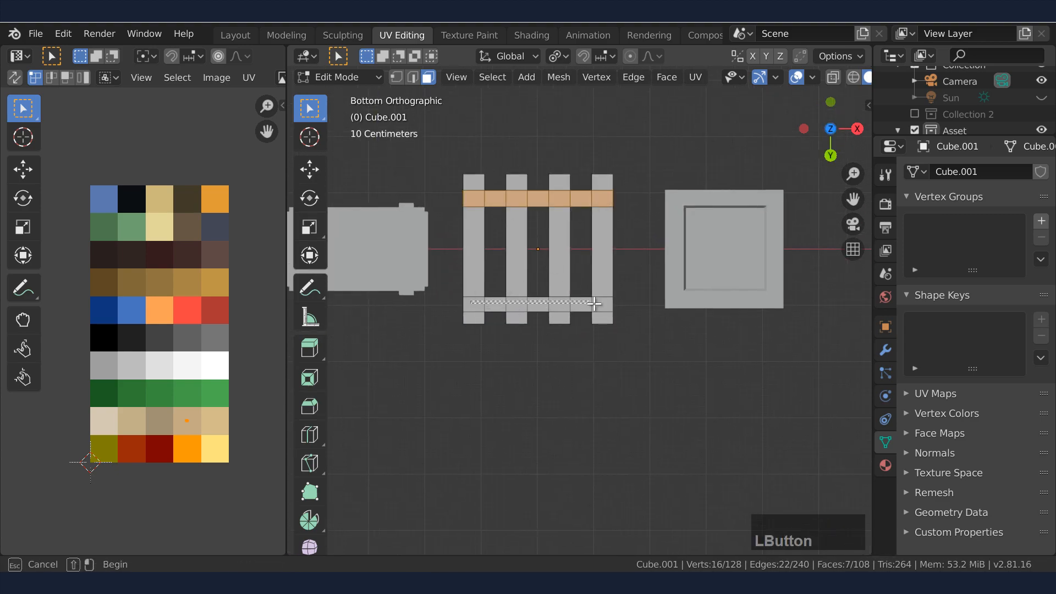
- Add the end faces and one long side of both pallet crossbars to the face selection
middle_drag(631, 295, 554, 246)
shift+click(527, 158)
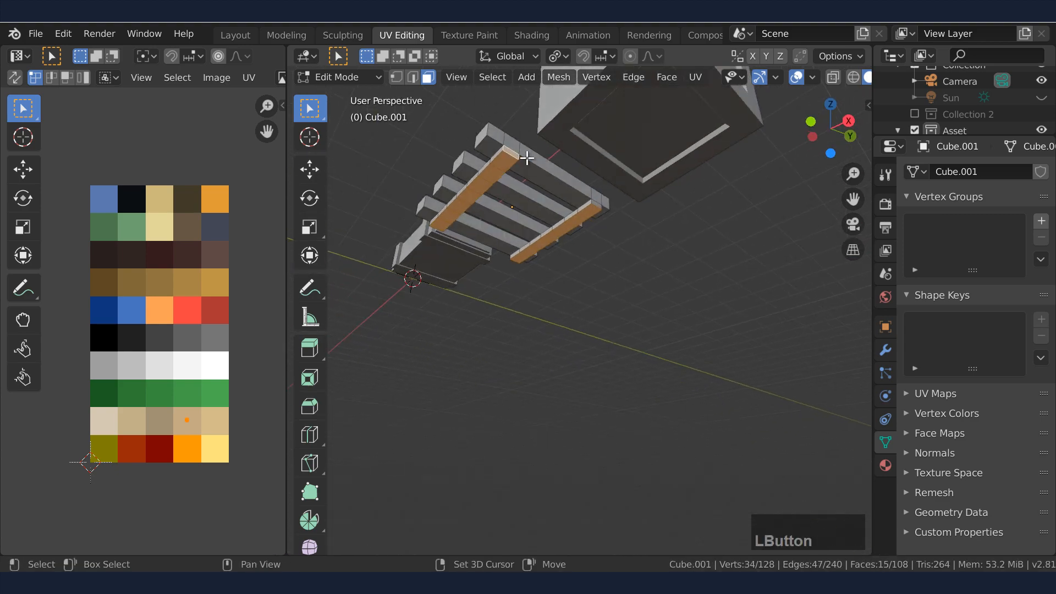
shift+click(596, 205)
middle_drag(596, 205, 502, 218)
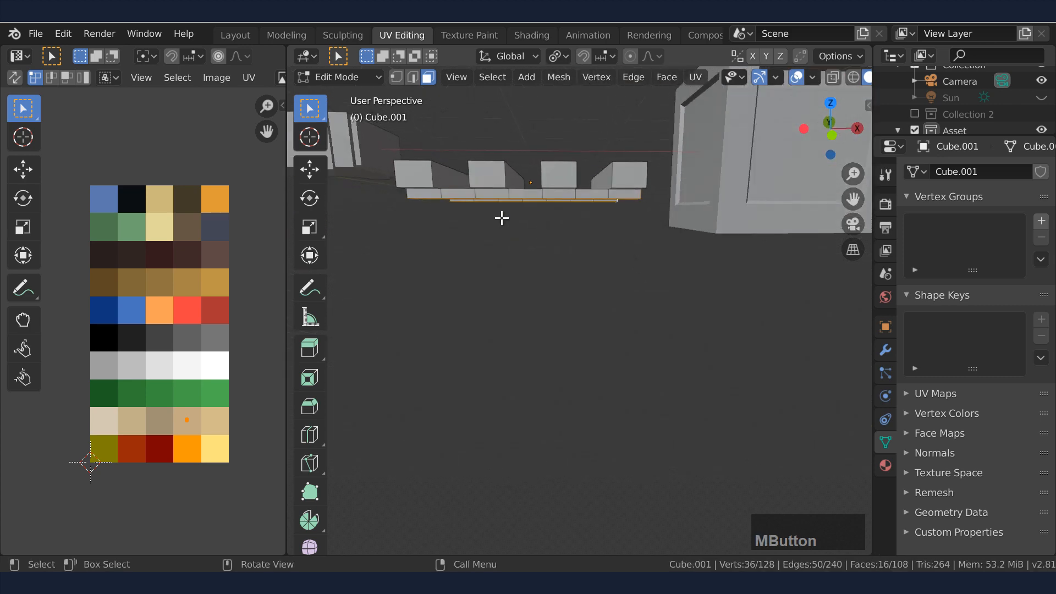
middle_drag(610, 219, 605, 215)
shift+drag(463, 195, 615, 198)
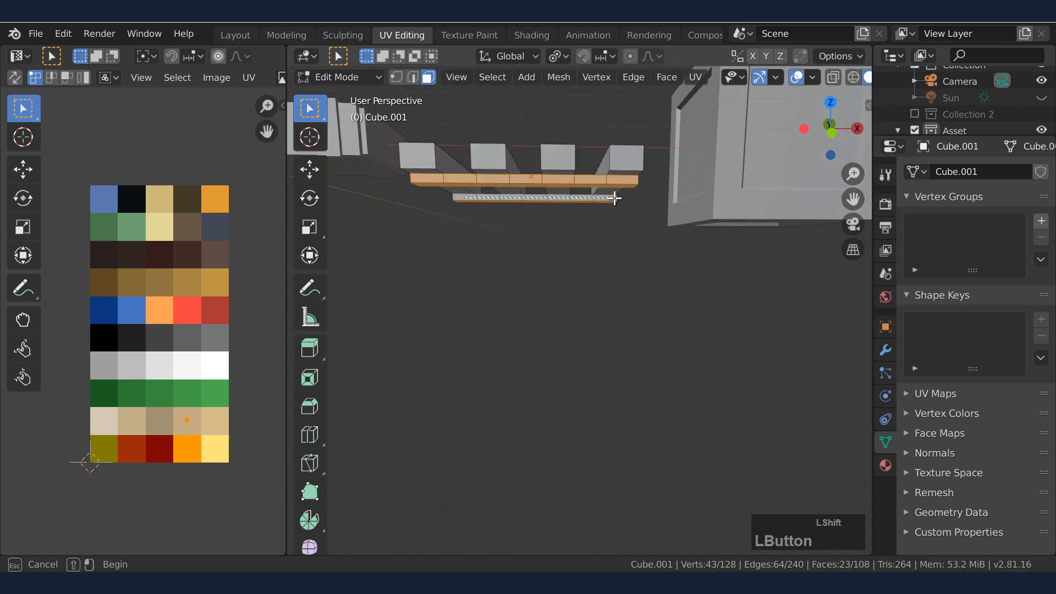
- Add the remaining side and top faces of both pallet crossbars to the face selection
middle_drag(480, 227, 513, 183)
shift+click(660, 179)
middle_drag(660, 178, 540, 258)
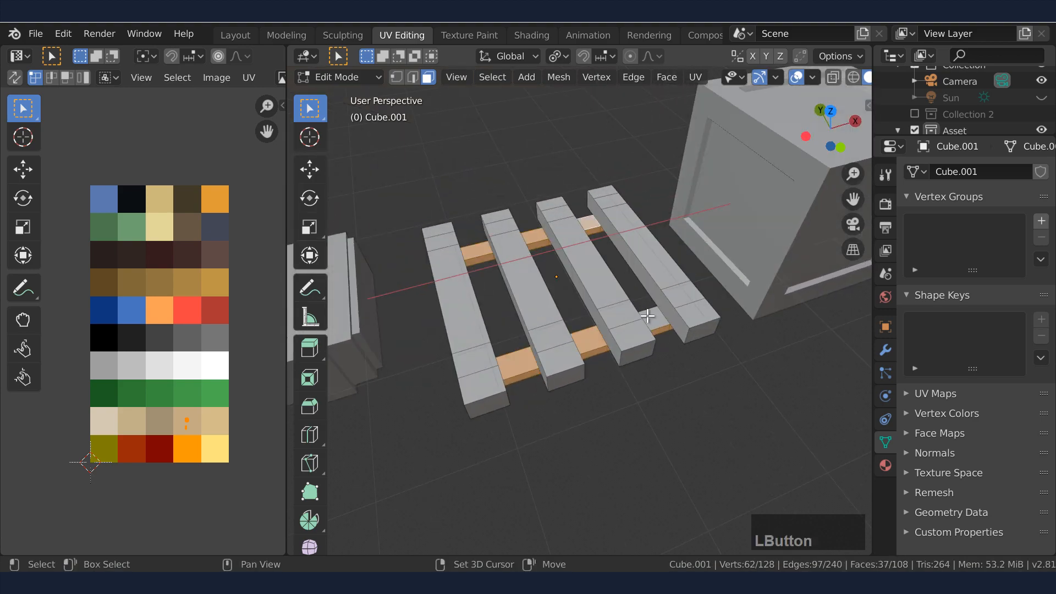
shift+click(647, 316)
middle_drag(647, 315, 550, 286)
- Try the crossbar UVs on the fourth, brown swatch of the second palette row and preview the pallet in Shading
key(g)
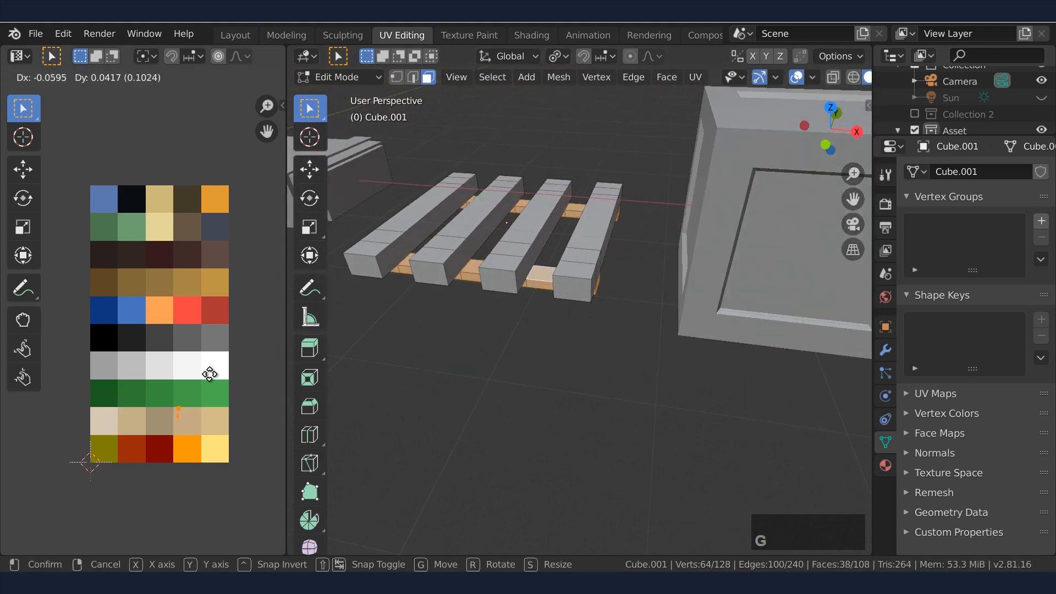
click(226, 257)
click(532, 35)
scroll(484, 150, up, 1)
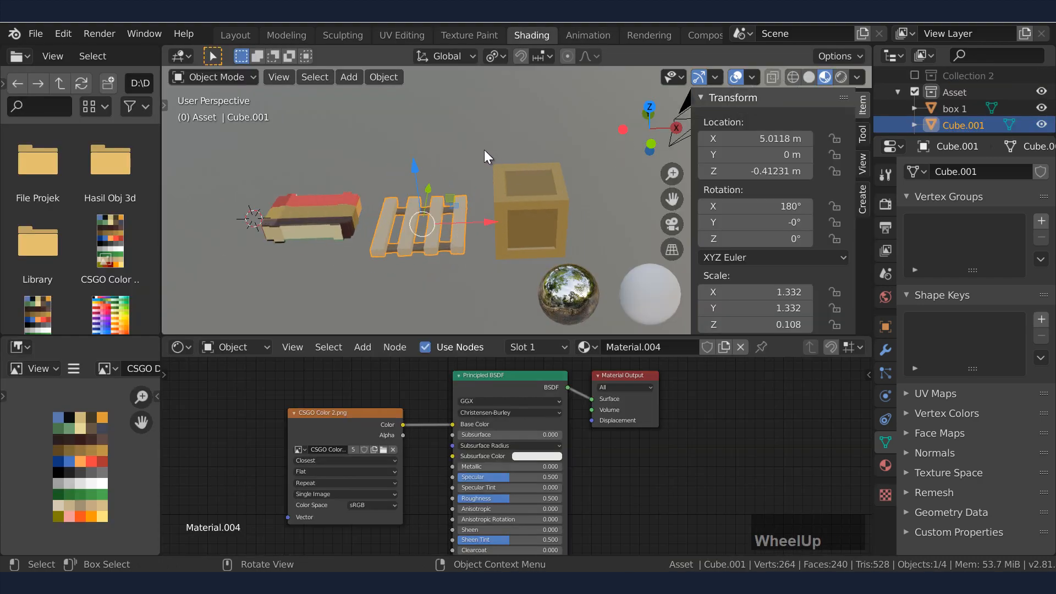
click(408, 35)
- Move the crossbar UVs to the third swatch of the golden-brown row and preview the pallet's shading
key(g)
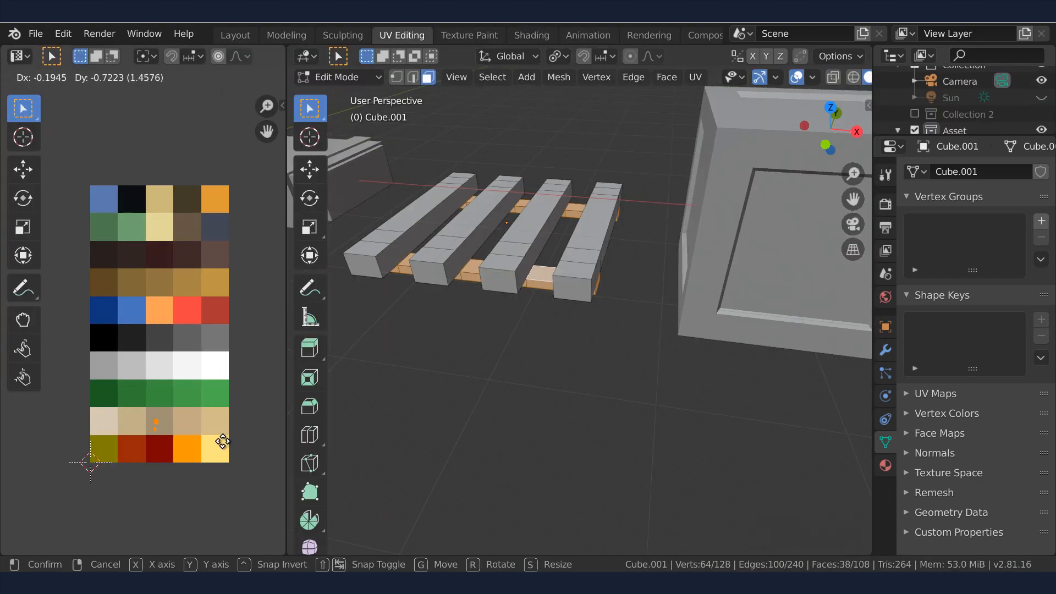
click(223, 299)
click(523, 36)
scroll(447, 197, up, 1)
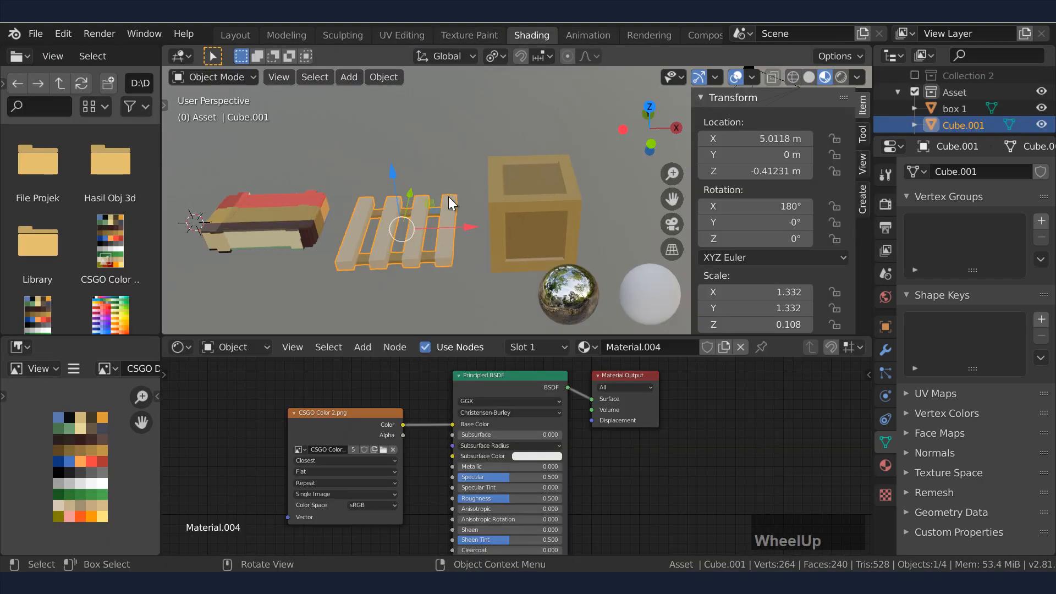
mouse_move(447, 196)
middle_down()
mouse_move(472, 222)
mouse_move(445, 186)
middle_up()
click(407, 35)
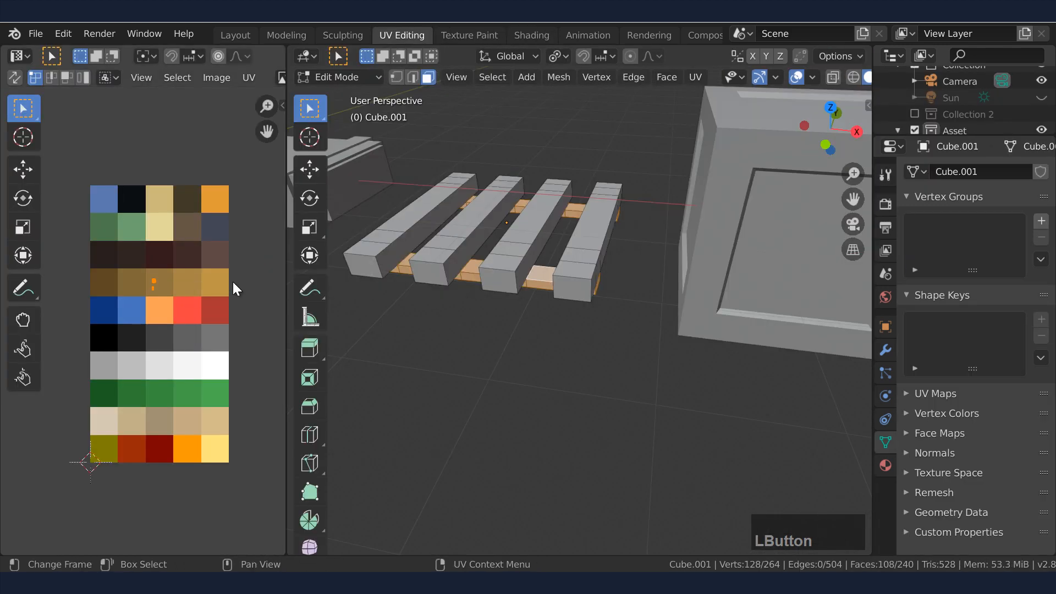
- Select all pallet faces, try the slat UVs on the last swatch of the golden-brown row, and preview the color
key(a)
key(g)
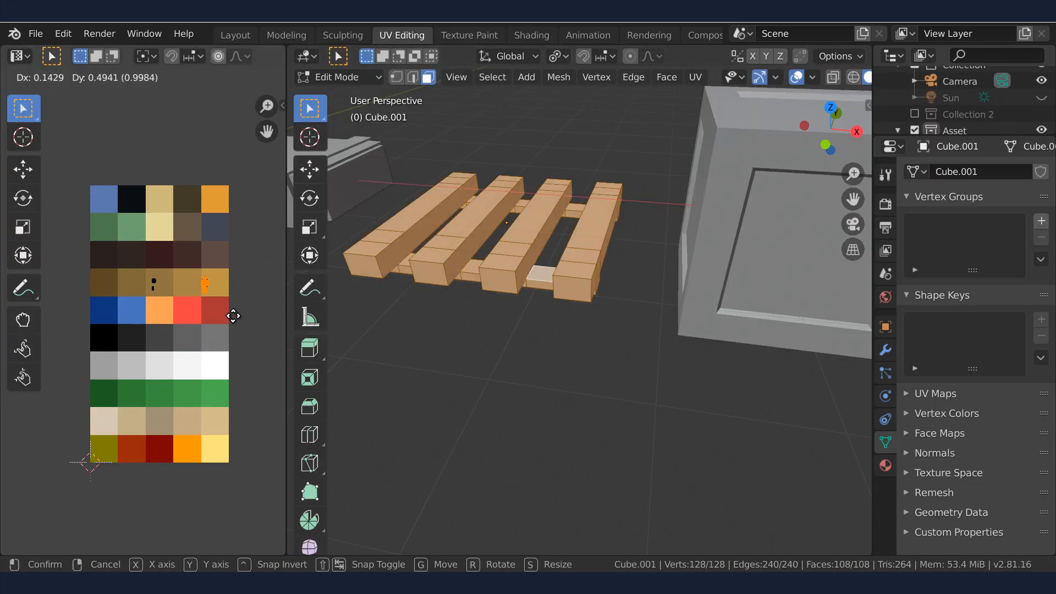
click(235, 316)
click(531, 35)
scroll(463, 268, down, 1)
middle_drag(463, 268, 437, 98)
- Place the slat UVs on the second beige-row swatch and the crossbar UVs on the third, and preview the pallet
click(407, 35)
drag(198, 267, 223, 314)
key(g)
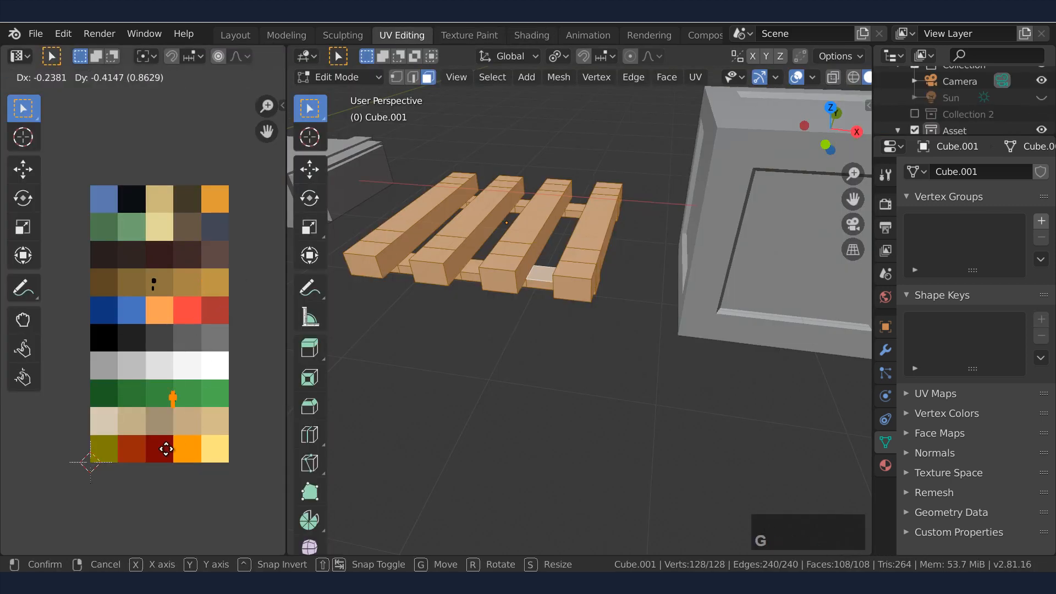
click(155, 279)
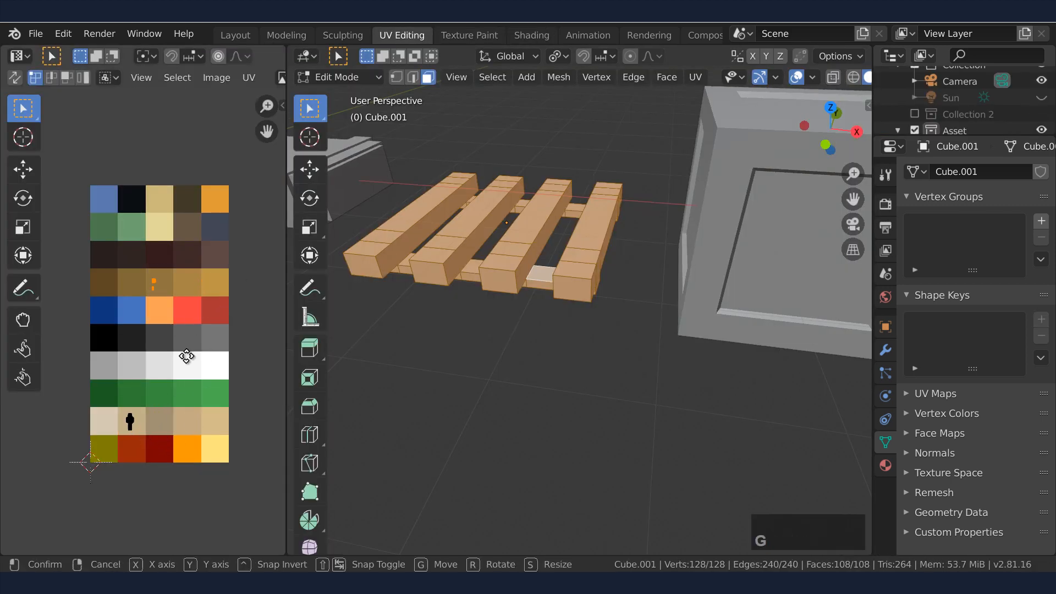
click(190, 479)
click(531, 35)
mouse_move(482, 203)
middle_down()
mouse_move(480, 238)
mouse_move(418, 209)
middle_up()
- Open the banded crate in Edit Mode in the UV Editing workspace and select all its faces
click(408, 190)
click(402, 35)
scroll(418, 220, down, 2)
scroll(462, 242, up, 2)
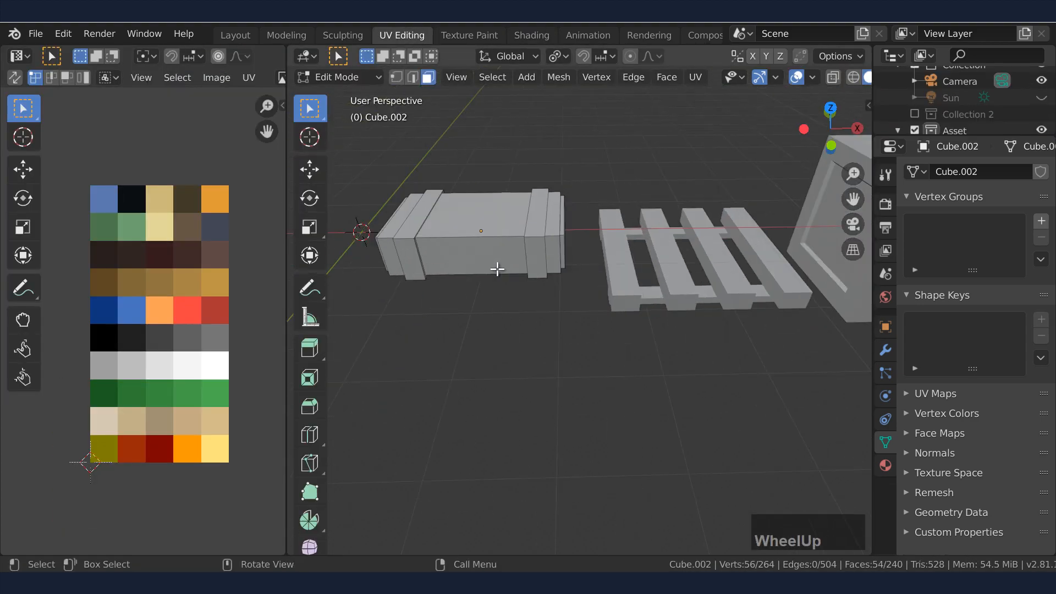
click(481, 229)
key(Tab)
key(Tab)
middle_drag(482, 229, 495, 234)
key(a)
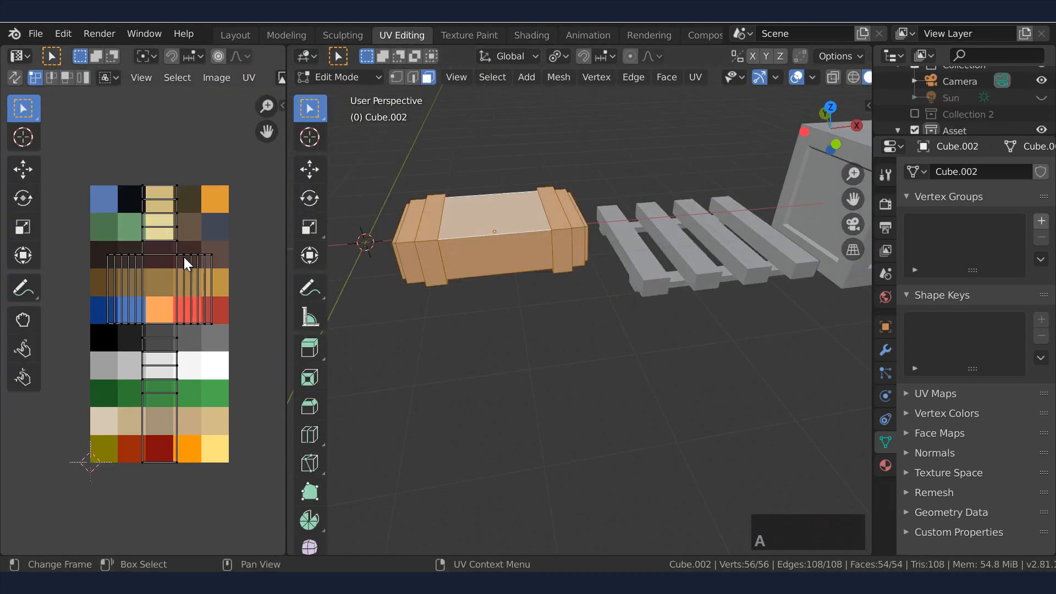
- Shrink all of the crate's UVs, place them on the light green swatch of the second row, and preview the color
key(s)
click(179, 326)
key(g)
click(137, 251)
key(s)
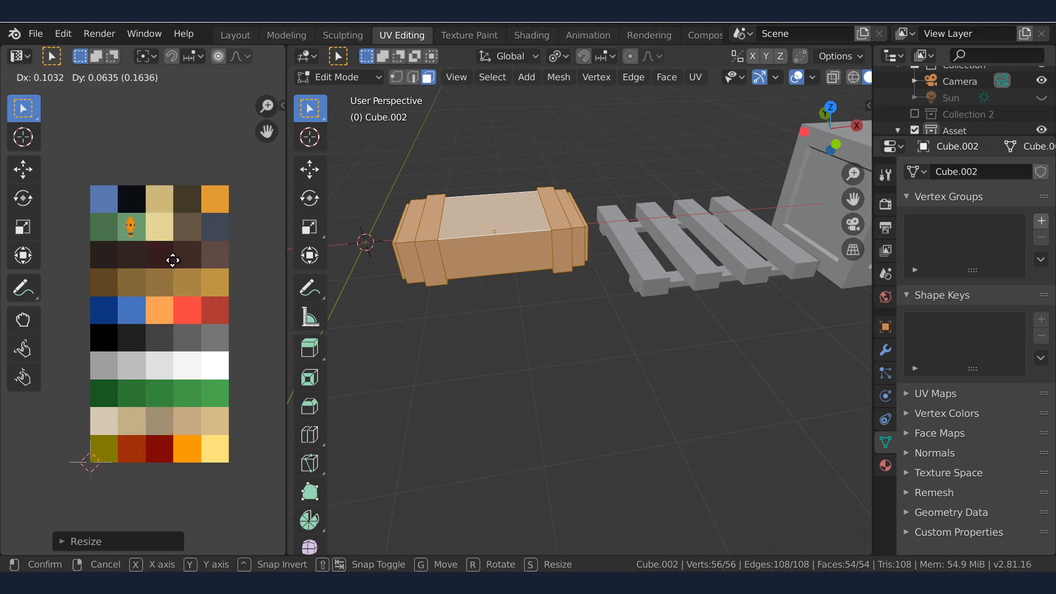
click(172, 260)
click(531, 34)
click(410, 34)
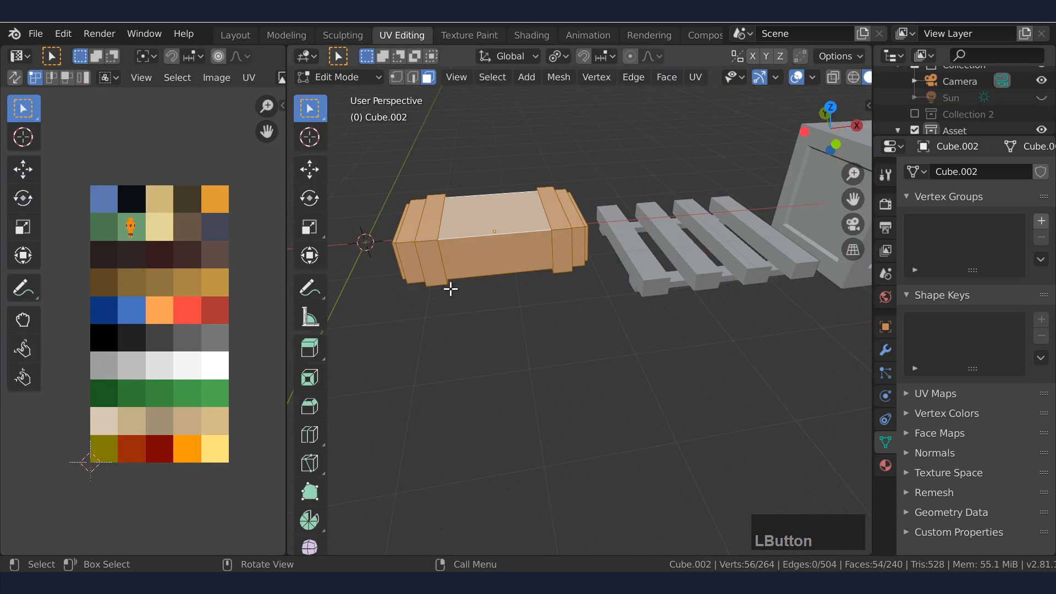
- Select the outer face loops of both bands around the crate
middle_drag(451, 289, 448, 260)
alt+click(443, 224)
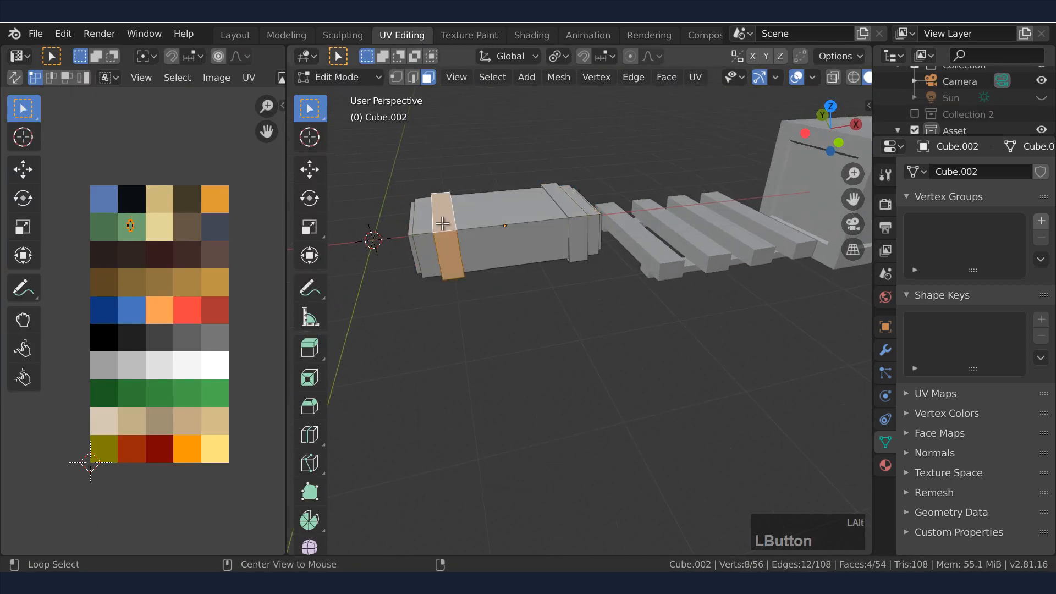
alt+shift+click(576, 223)
middle_drag(576, 223, 579, 248)
scroll(580, 247, up, 3)
middle_drag(500, 274, 541, 242)
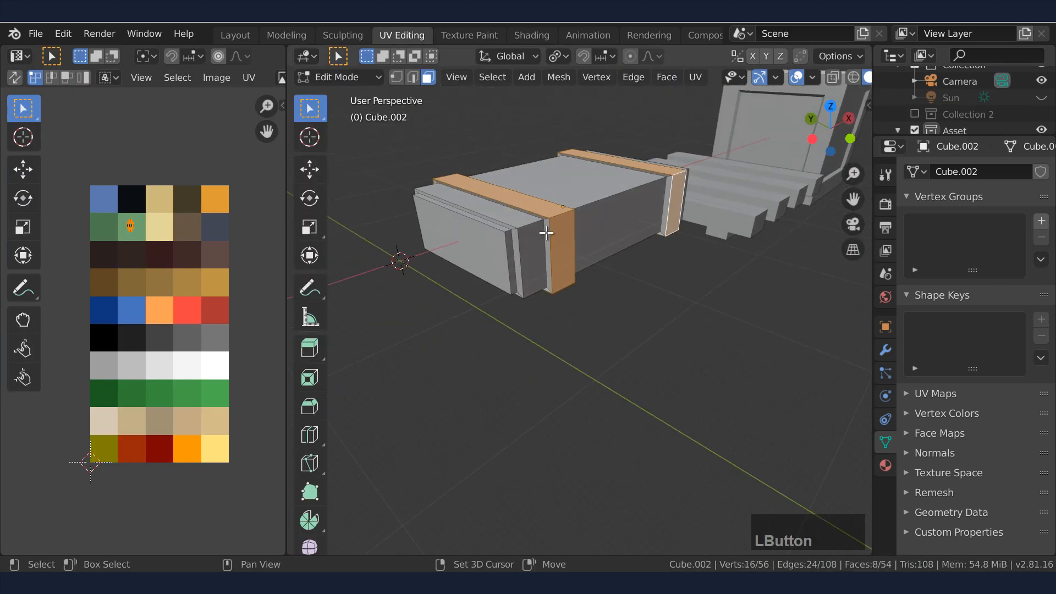
- Extend the selection with the outer faces and thin edge faces along one side of both crate bands
alt+shift+click(542, 217)
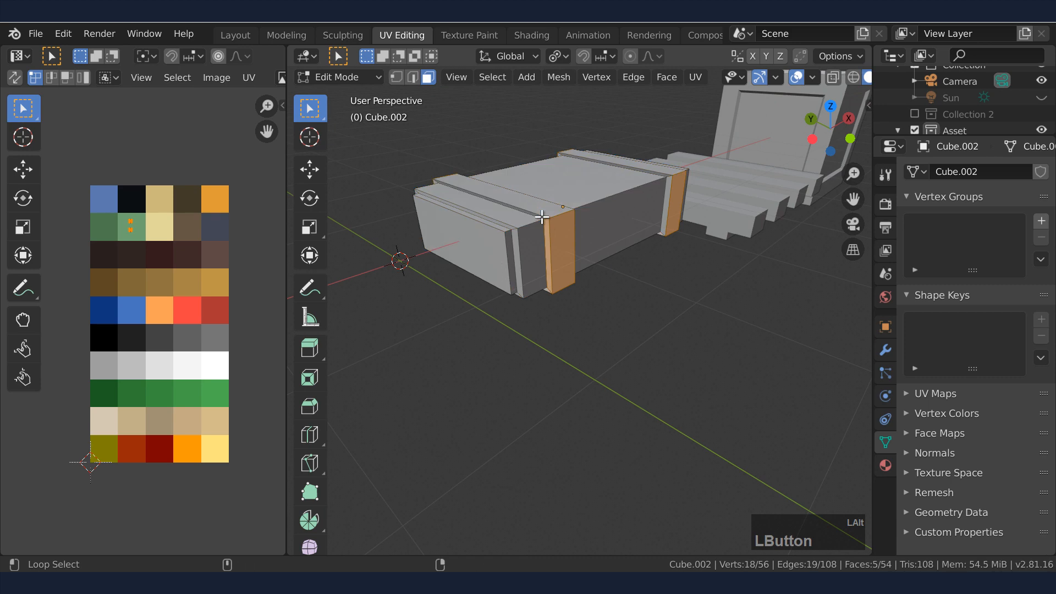
middle_drag(652, 214, 725, 172)
shift+click(677, 176)
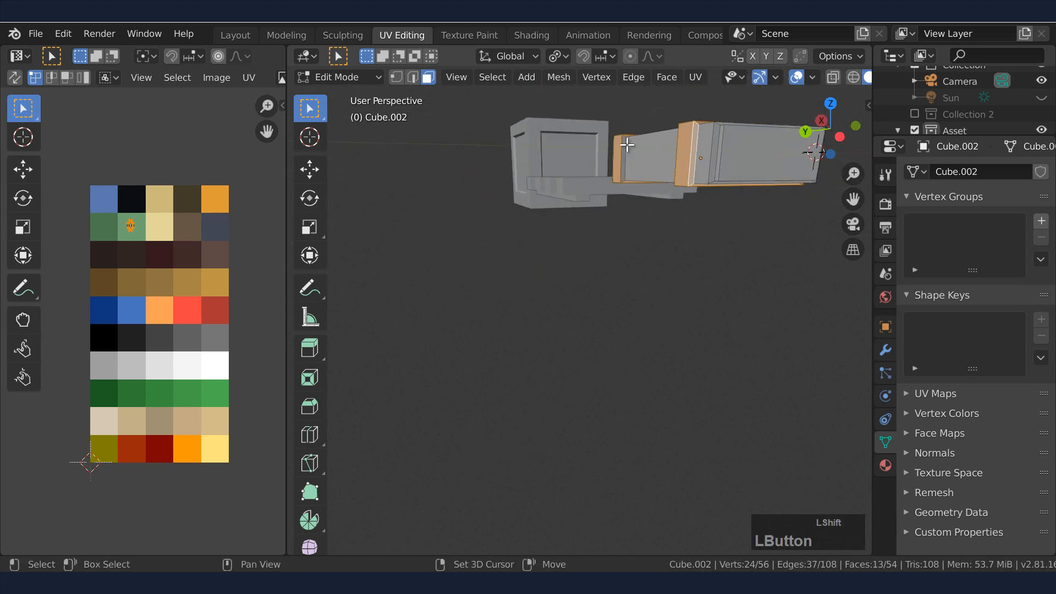
shift+click(627, 144)
middle_drag(627, 145, 432, 221)
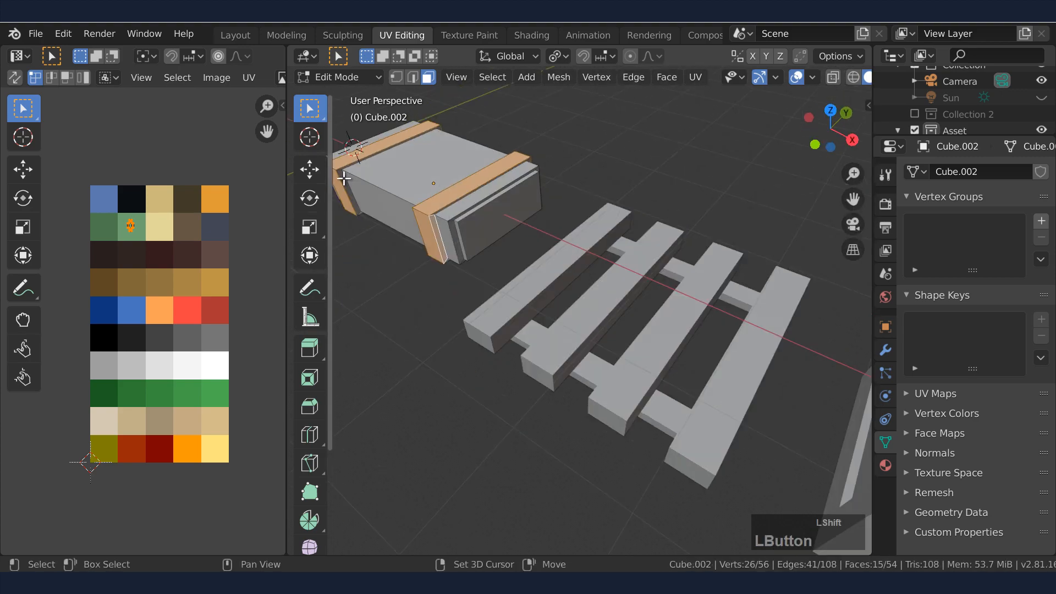
- Add the remaining thin edge faces of both crate bands, including those underneath, to the selection
middle_drag(345, 168, 454, 166)
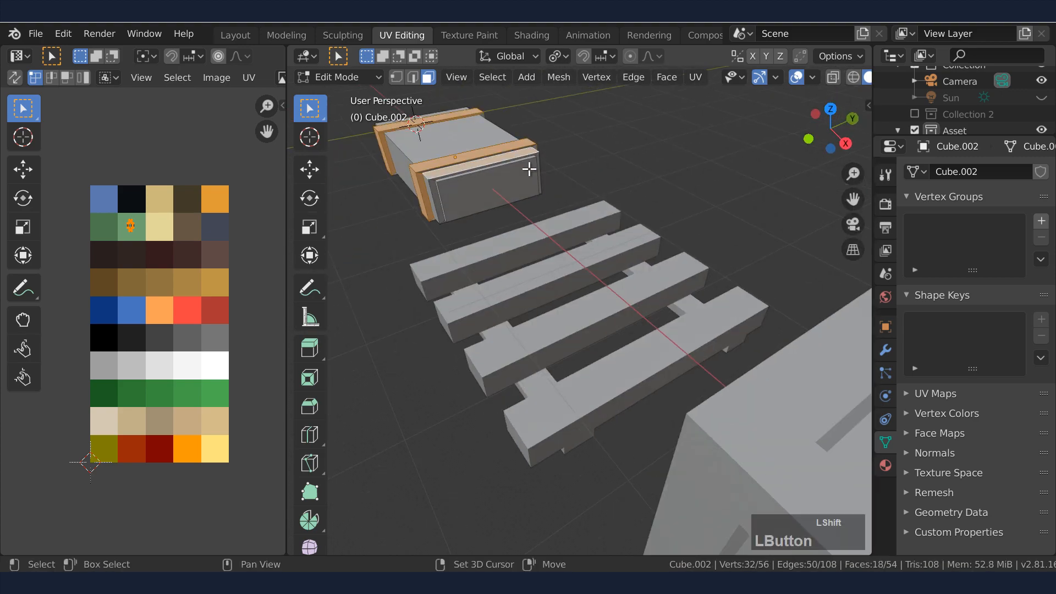
shift+click(508, 154)
mouse_move(562, 165)
middle_down()
mouse_move(598, 134)
mouse_move(569, 181)
middle_up()
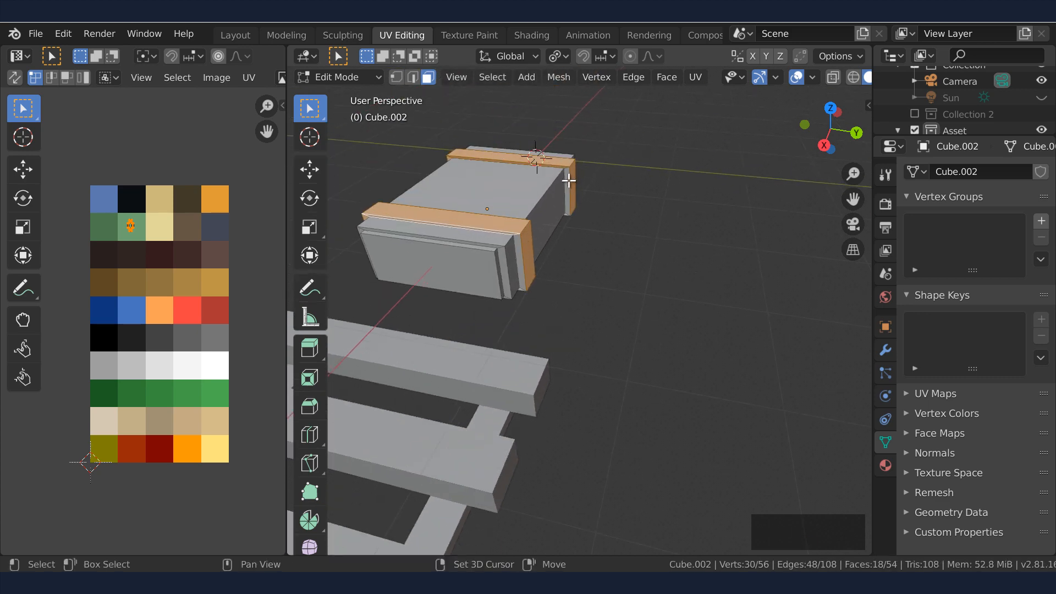
shift+click(518, 247)
mouse_move(518, 247)
middle_down()
mouse_move(573, 207)
mouse_move(498, 260)
mouse_move(521, 228)
middle_up()
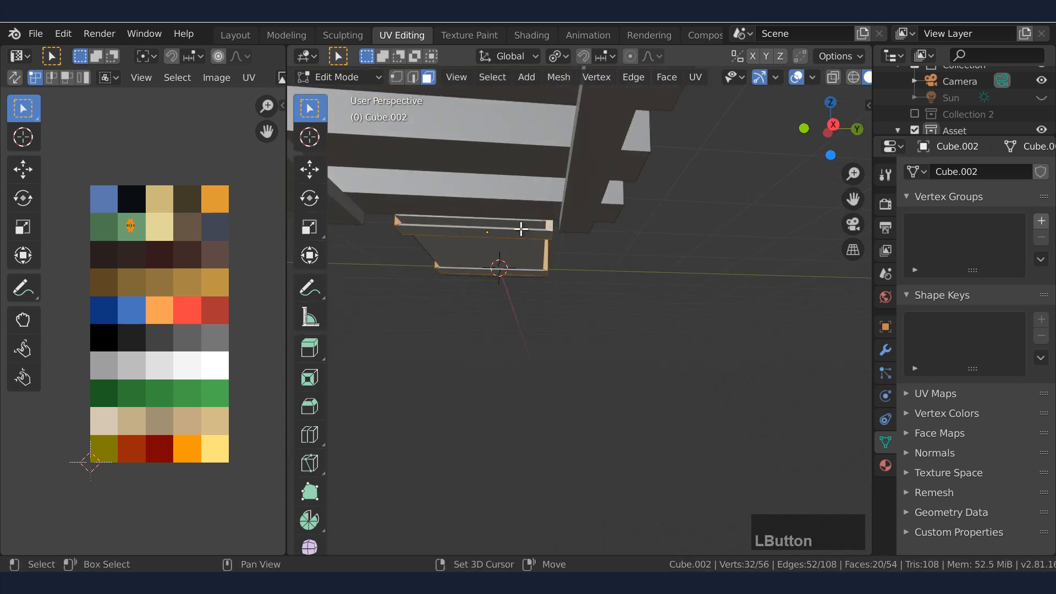
shift+click(481, 270)
middle_drag(480, 256, 550, 286)
- Move the band UVs to the darker green first swatch of the second row and preview the crate in Shading
key(g)
click(202, 277)
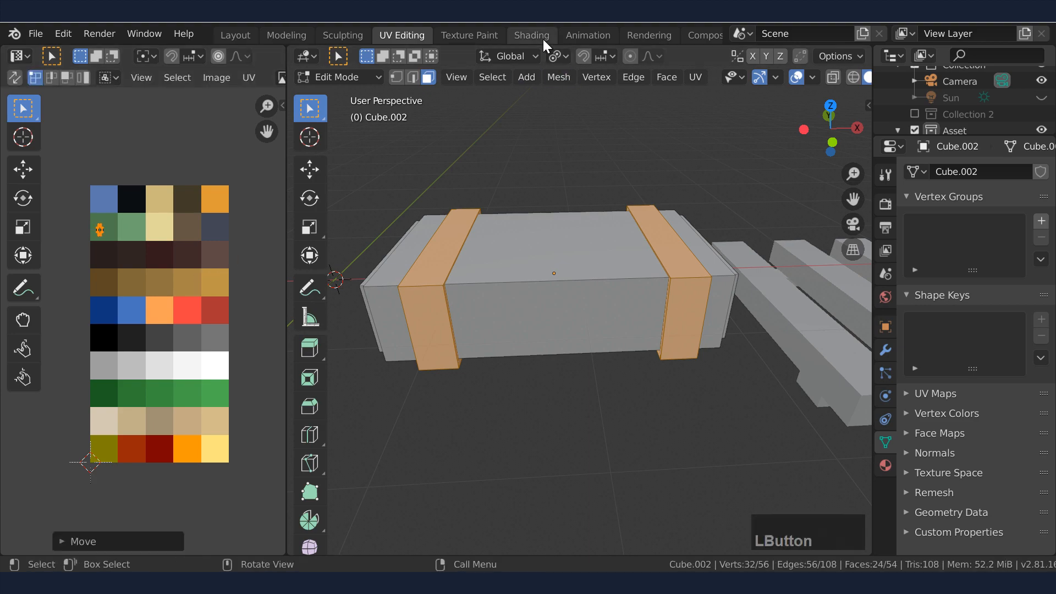
click(531, 34)
mouse_move(385, 272)
middle_down()
mouse_move(406, 256)
mouse_move(429, 275)
middle_up()
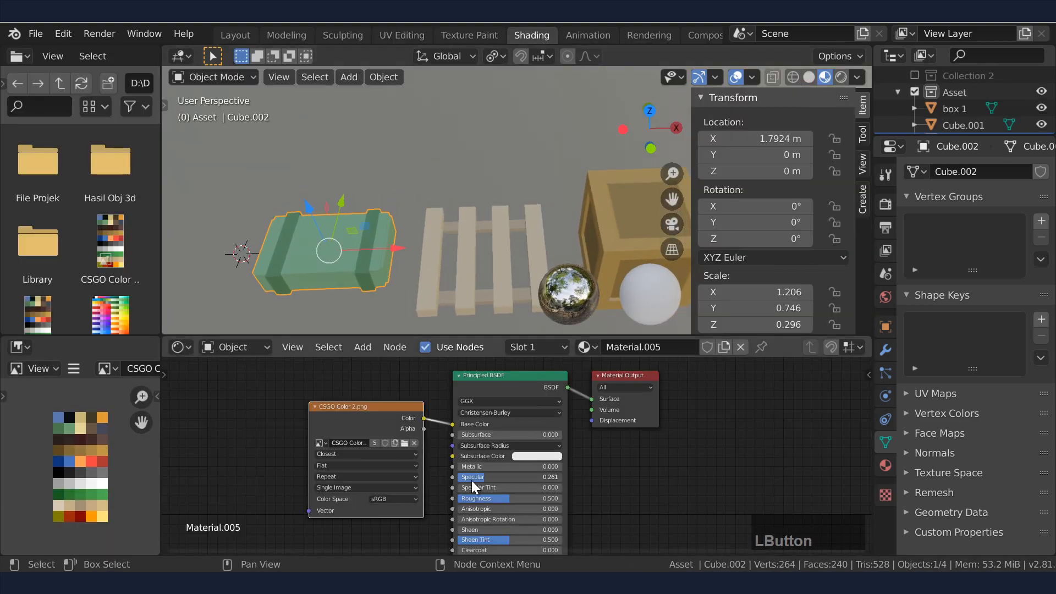
- Set the crate material's specular to 0.082 and roughness to 0.900, and the pallet material's specular to 0 and roughness to 1
scroll(483, 249, down, 3)
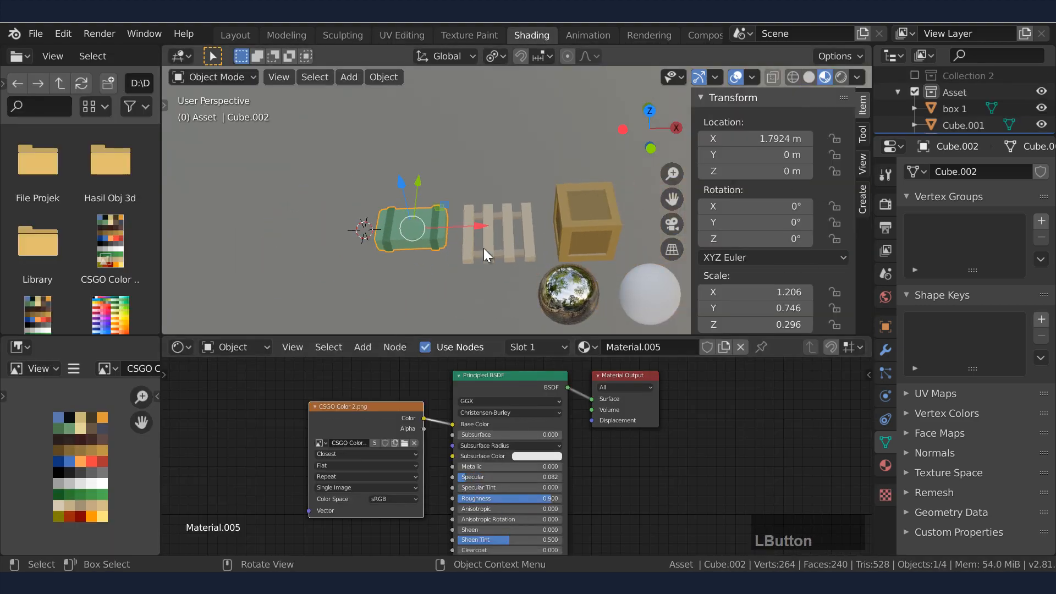
click(484, 249)
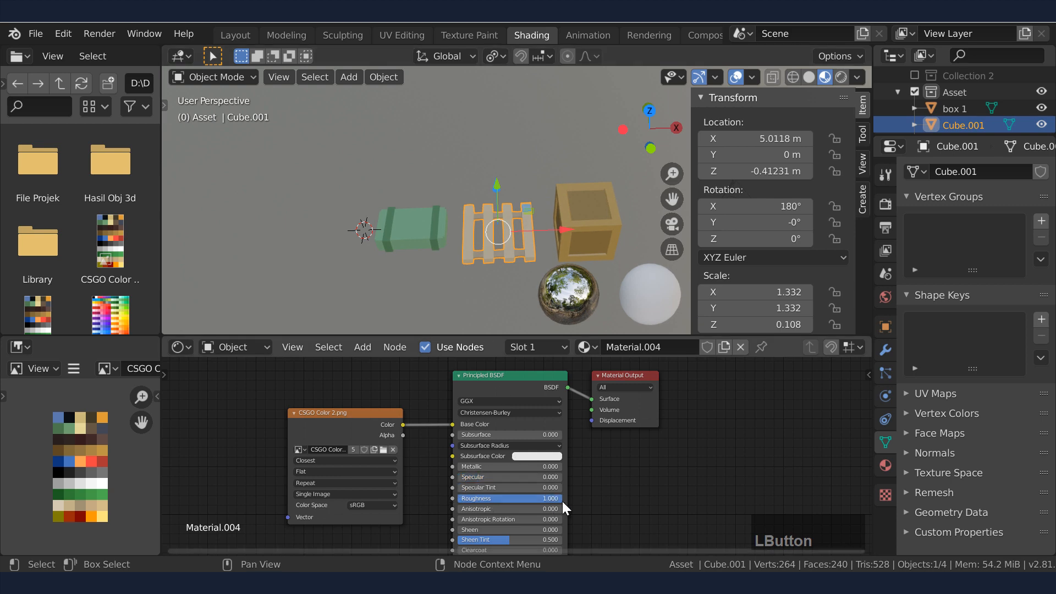
click(584, 223)
click(484, 263)
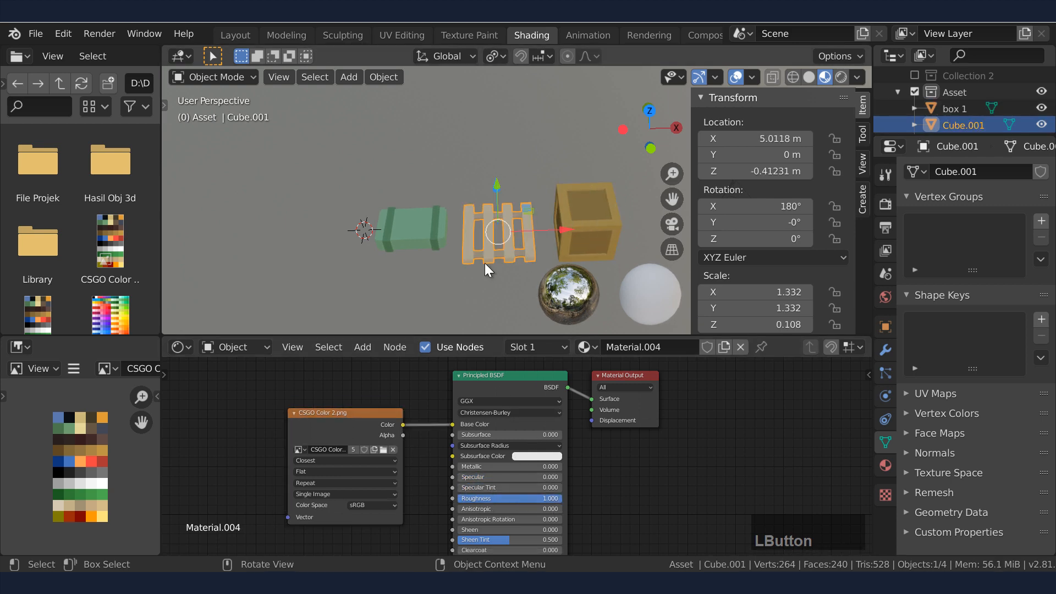
scroll(440, 182, down, 3)
- Return to UV Editing, switch Edit Mode from the pallet to the banded crate, and select all crate faces
click(403, 35)
scroll(488, 321, up, 3)
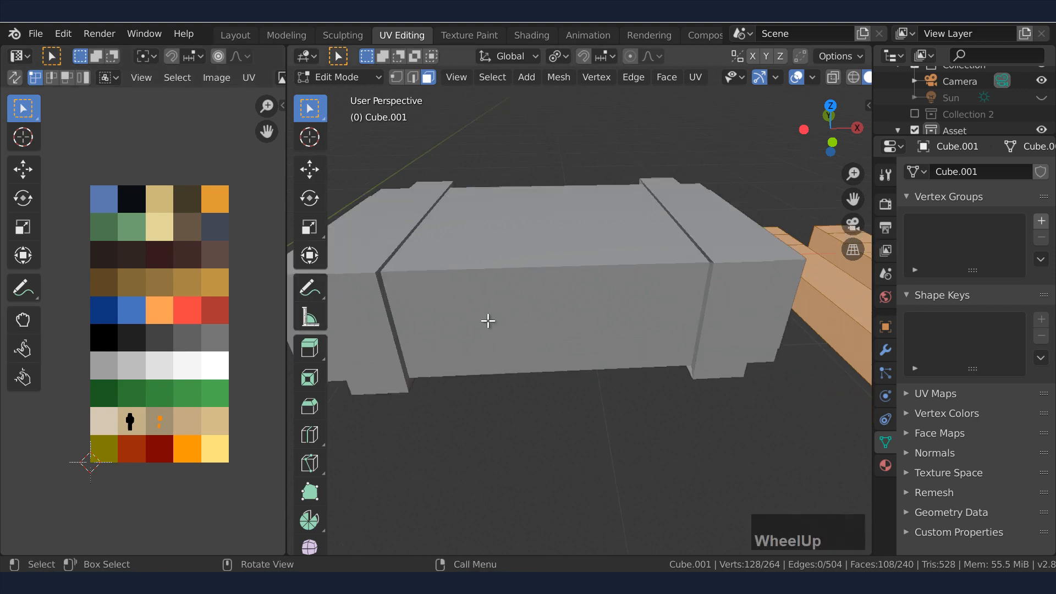
scroll(479, 347, down, 3)
middle_drag(479, 347, 531, 320)
click(537, 334)
scroll(540, 334, down, 2)
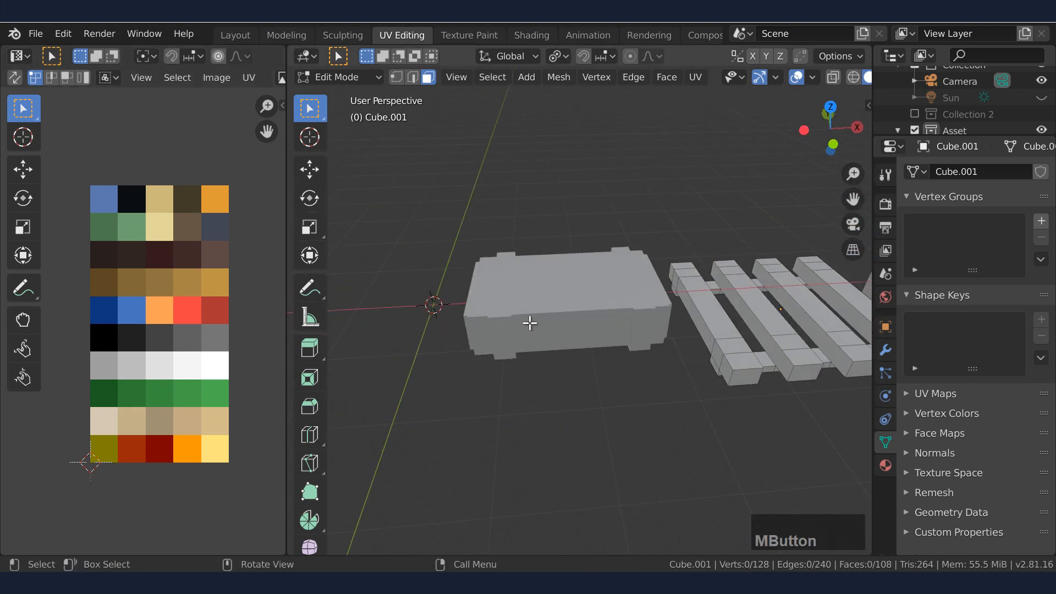
key(Tab)
click(550, 305)
key(Tab)
click(556, 300)
key(a)
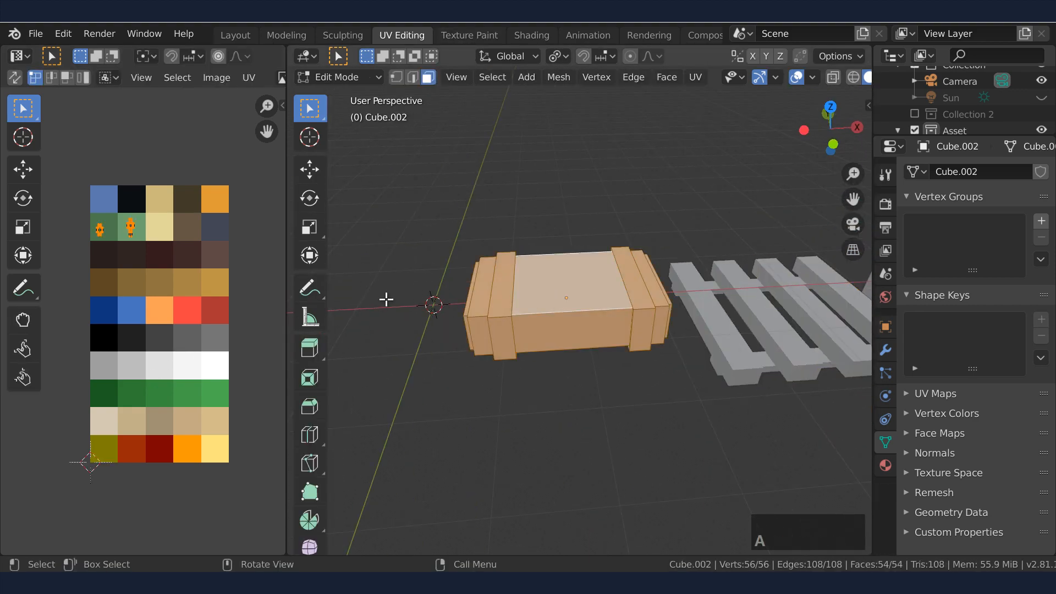
- Move the band UVs to a black swatch and the body UVs to the second row's first green swatch, and preview the crate
click(150, 258)
key(g)
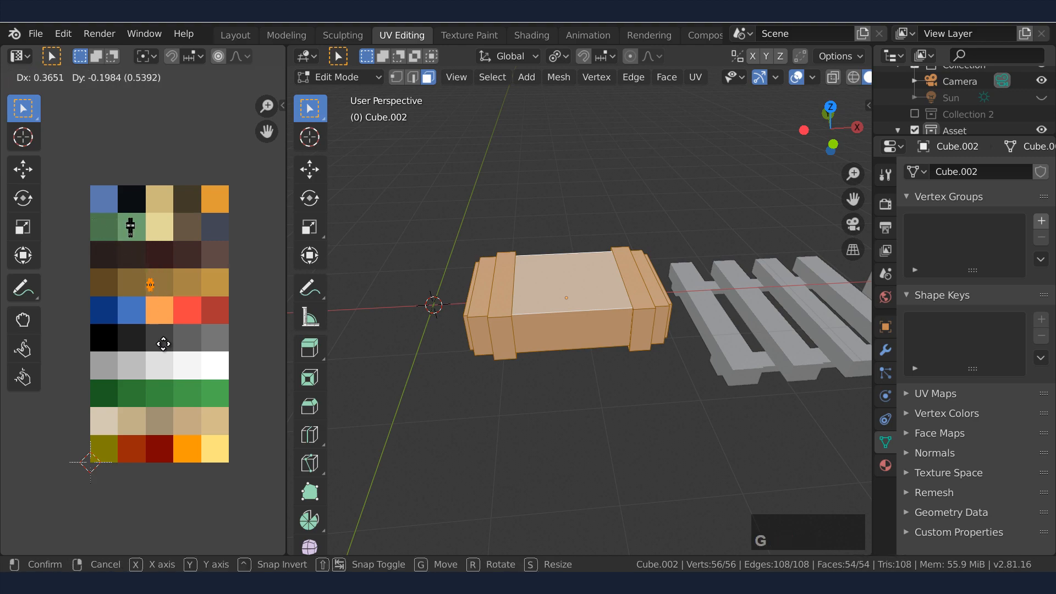
click(148, 303)
click(161, 266)
key(g)
click(148, 271)
click(532, 35)
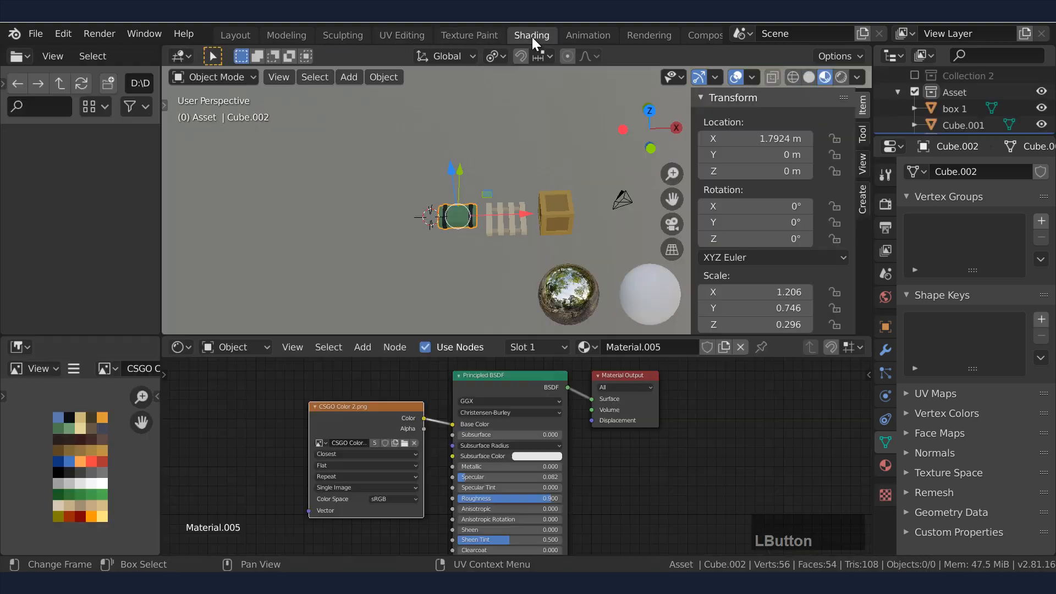
scroll(440, 235, up, 2)
mouse_move(440, 236)
middle_down()
mouse_move(407, 213)
mouse_move(514, 208)
mouse_move(444, 145)
middle_up()
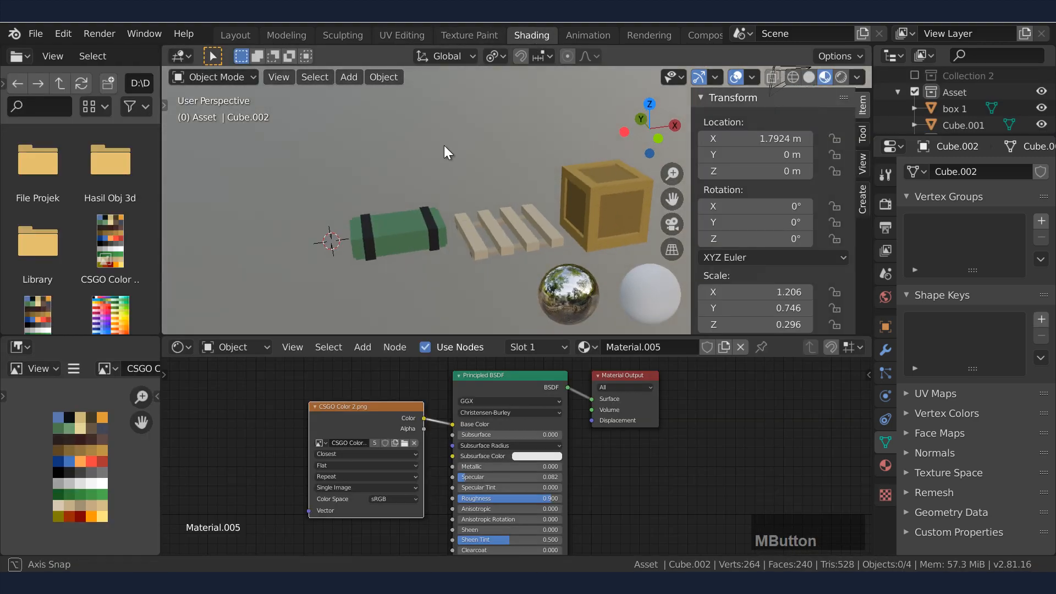
- Move the crate's band UVs to the fourth swatch of the dark grey row and preview the props in Shading
click(401, 34)
click(143, 363)
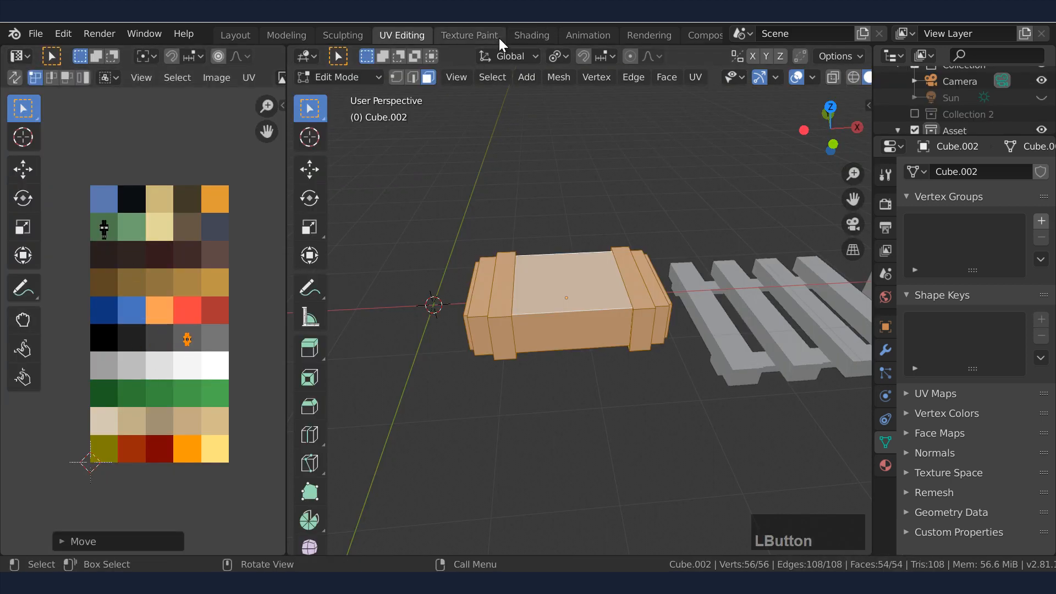
click(532, 35)
middle_drag(383, 240, 415, 282)
- Box-select the crate body's UVs on the green swatch and check the colored props in the Shading workspace
click(394, 35)
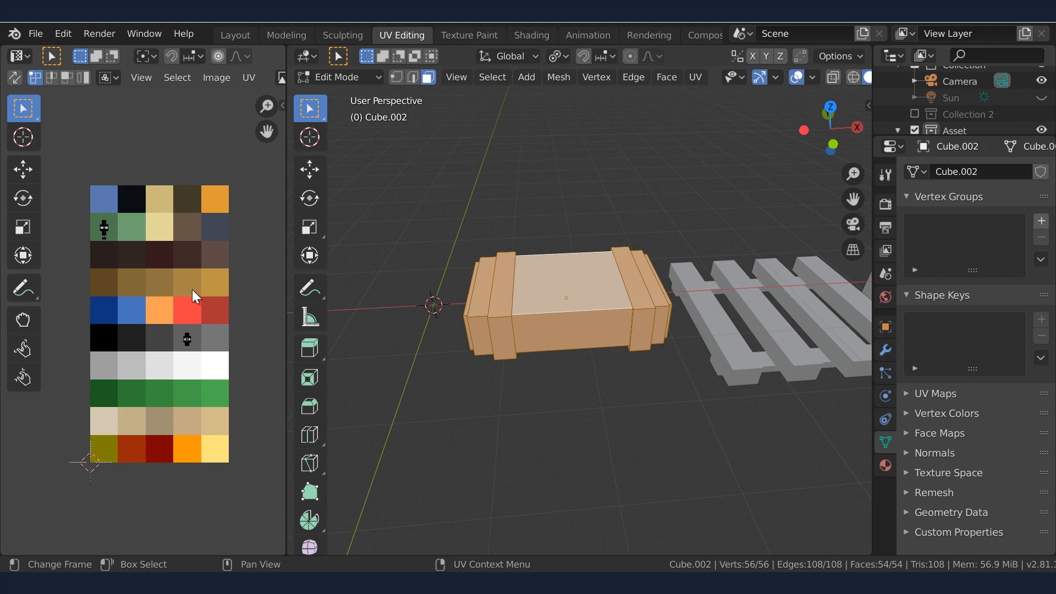
drag(85, 204, 162, 306)
click(529, 34)
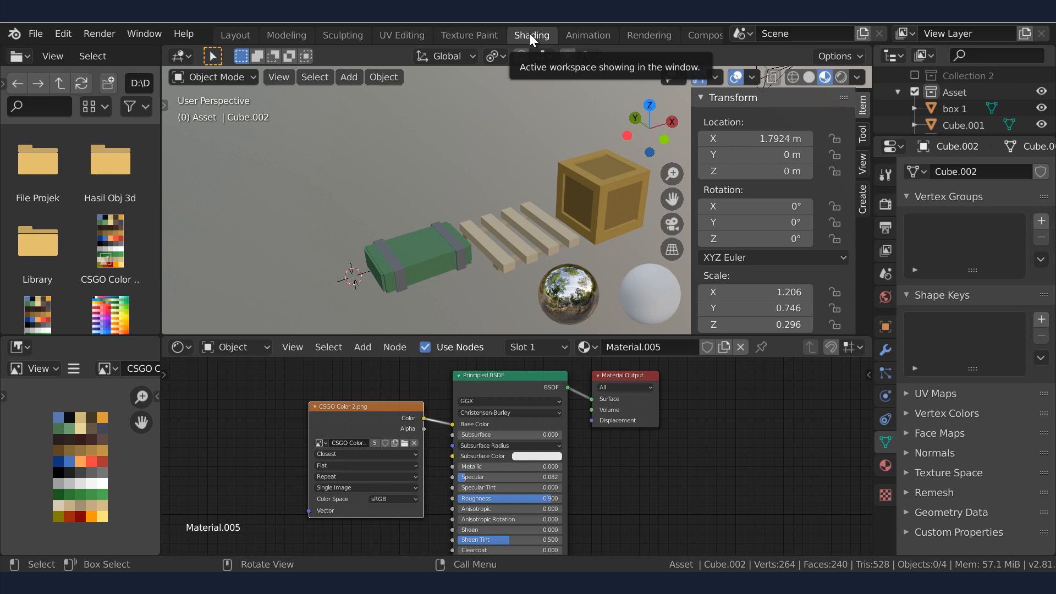
- Try the crate body's UVs on the bright orange swatch of the palette's last row and preview the result in Shading
click(392, 35)
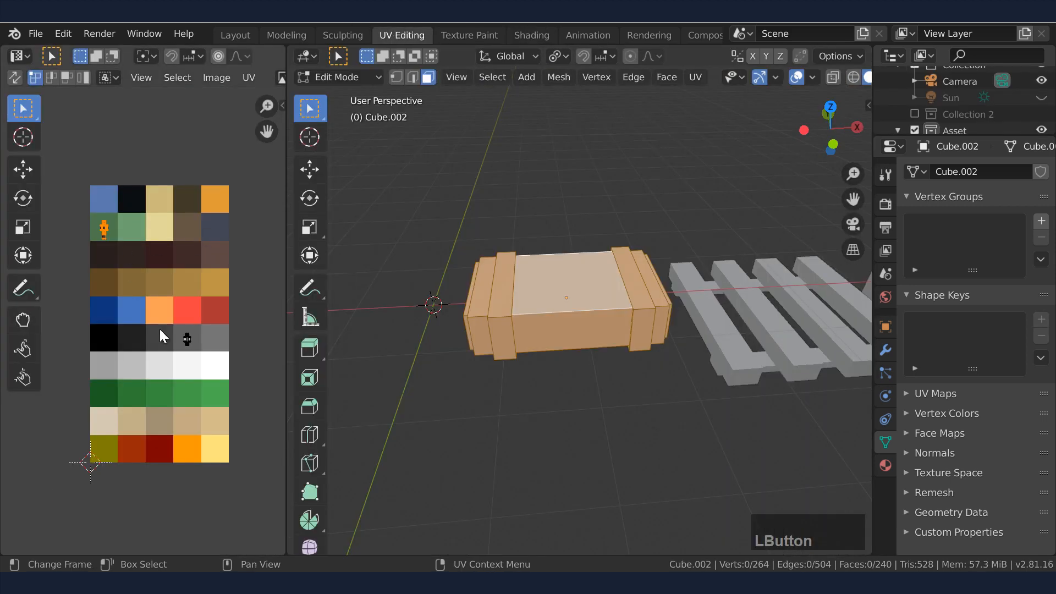
key(g)
click(212, 375)
drag(85, 207, 130, 269)
key(g)
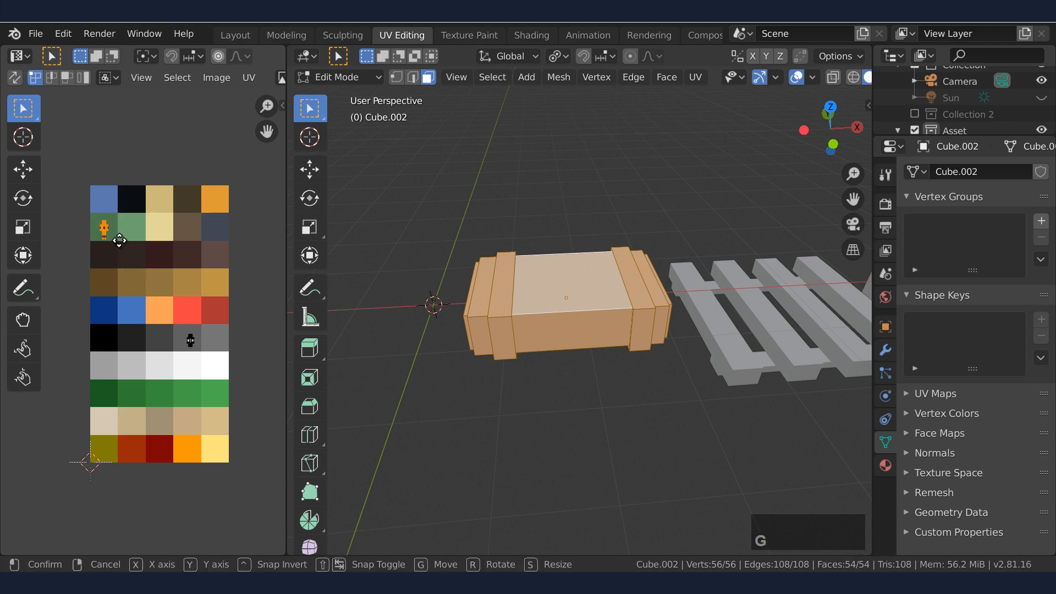
click(206, 467)
click(531, 34)
scroll(468, 223, down, 2)
mouse_move(468, 224)
middle_down()
mouse_move(374, 259)
mouse_move(417, 136)
middle_up()
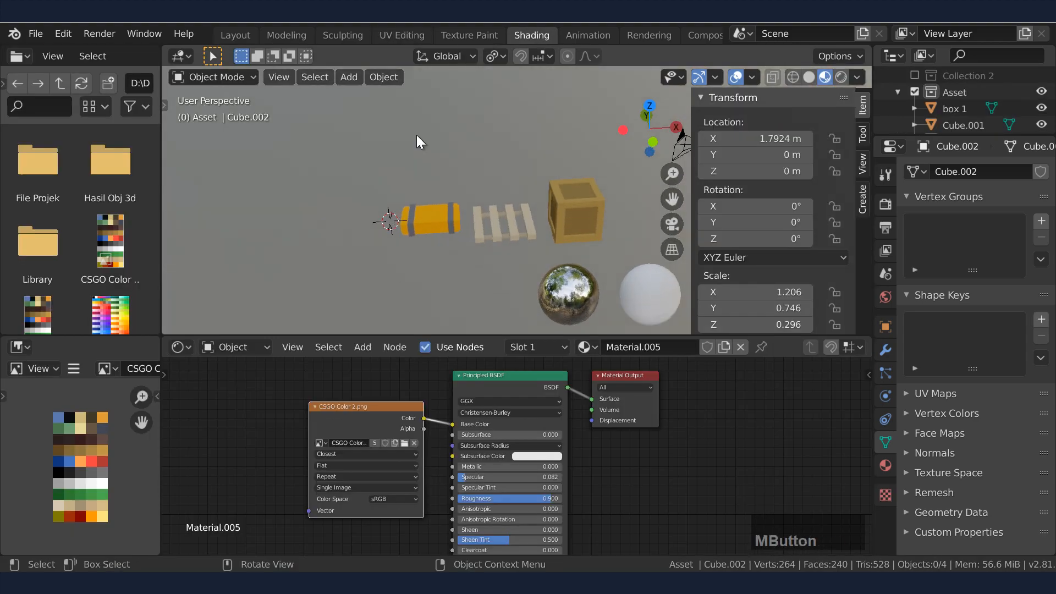
- Return the crate body's UVs to the second row's first green swatch and preview the crate in Shading
click(402, 34)
key(g)
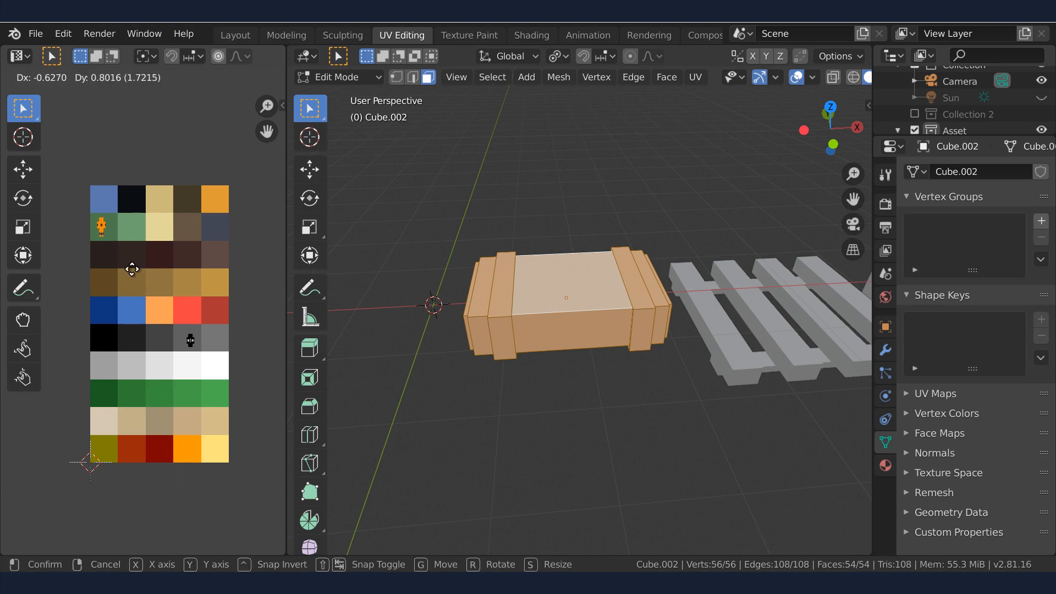
click(132, 272)
click(527, 36)
scroll(434, 186, up, 2)
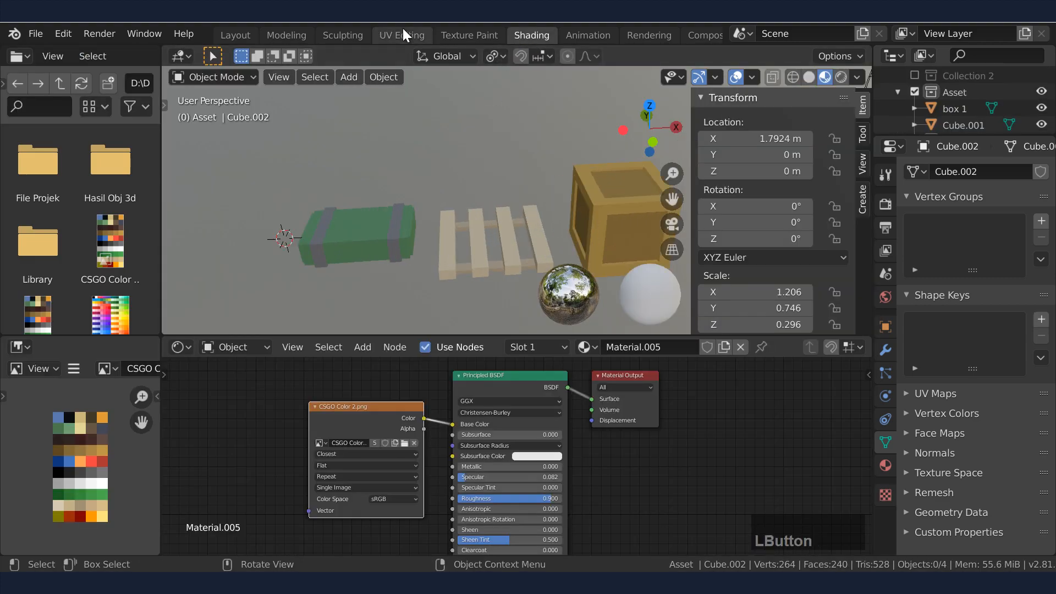
- Move the crate's band UVs to the third swatch of the dark grey row and preview them in Shading
click(402, 34)
key(g)
click(197, 372)
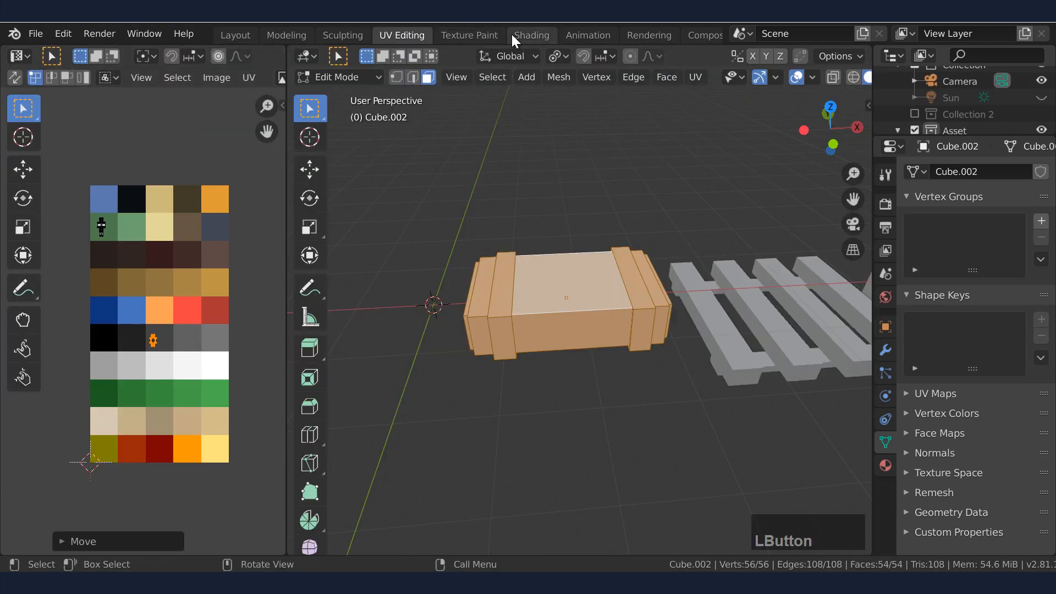
click(528, 34)
- Return to UV Editing and select the narrow rim faces around both ends of the banded crate
click(402, 35)
mouse_move(539, 308)
middle_down()
mouse_move(586, 286)
mouse_move(572, 322)
mouse_move(614, 226)
middle_up()
shift+click(573, 323)
shift+click(617, 225)
middle_drag(473, 249, 694, 316)
shift+click(566, 255)
shift+click(567, 365)
shift+click(679, 258)
middle_drag(648, 285, 520, 237)
middle_drag(582, 268, 669, 304)
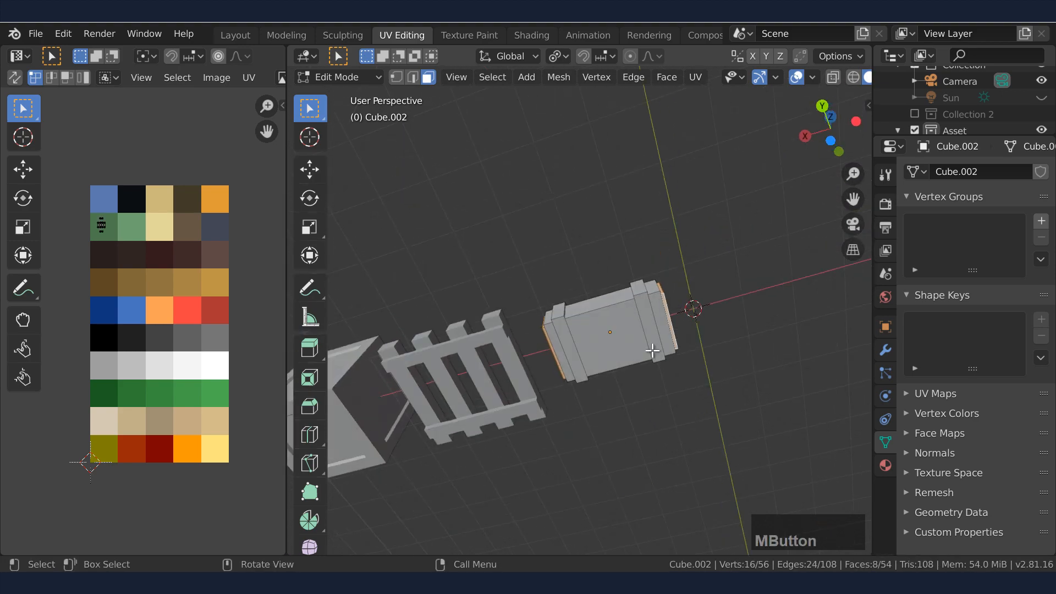
middle_drag(653, 350, 396, 382)
- Move the end-rim UVs onto the dark grey row, scale them down, adjust their placement, and deselect the mesh
key(g)
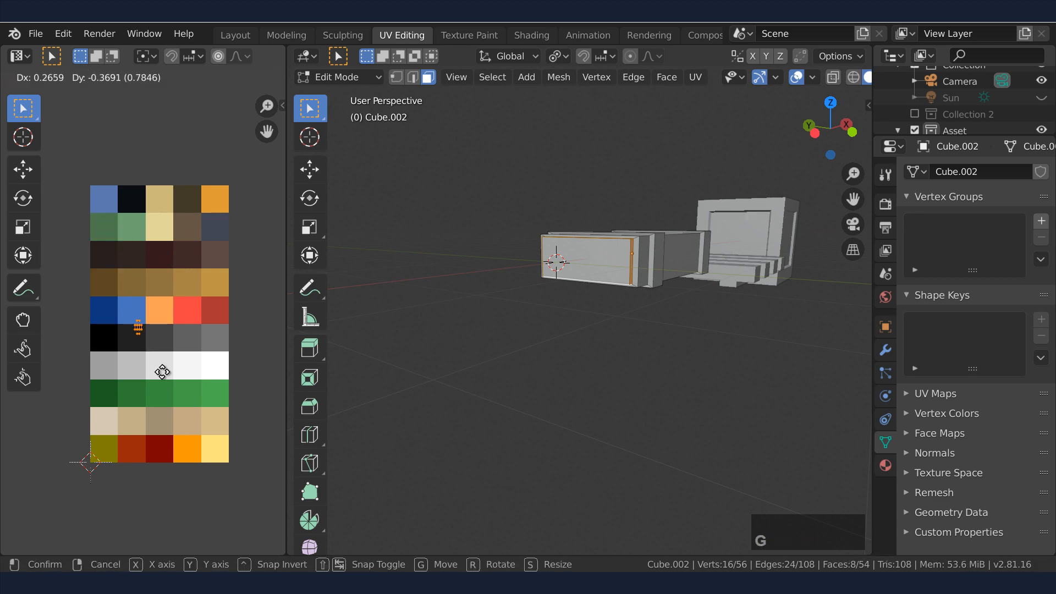
key(s)
click(165, 357)
key(a)
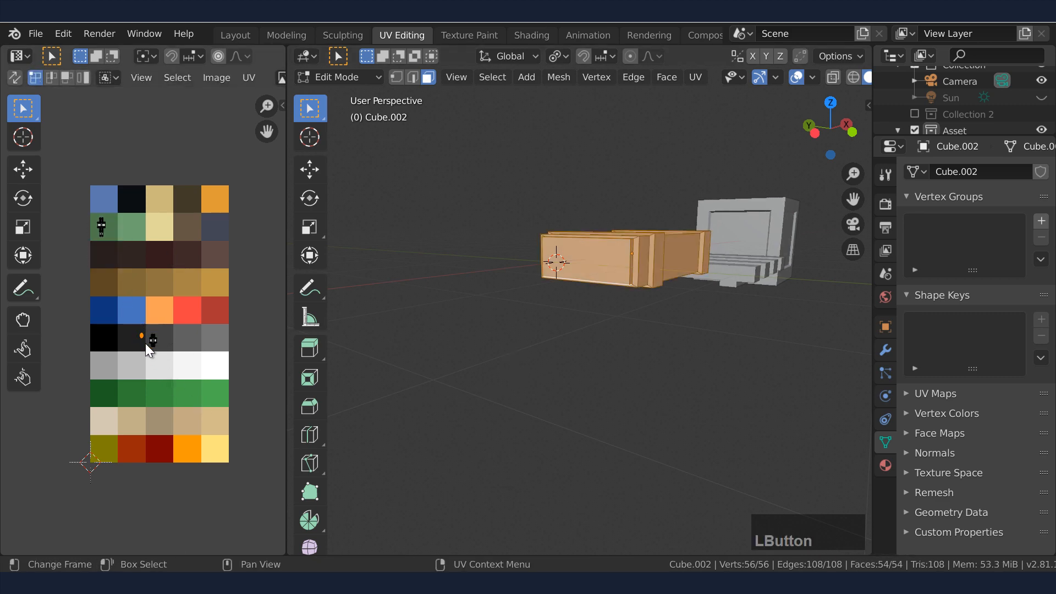
key(g)
click(170, 331)
click(559, 405)
scroll(559, 405, down, 3)
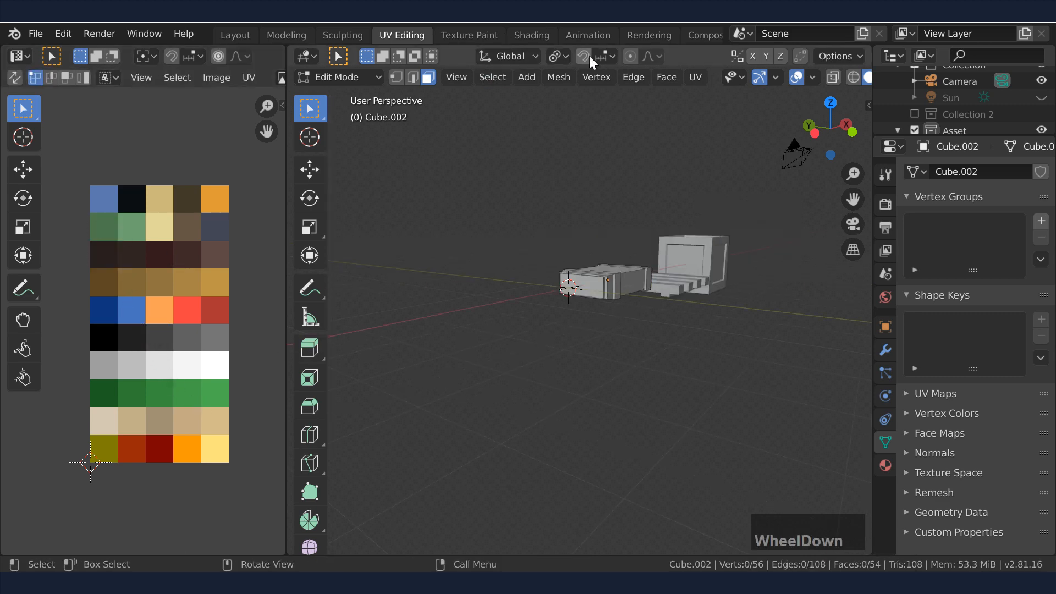
- Check the colored props in the Shading workspace, select the framed box, and save the file
click(532, 35)
mouse_move(506, 207)
middle_down()
mouse_move(343, 262)
mouse_move(418, 245)
mouse_move(340, 226)
mouse_move(411, 229)
mouse_move(486, 251)
mouse_move(512, 242)
middle_up()
key(Tab)
key(Tab)
click(414, 256)
scroll(374, 252, up, 2)
scroll(512, 242, up, 2)
click(512, 243)
key(ctrl+s)
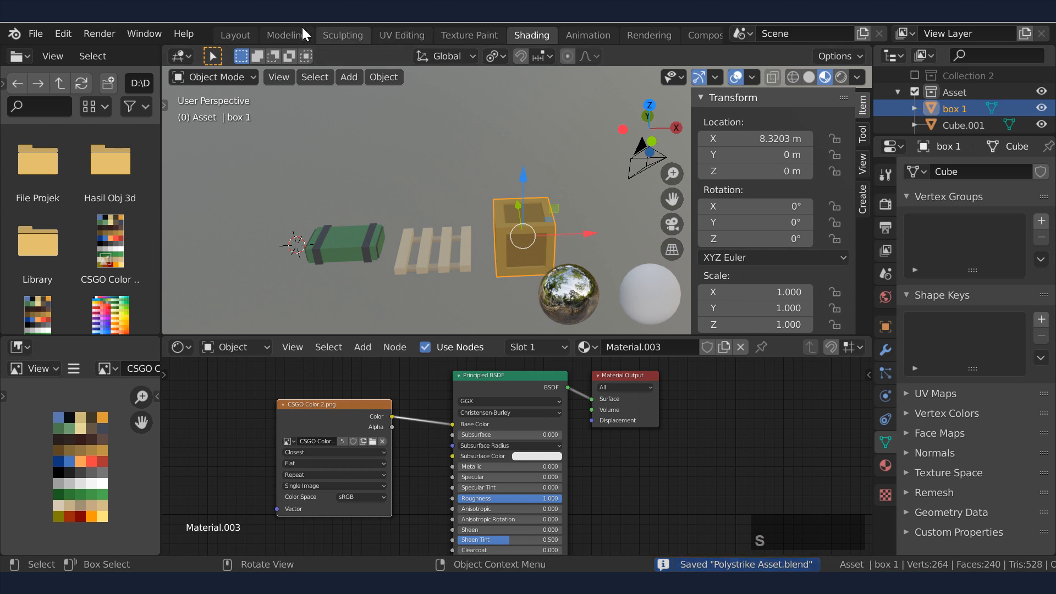
- Switch to the Modeling workspace, show the viewport in rendered shading, return to Object Mode, and deselect everything
click(303, 34)
scroll(457, 257, down, 2)
scroll(763, 125, up, 3)
key(z)
click(531, 182)
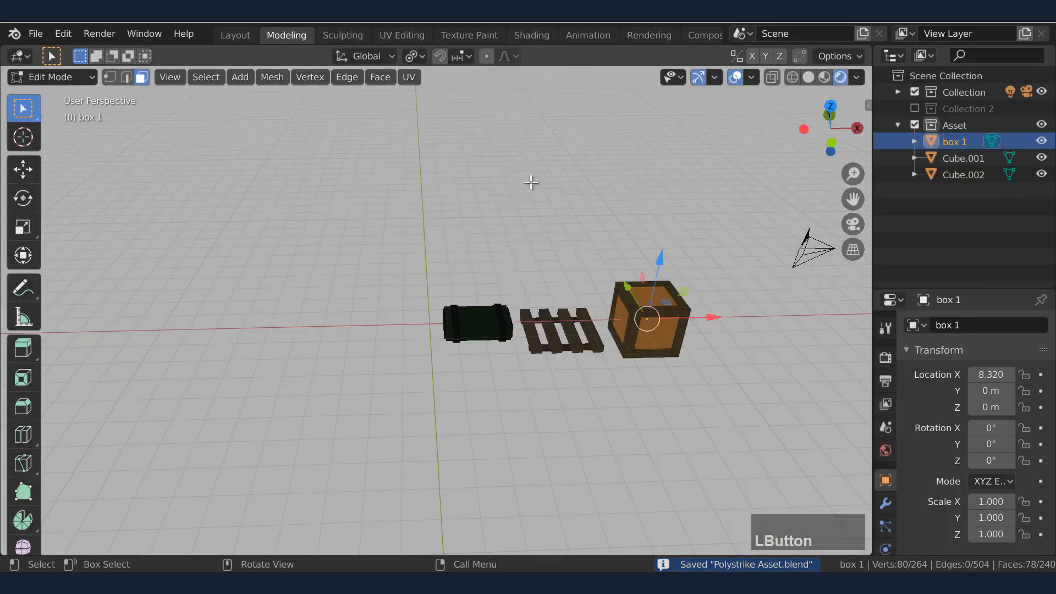
key(Tab)
click(756, 194)
scroll(757, 194, down, 2)
- Try lighting the props with an area light raised about 5.75 m beside the framed box, and remove it
key(shift+a)
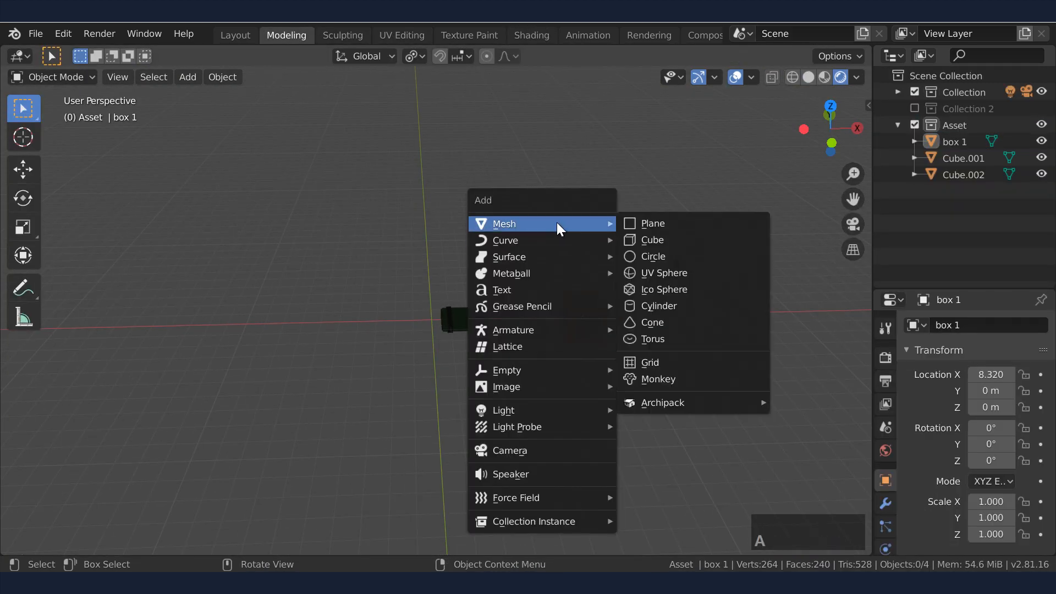
mouse_move(581, 410)
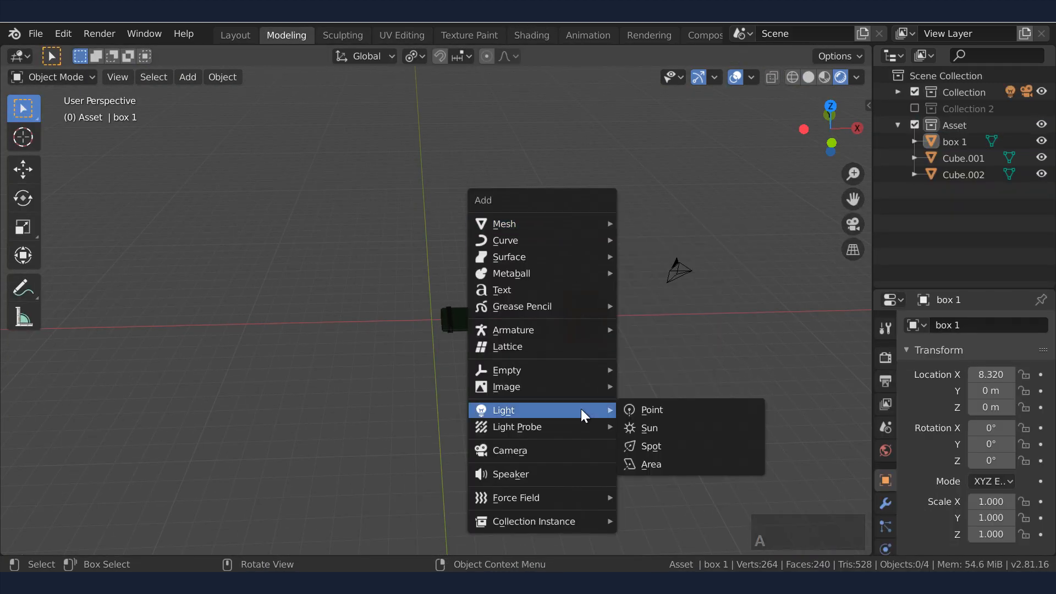
click(668, 464)
drag(494, 316, 721, 300)
drag(678, 250, 693, 156)
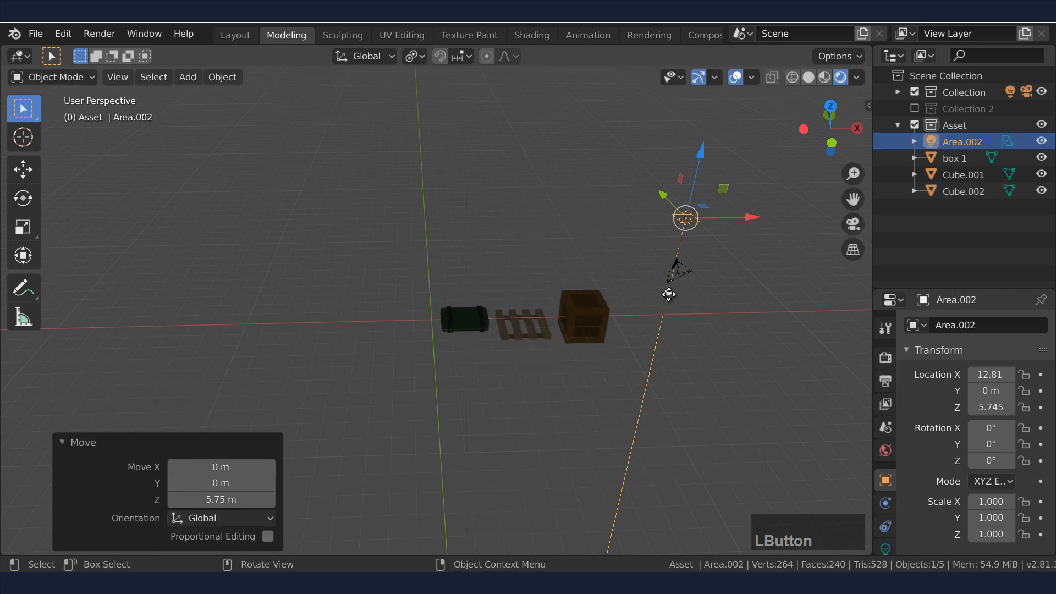
drag(669, 295, 583, 302)
middle_drag(683, 329, 680, 297)
click(622, 359)
- Add a sun light, raise it to about 13.7 m, and tilt it about -15° around Y toward the props
key(shift+a)
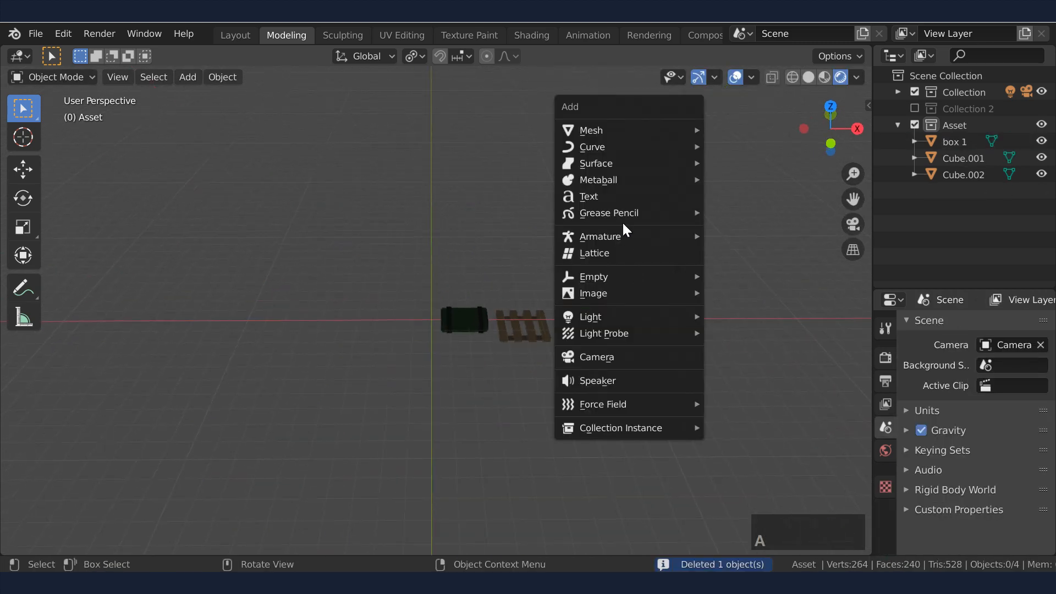
mouse_move(643, 319)
click(732, 334)
scroll(451, 352, down, 3)
middle_drag(434, 265, 498, 275)
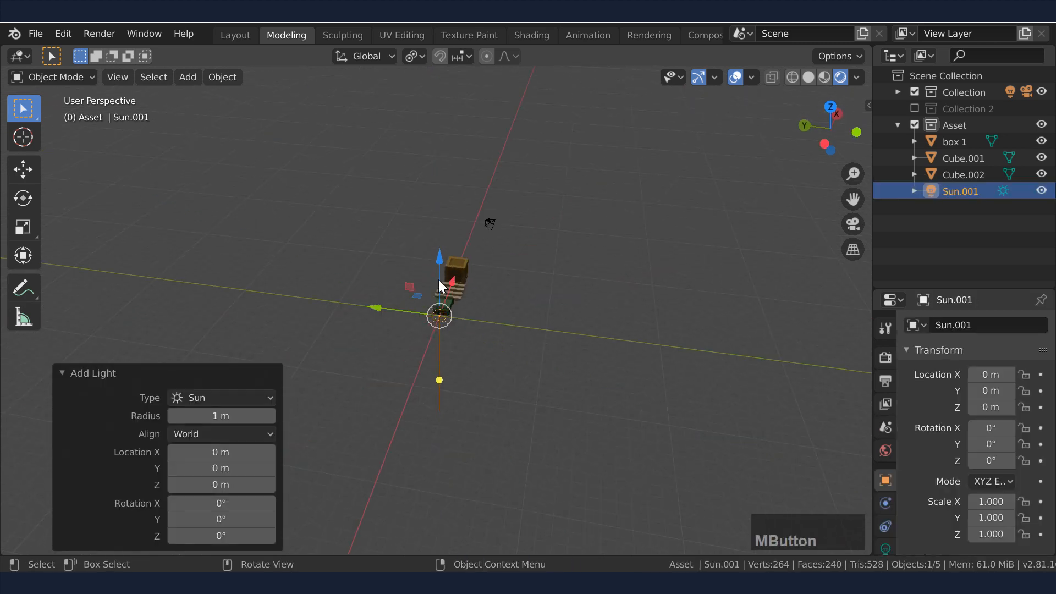
drag(441, 284, 461, 174)
middle_drag(484, 291, 378, 278)
drag(432, 250, 476, 322)
scroll(503, 363, up, 3)
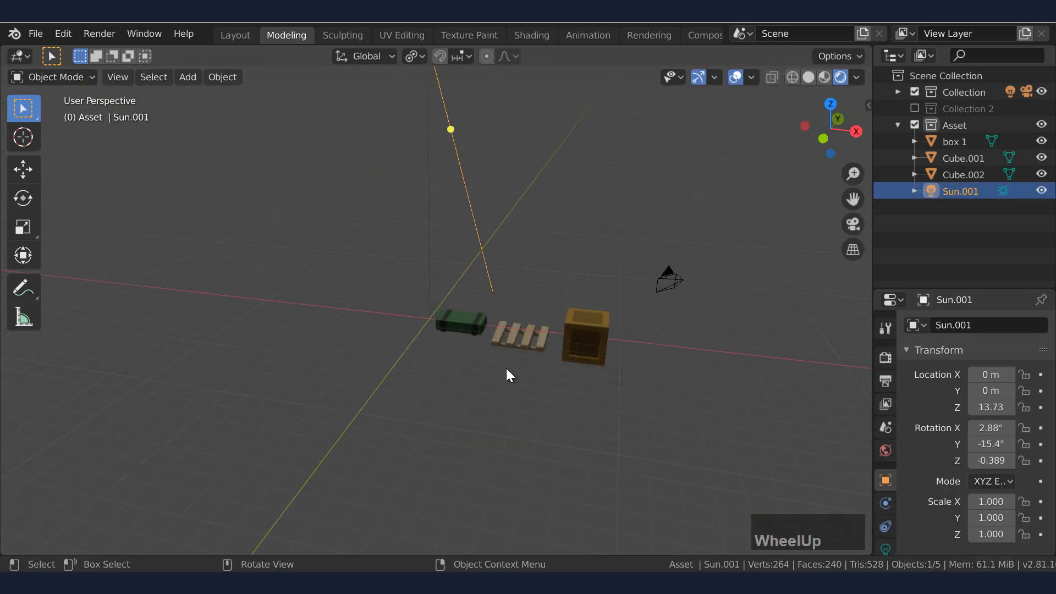
- Select the pallet and scale it up slightly
click(582, 350)
scroll(563, 400, up, 3)
shift+middle_drag(659, 375, 566, 376)
click(497, 390)
key(s)
click(499, 390)
- Place the framed box on top of the pallet, raised to about Z 0.85 m and shifted about 0.27 m along Y
click(568, 375)
drag(567, 362, 562, 312)
drag(607, 368, 520, 335)
middle_drag(520, 333, 468, 329)
drag(448, 283, 448, 301)
drag(502, 340, 513, 338)
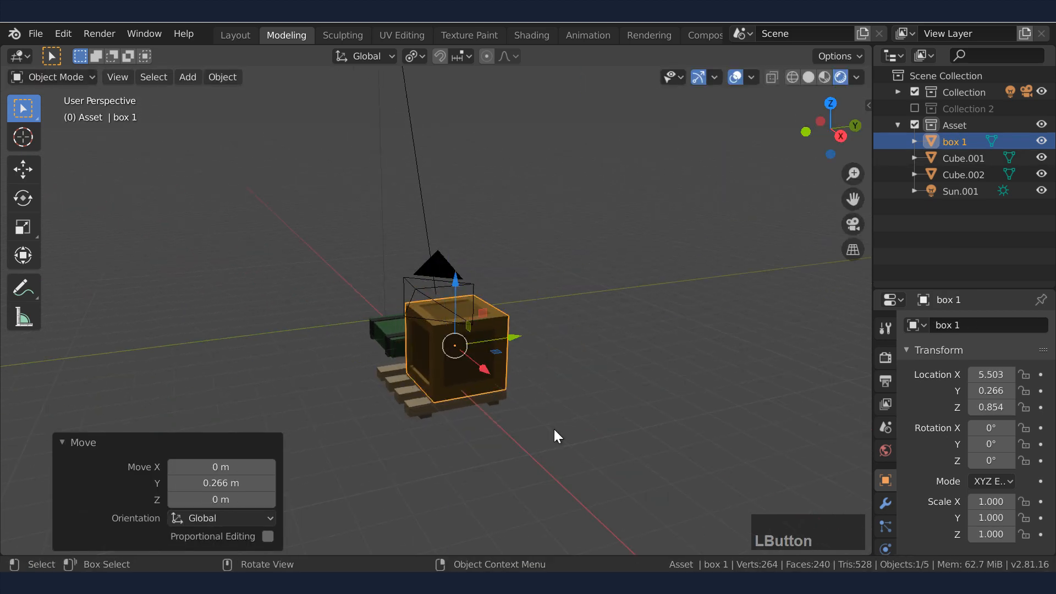
middle_drag(554, 429, 616, 427)
drag(583, 342, 573, 343)
middle_drag(573, 355, 584, 351)
- Slide the banded crate along X to about 2.37 m, next to the pallet
click(427, 350)
drag(428, 351, 464, 358)
click(576, 426)
- Duplicate the banded crate and place the copy about 0.73 m above the original
click(441, 348)
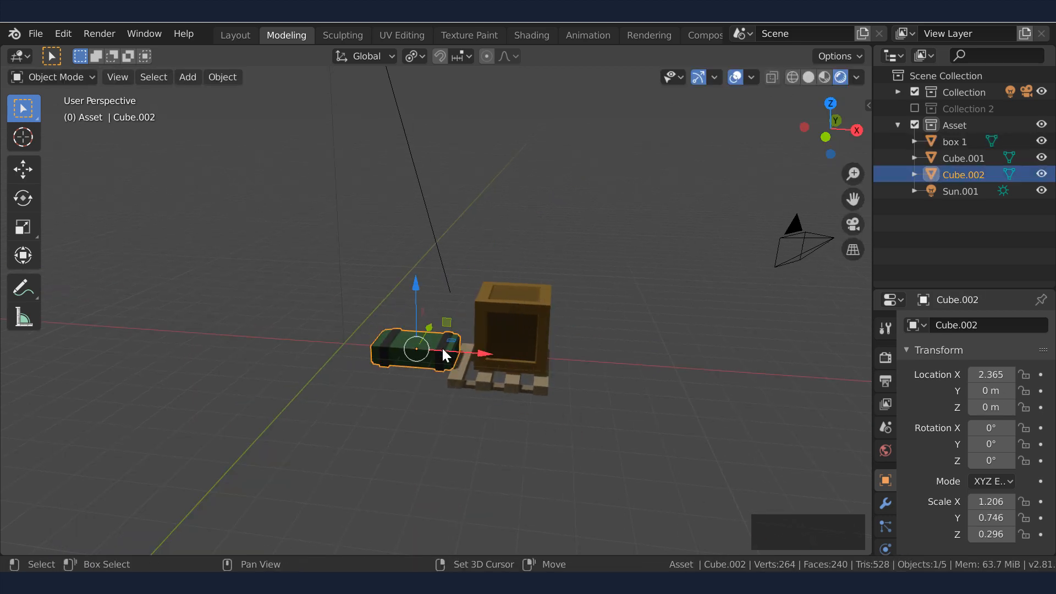
key(shift+d)
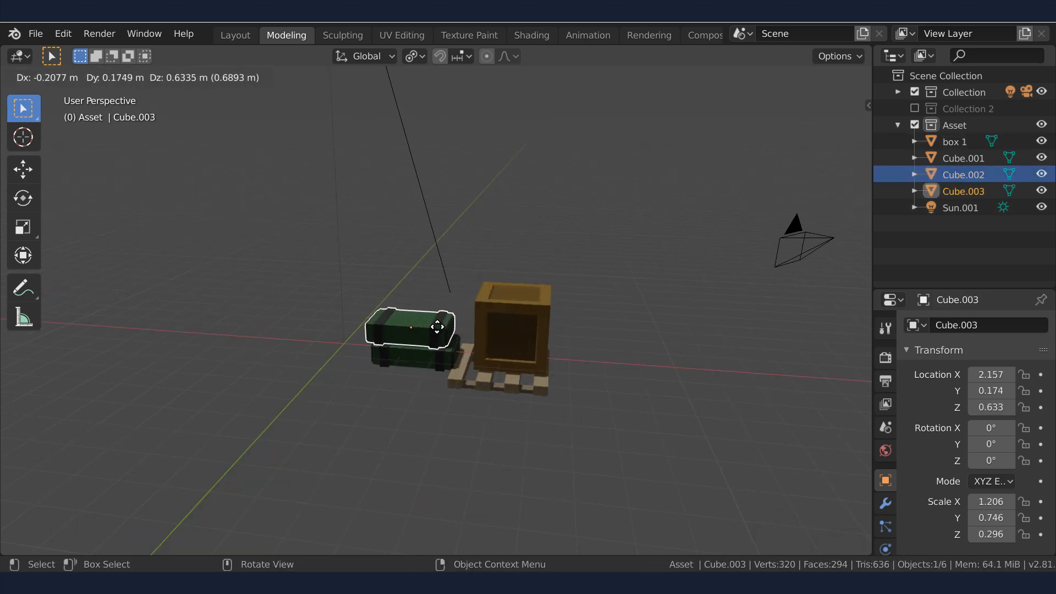
click(432, 324)
scroll(454, 356, up, 2)
middle_drag(484, 361, 553, 363)
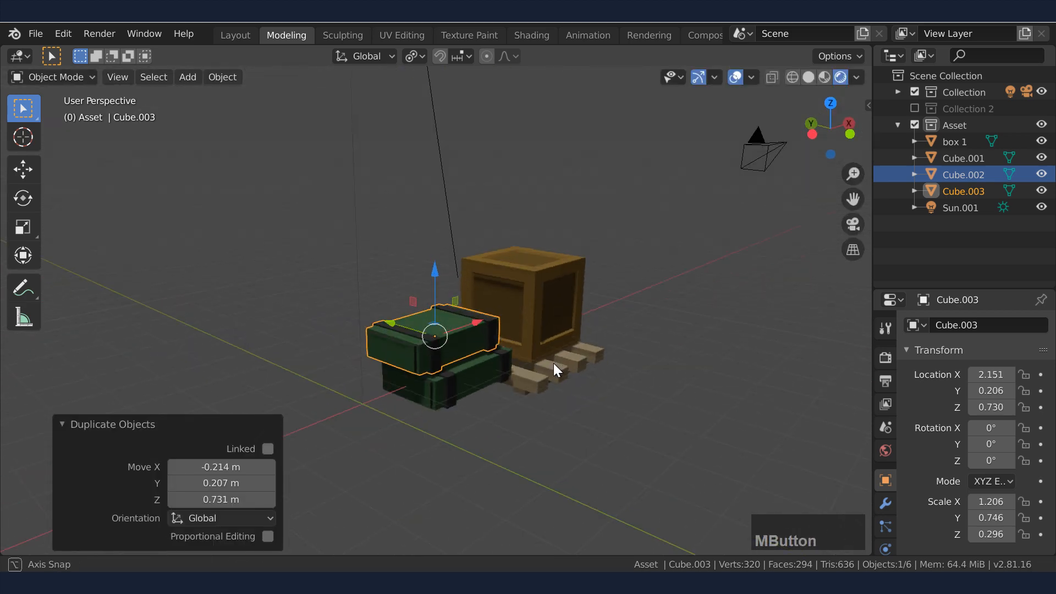
- Lower the crate copy onto the original at about Z 0.64 m and shift it to about X 2.22 m
click(479, 421)
middle_drag(477, 419, 401, 386)
scroll(533, 434, down, 1)
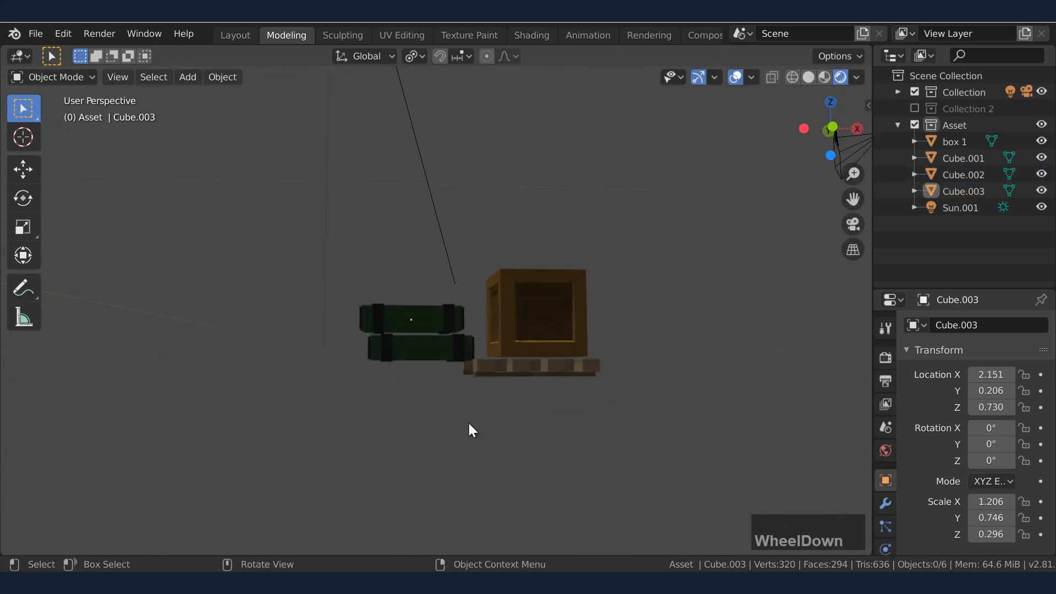
alt+middle_drag(472, 429, 344, 455)
drag(412, 281, 410, 279)
drag(466, 324, 469, 324)
click(476, 427)
middle_drag(476, 426, 453, 457)
middle_drag(504, 418, 509, 426)
- Adjust the framed box and the upper crate along X, and shift the lower crate about -0.17 m along X
click(553, 355)
drag(597, 331, 578, 325)
click(411, 341)
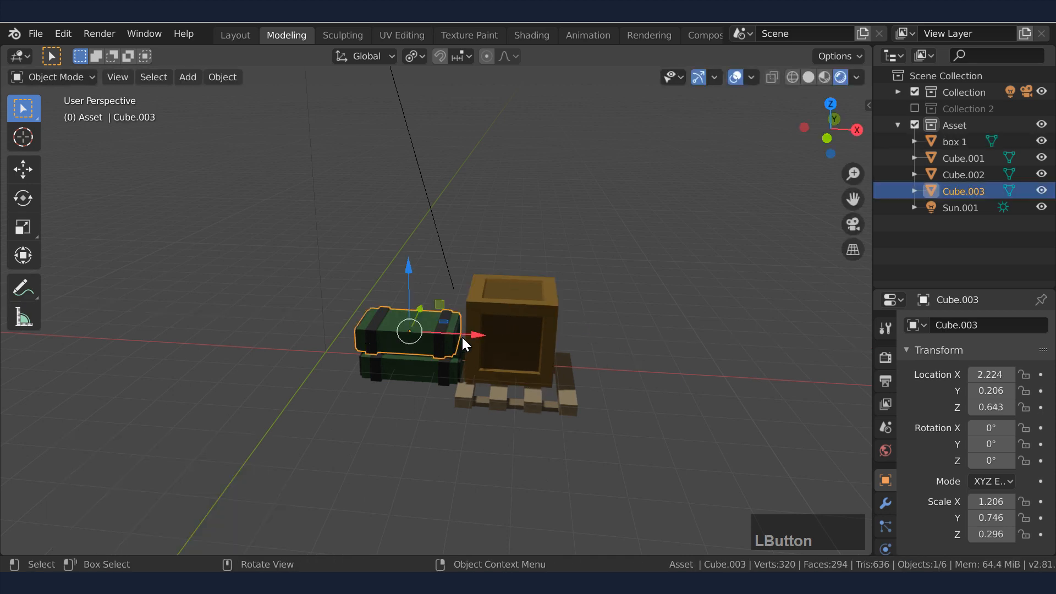
drag(464, 344, 477, 330)
middle_drag(477, 330, 517, 389)
drag(488, 328, 477, 355)
click(428, 379)
middle_drag(503, 414, 480, 370)
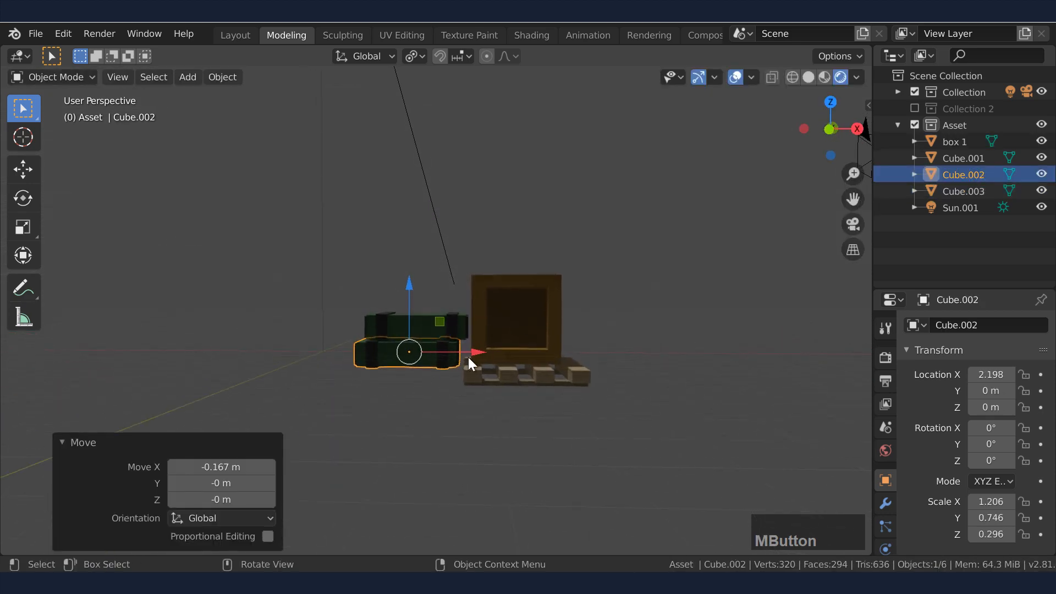
- Nudge the lower crate along X, add the upper crate to the selection, and lower both to the pallet's level
drag(471, 353, 475, 349)
alt+middle_drag(575, 434, 338, 462)
drag(485, 347, 488, 347)
shift+click(432, 325)
drag(421, 297, 422, 306)
middle_drag(560, 470, 434, 485)
drag(418, 300, 418, 304)
- Select all the props together, slide them along X toward the world origin, and raise them above the ground level
key(a)
drag(612, 438, 354, 299)
drag(538, 345, 400, 328)
drag(329, 283, 329, 259)
click(485, 376)
middle_drag(488, 376, 440, 393)
- Frame the props in camera view by moving the camera about -4.53 m in X, -4.77 m in Y and 1.45 m in Z
click(654, 281)
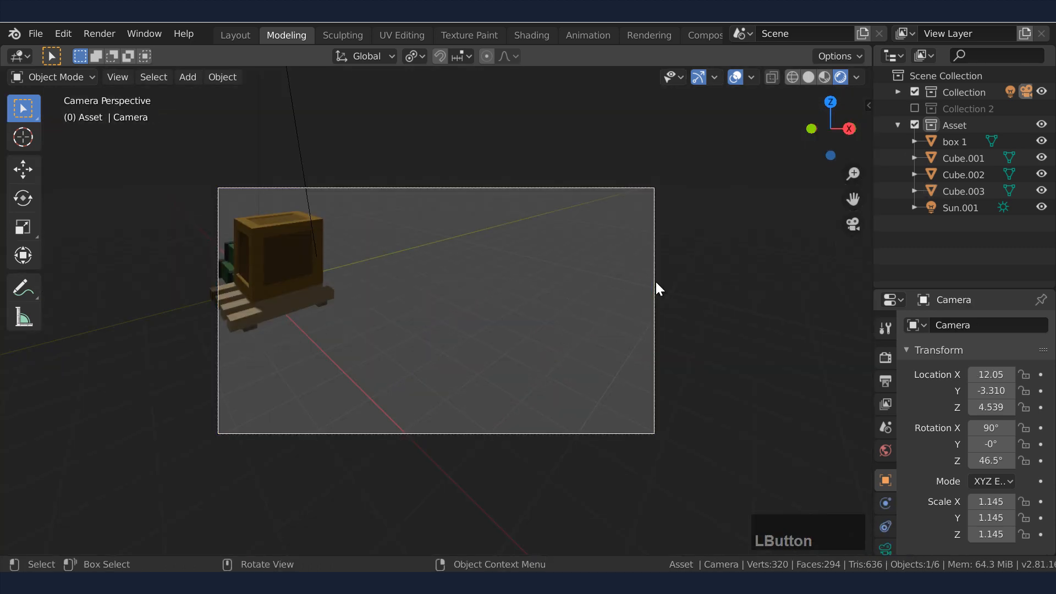
key(g)
click(306, 203)
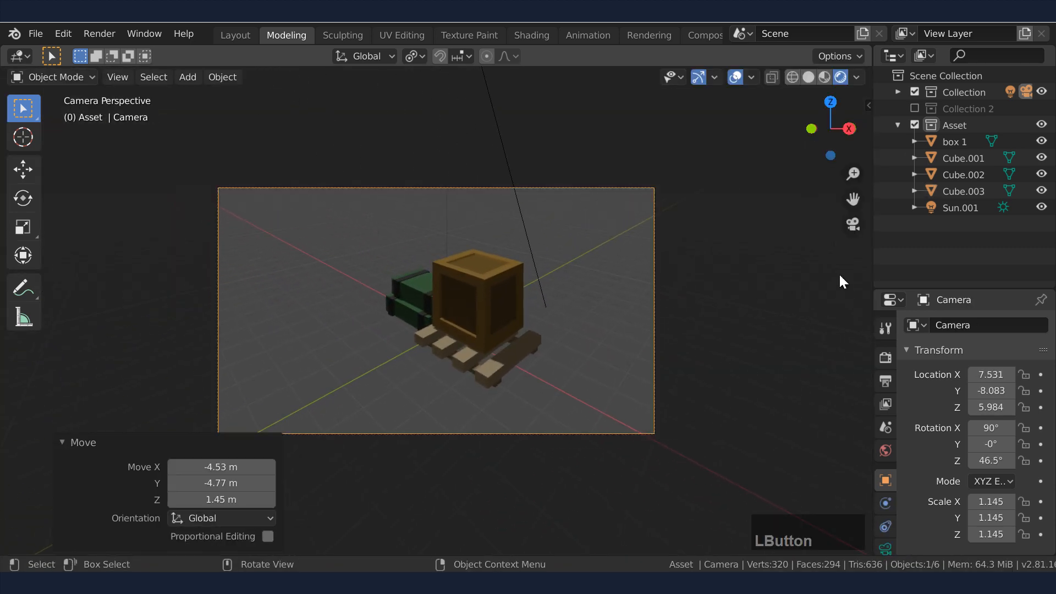
click(853, 224)
- Rotate the upper banded crate about 31.3° around the Z axis
middle_drag(407, 371, 474, 368)
click(337, 344)
middle_drag(337, 346, 386, 409)
click(306, 378)
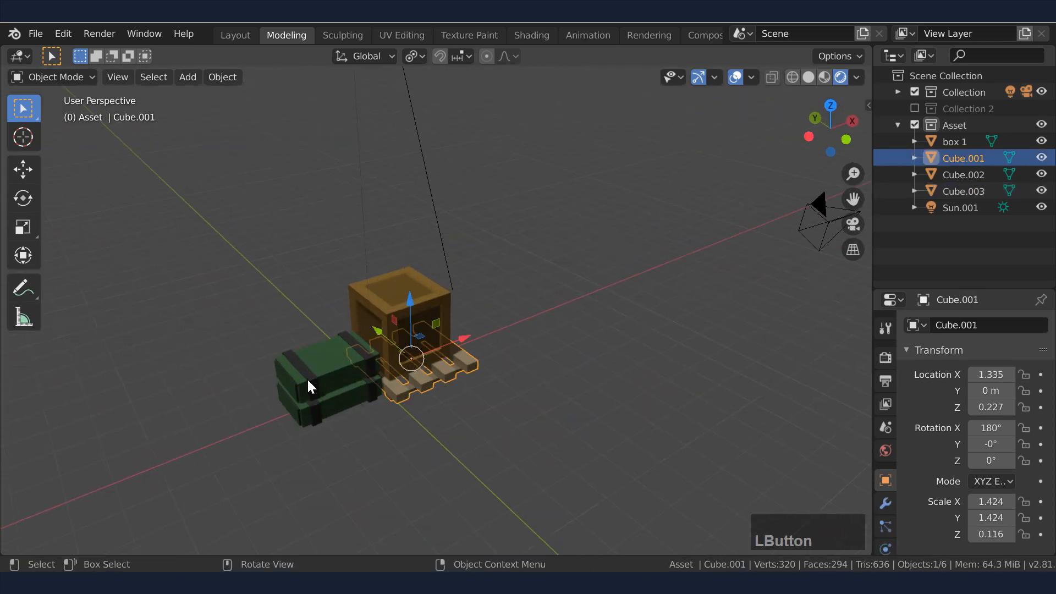
click(330, 386)
key(r)
key(z)
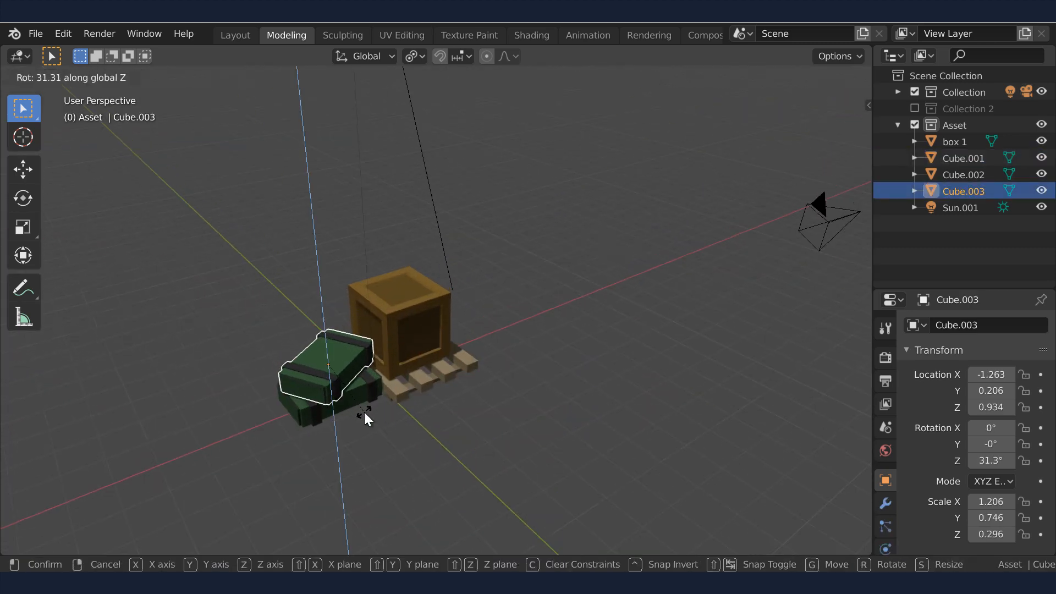
click(364, 411)
- Shift the rotated upper crate along X to about -1.53 m, deselect it, and save the file
drag(384, 347, 378, 350)
click(479, 433)
middle_drag(481, 434, 370, 384)
click(370, 383)
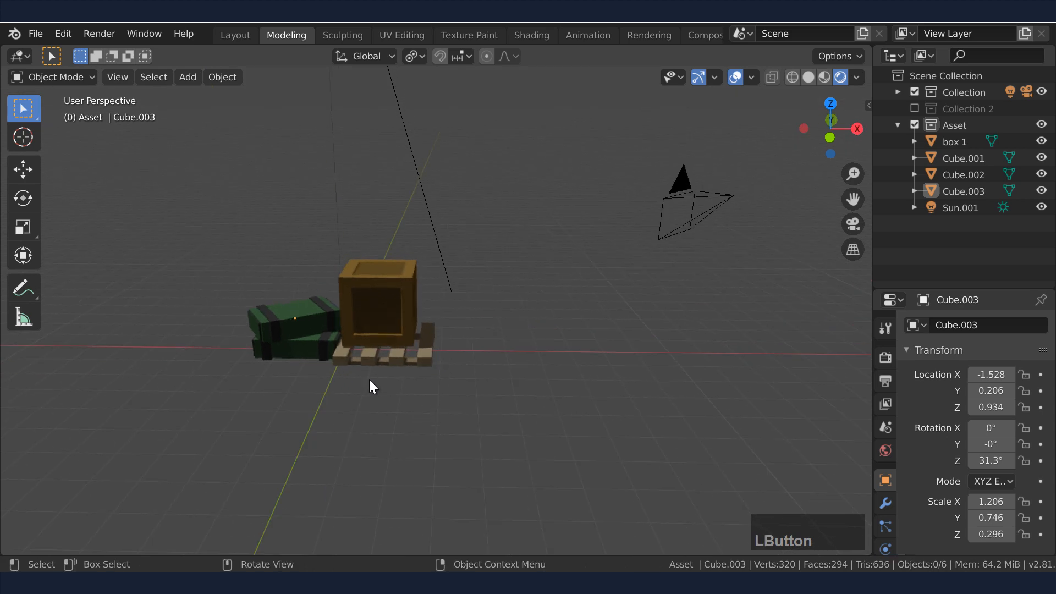
scroll(411, 378, up, 2)
key(ctrl+s)
scroll(403, 381, up, 1)
- Add a plane under the props and scale it up by about 4.33 as a ground surface
key(shift+a)
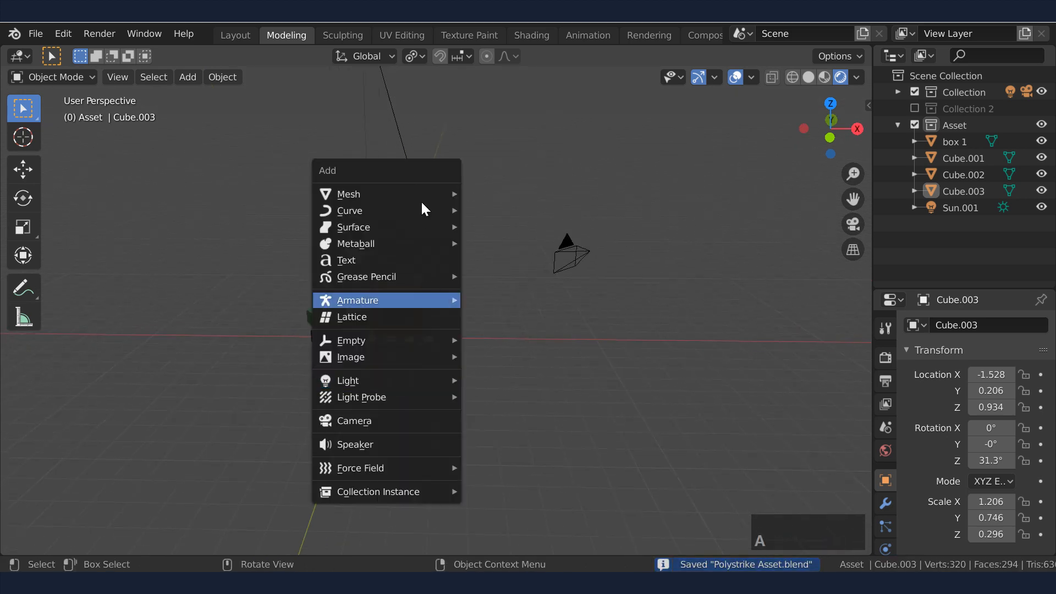
click(421, 200)
click(480, 190)
key(s)
click(730, 392)
middle_drag(730, 392, 537, 409)
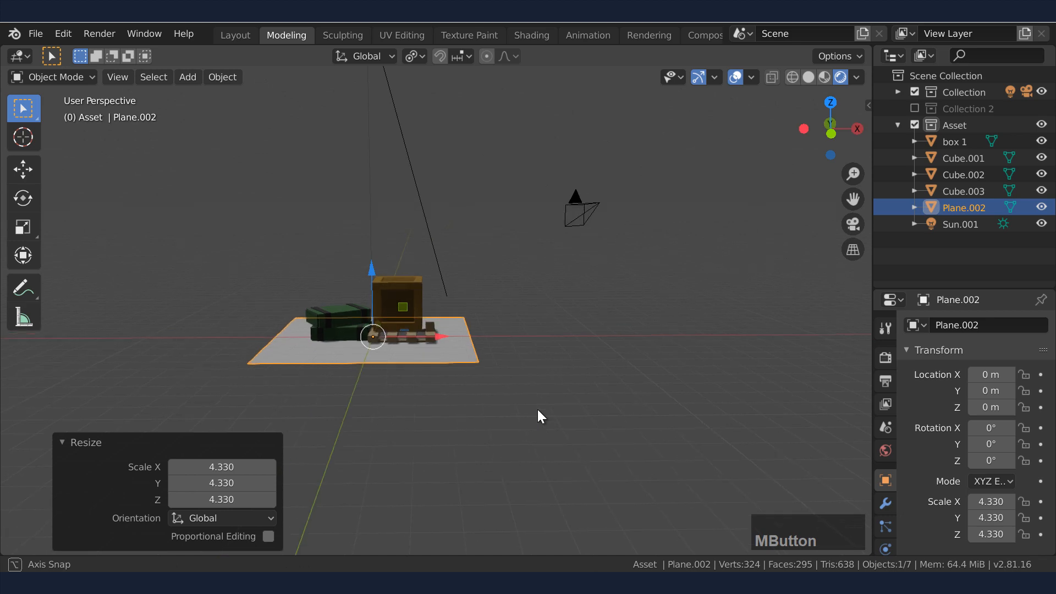
- Extrude the ground plane downward about 0.28 m into a slab and show it in the Shading workspace
click(412, 359)
key(Tab)
key(e)
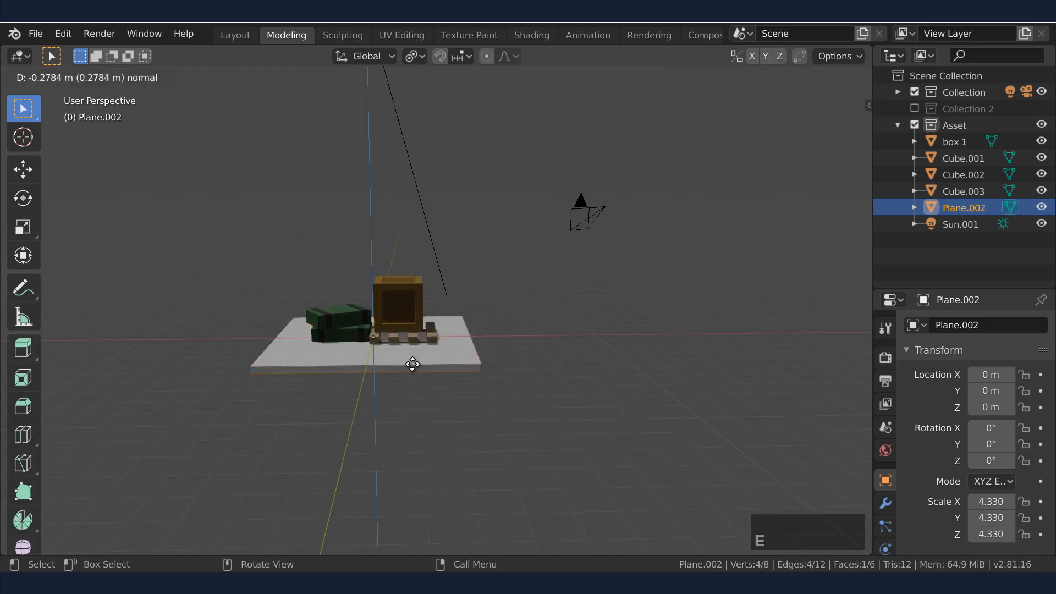
click(412, 361)
key(Tab)
click(532, 35)
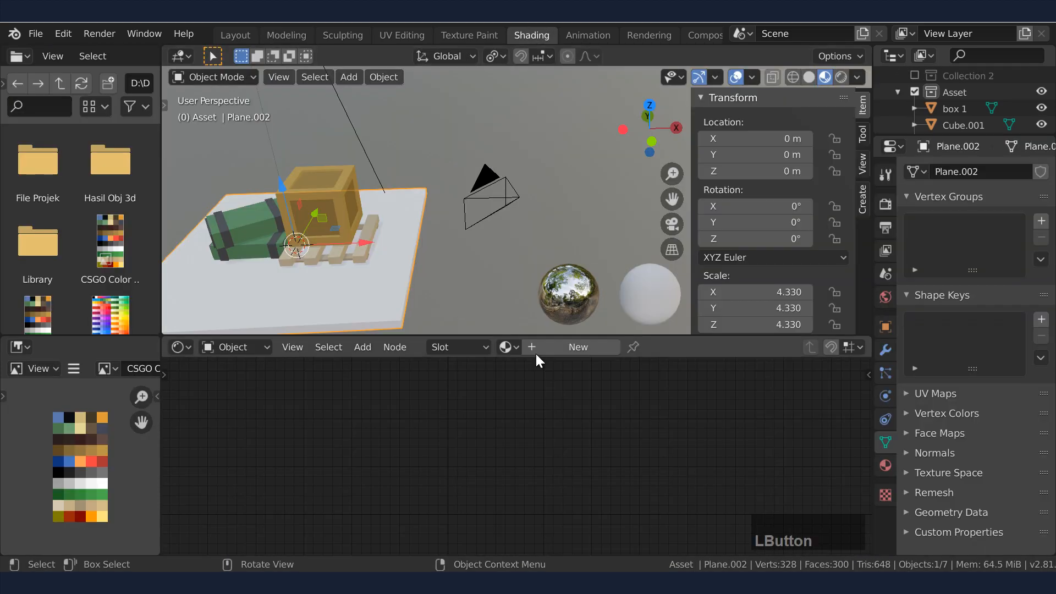
- Give the ground slab a new material with a tan-brown base color and deselect it
click(572, 347)
click(534, 424)
drag(544, 328, 543, 334)
mouse_move(593, 303)
mouse_down()
mouse_move(591, 331)
mouse_move(593, 318)
mouse_up()
click(442, 241)
- Select the camera and move it to about X 6.88 m, Y -10.23 m, Z 5.98 m
scroll(442, 242, down, 3)
middle_drag(442, 237, 536, 175)
click(538, 174)
drag(587, 174, 515, 188)
scroll(550, 171, down, 3)
- Look through the camera and reposition it to about X 7.64 m, Y -9.43 m, Z 5.34 m to frame the props
click(672, 224)
scroll(518, 219, down, 2)
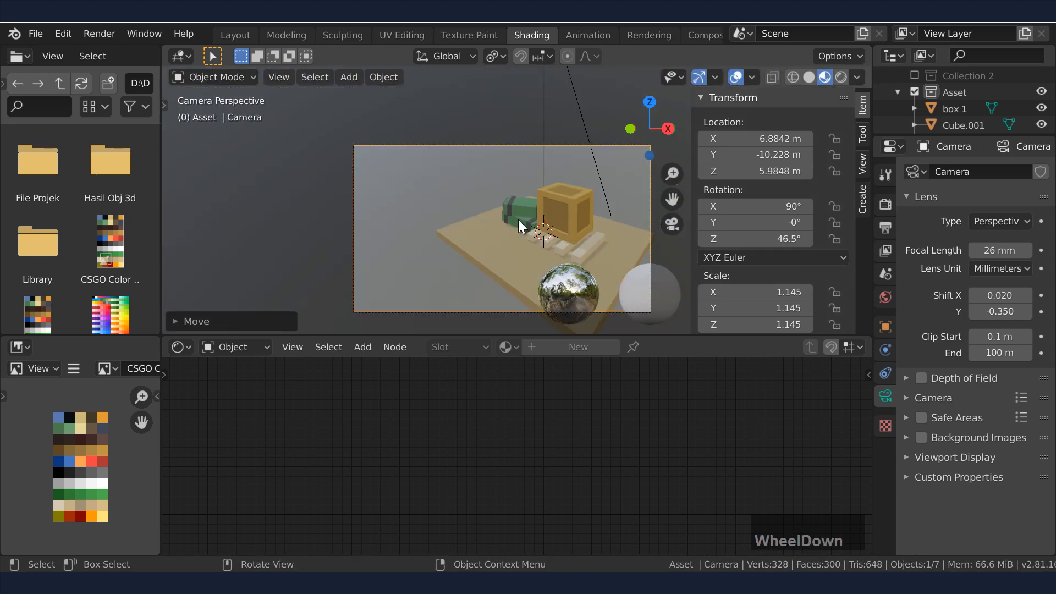
key(g)
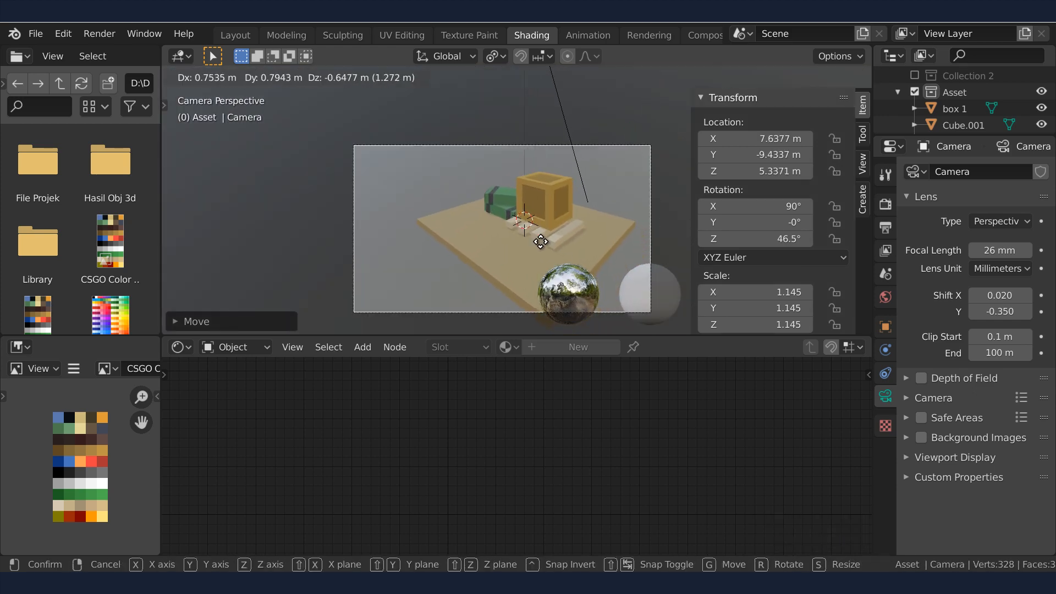
click(607, 238)
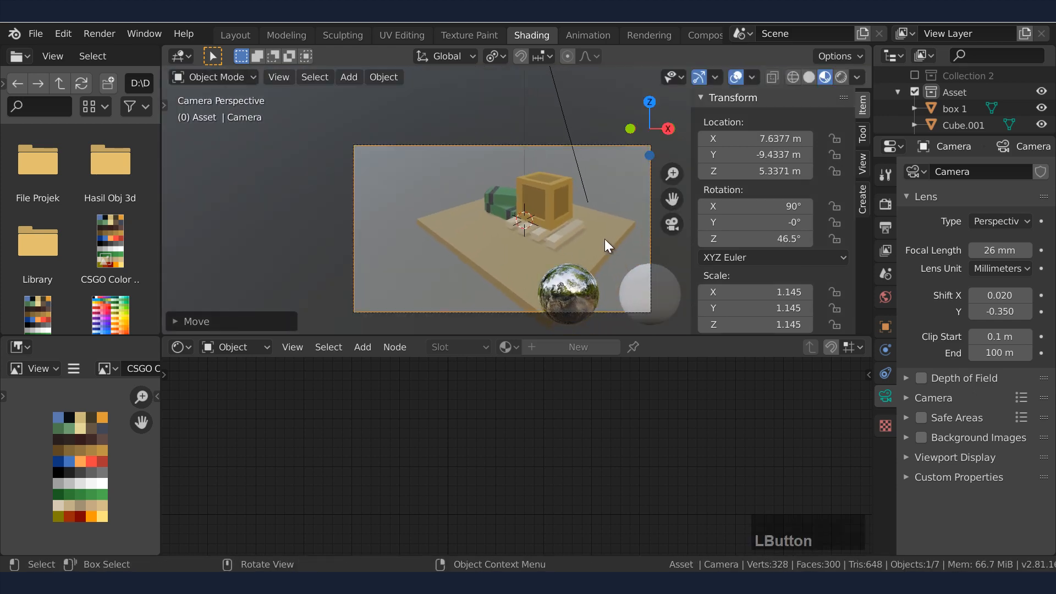
scroll(609, 238, down, 1)
scroll(609, 238, up, 1)
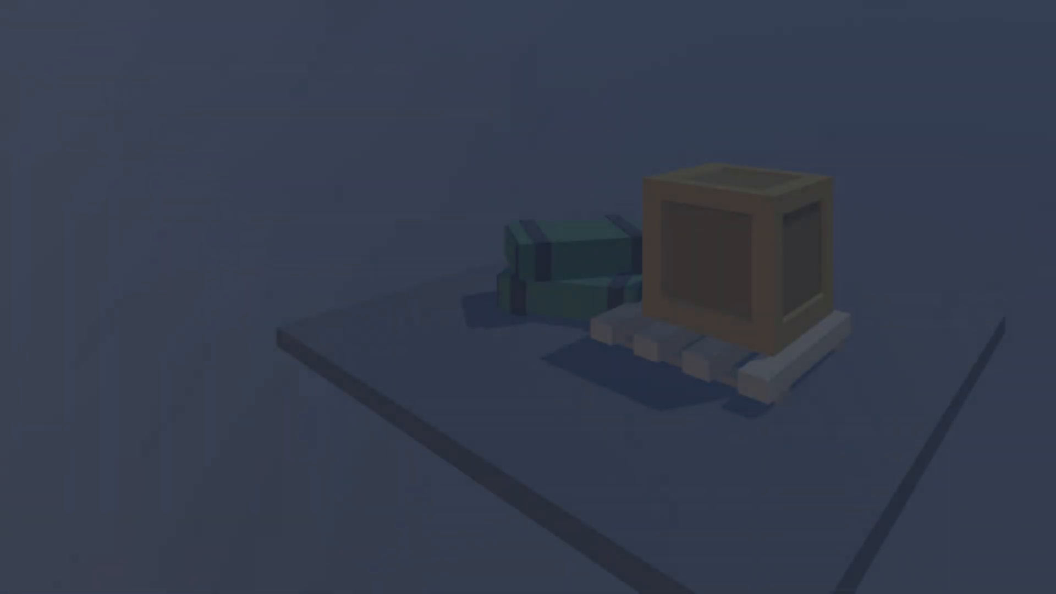